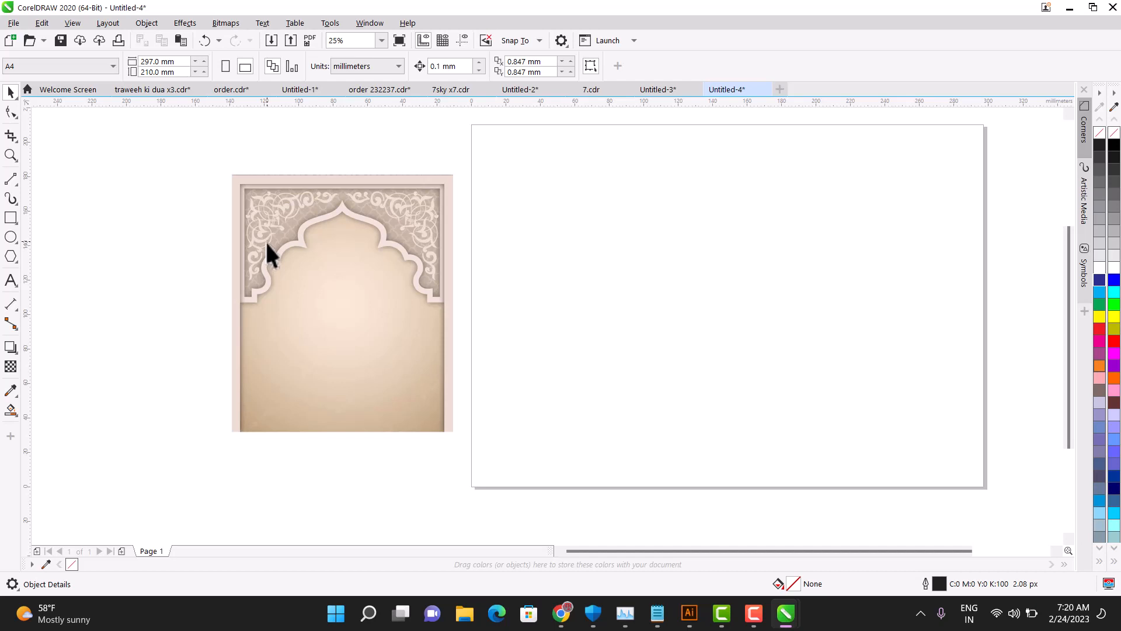
# Move the arch image to the page's upper-left corner and scale it proportionally to about 177 × 206 mm.
pyautogui.click(267, 241)
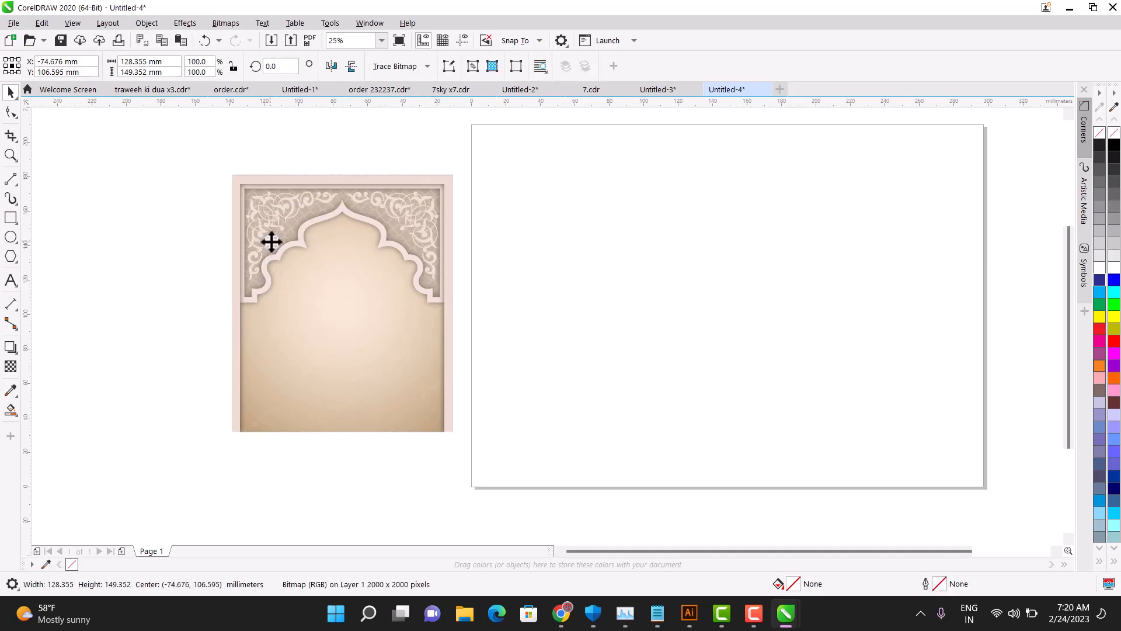
pyautogui.moveTo(272, 241); pyautogui.dragTo(514, 197)
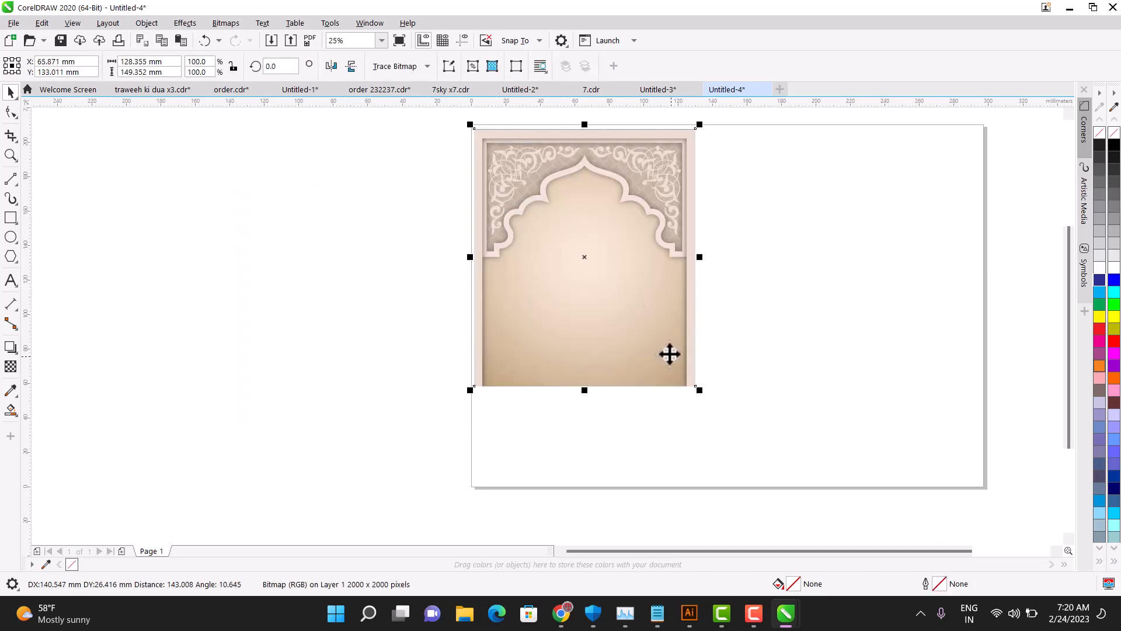
pyautogui.moveTo(703, 391); pyautogui.dragTo(783, 490)
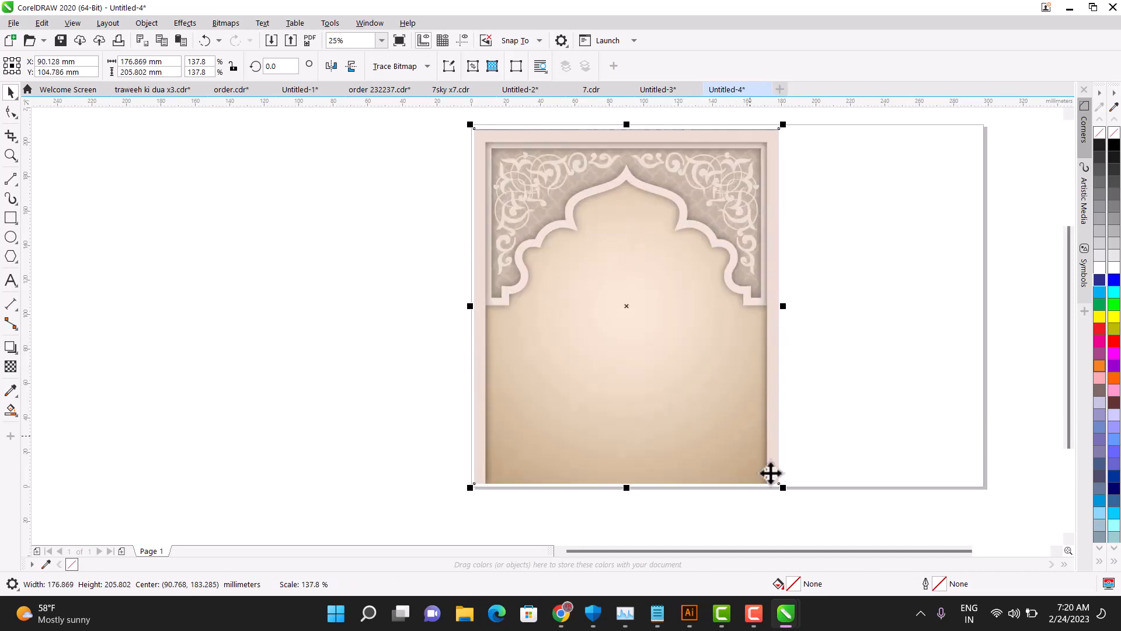
pyautogui.click(338, 305)
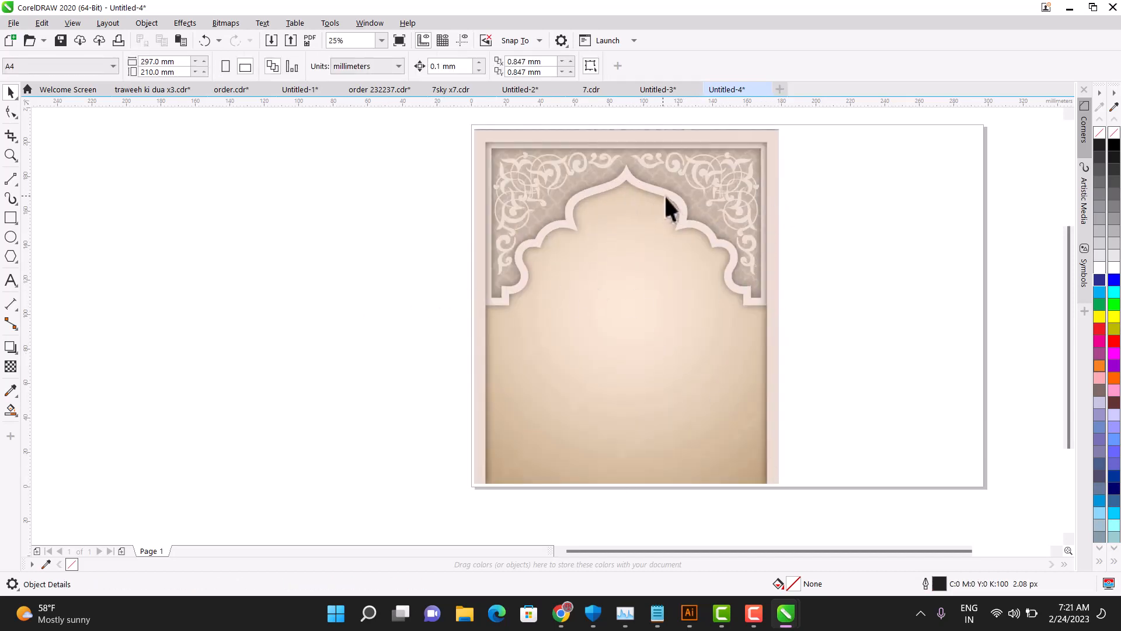
# Draw a six-node Bézier line with straight segments along the arch border's left half, from its lower-left foot to the peak.
pyautogui.click(15, 185)
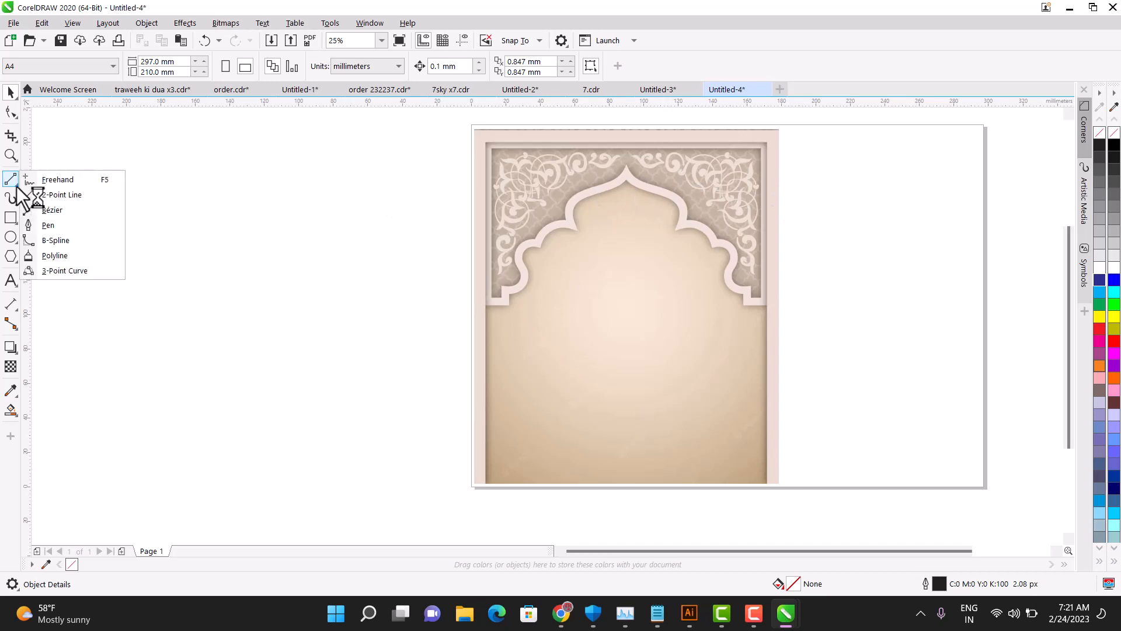
pyautogui.click(49, 210)
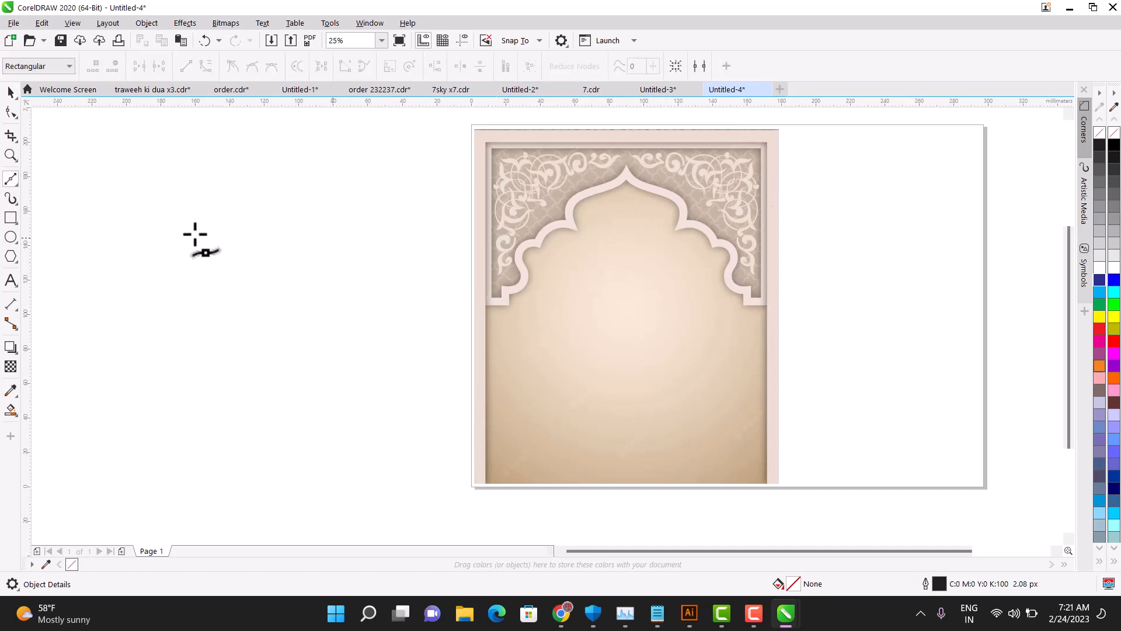
pyautogui.scroll(2, 640, 163)
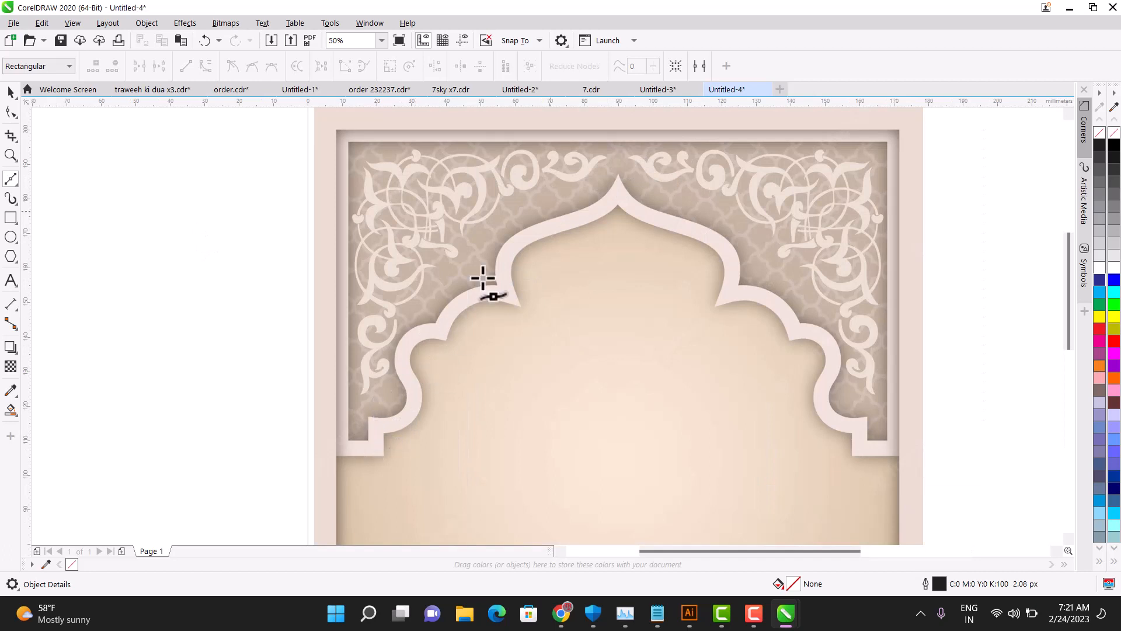
pyautogui.click(350, 449)
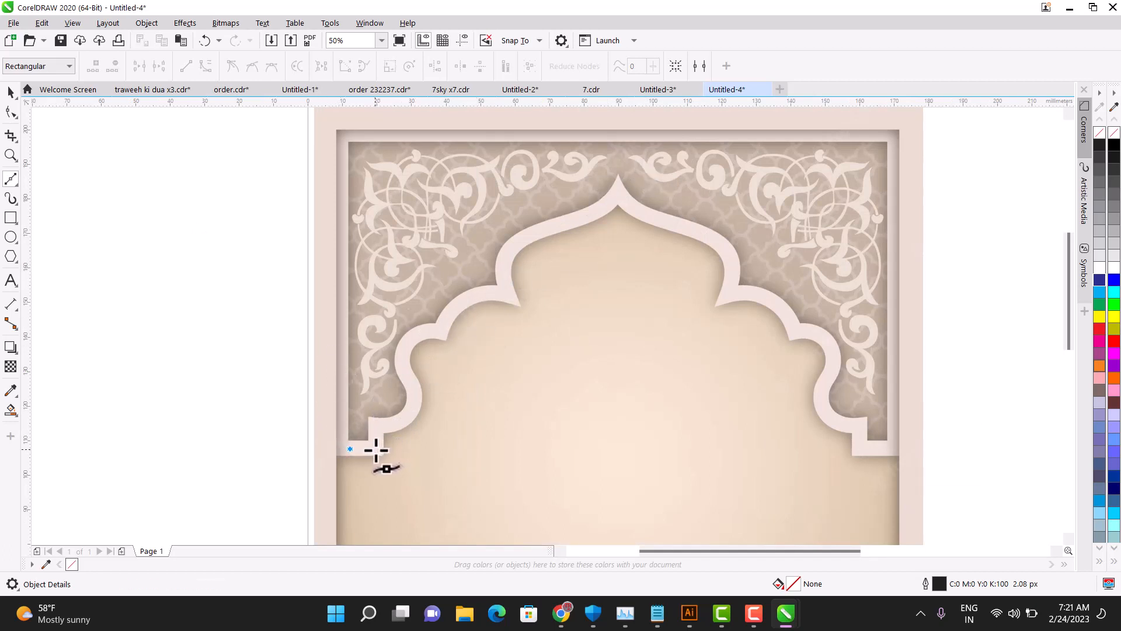
pyautogui.click(375, 449)
pyautogui.click(377, 426)
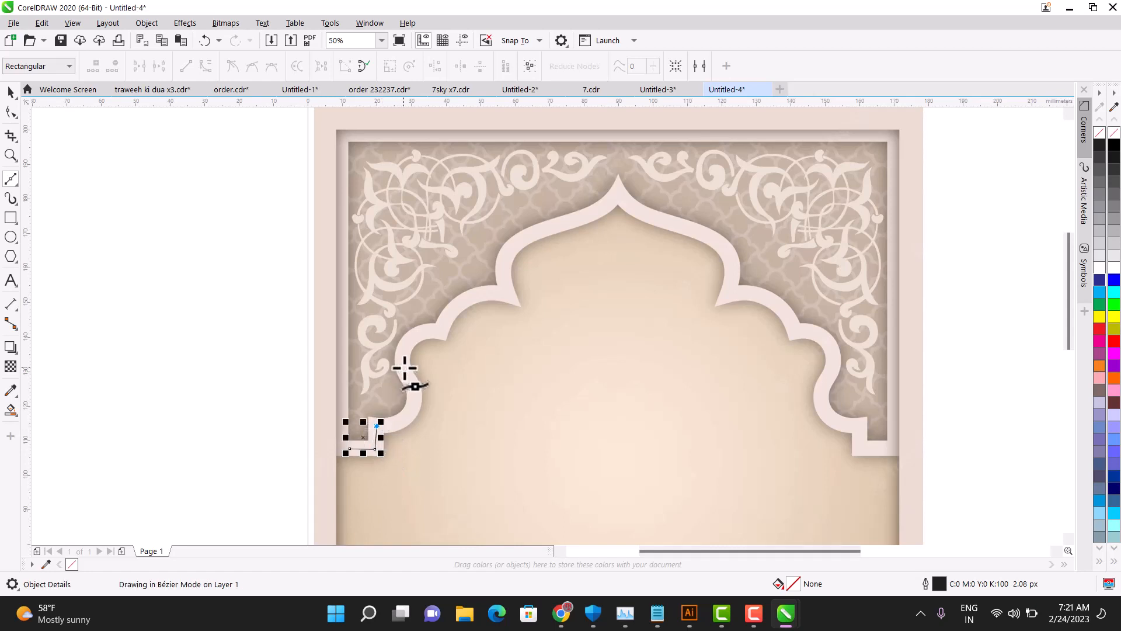
pyautogui.click(439, 331)
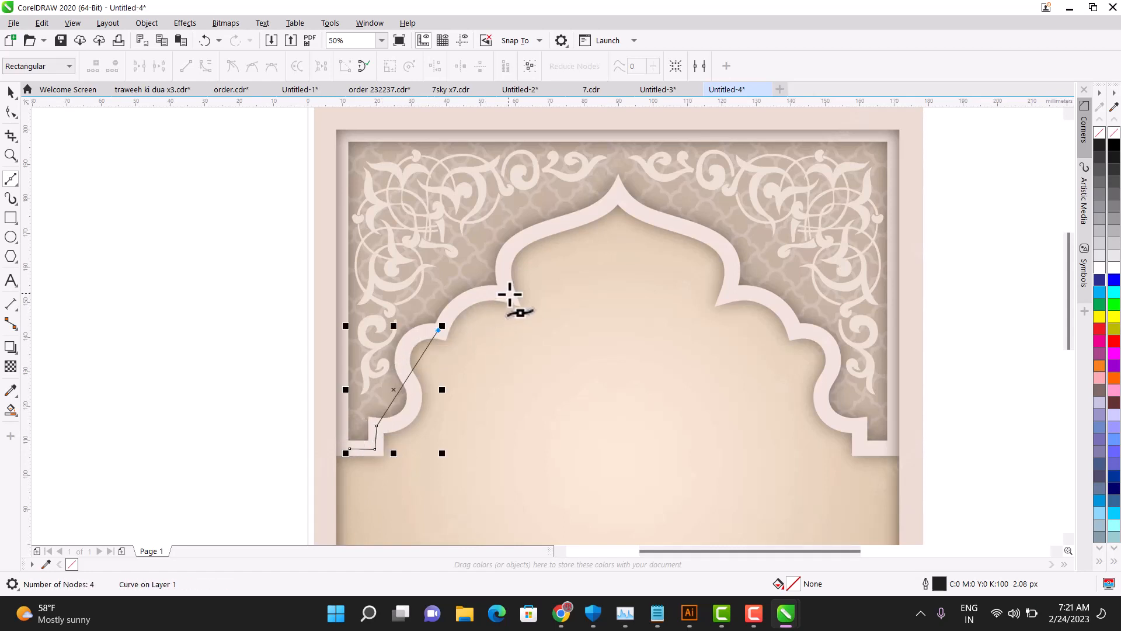
pyautogui.click(506, 294)
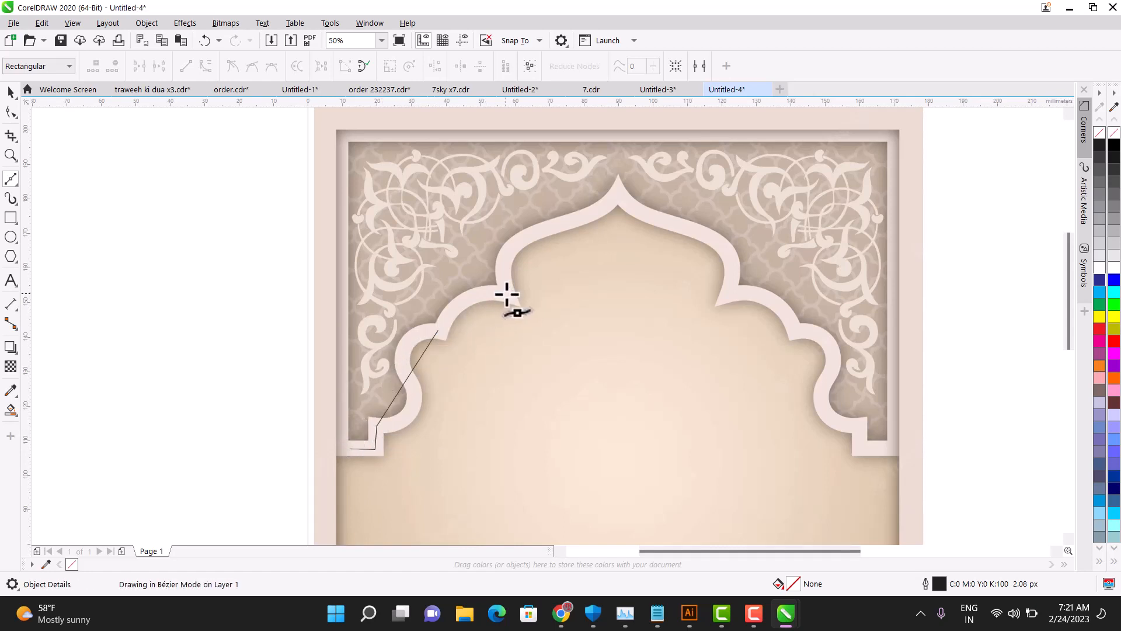
pyautogui.click(617, 189)
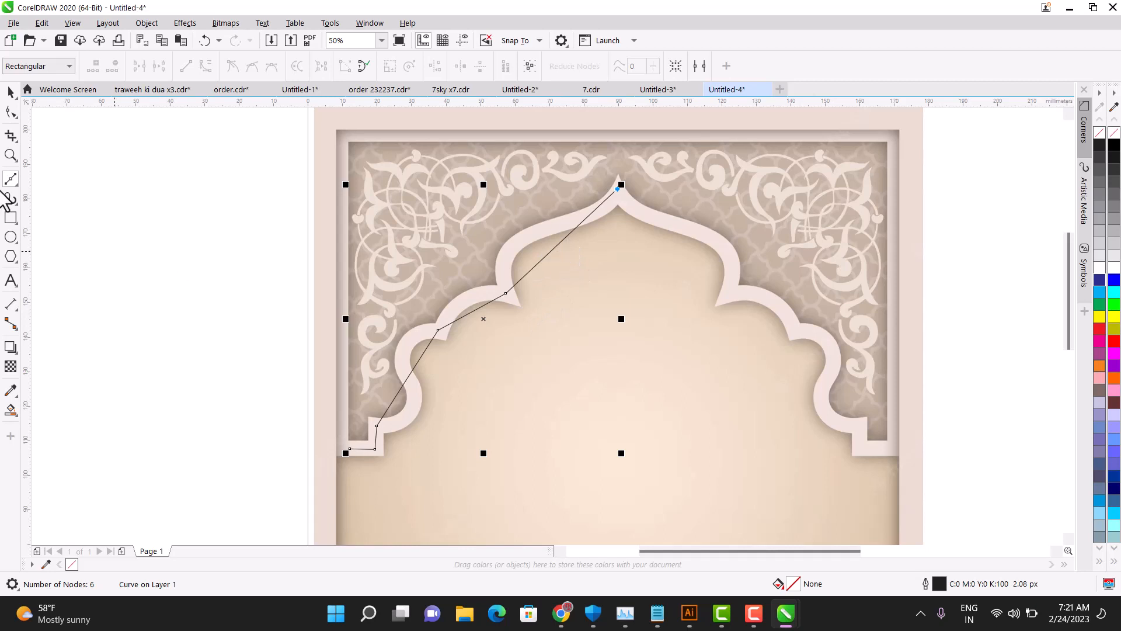
# Convert the traced line's uppermost segment to a curve and shape it to follow the arch border up to the peak.
pyautogui.click(10, 111)
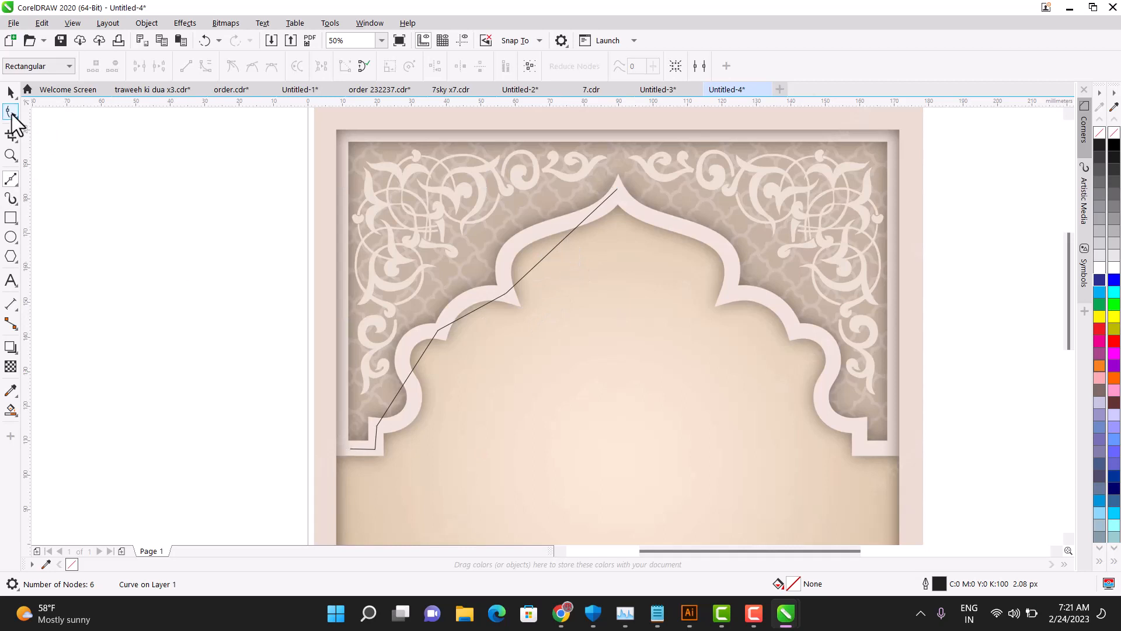
pyautogui.rightClick(565, 237)
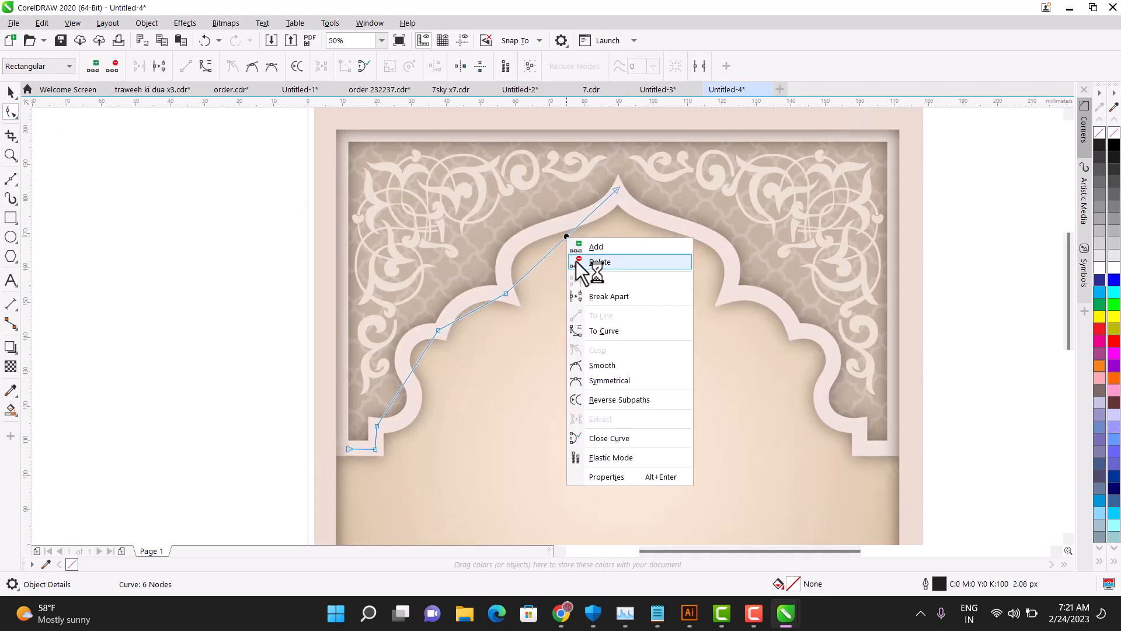
pyautogui.click(592, 332)
pyautogui.moveTo(543, 257); pyautogui.dragTo(483, 233)
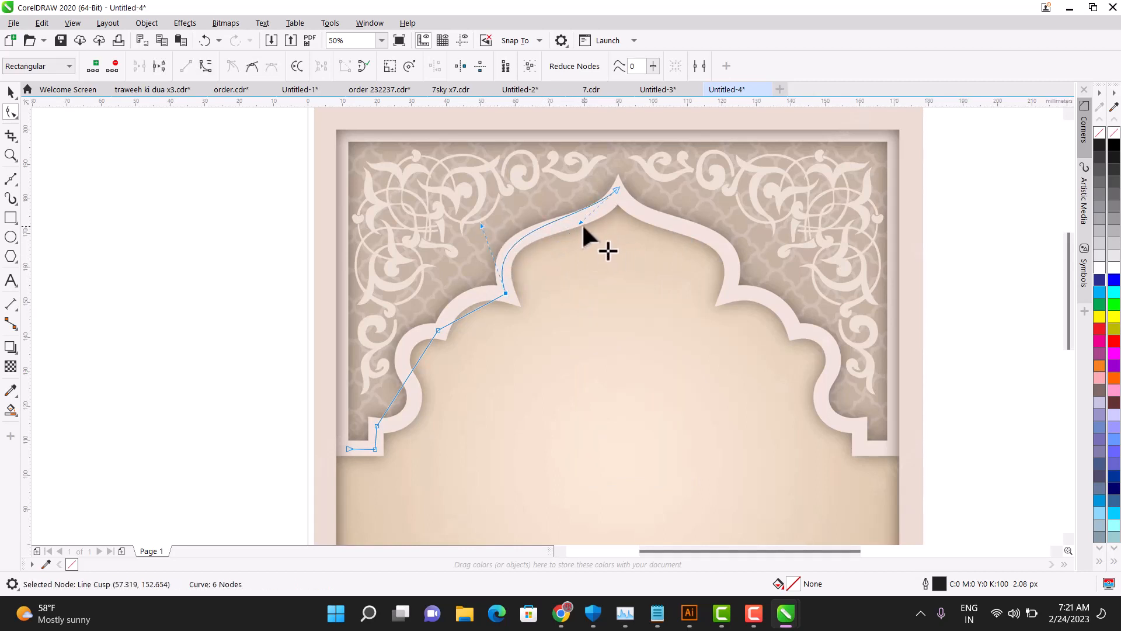
pyautogui.moveTo(587, 230); pyautogui.dragTo(596, 236)
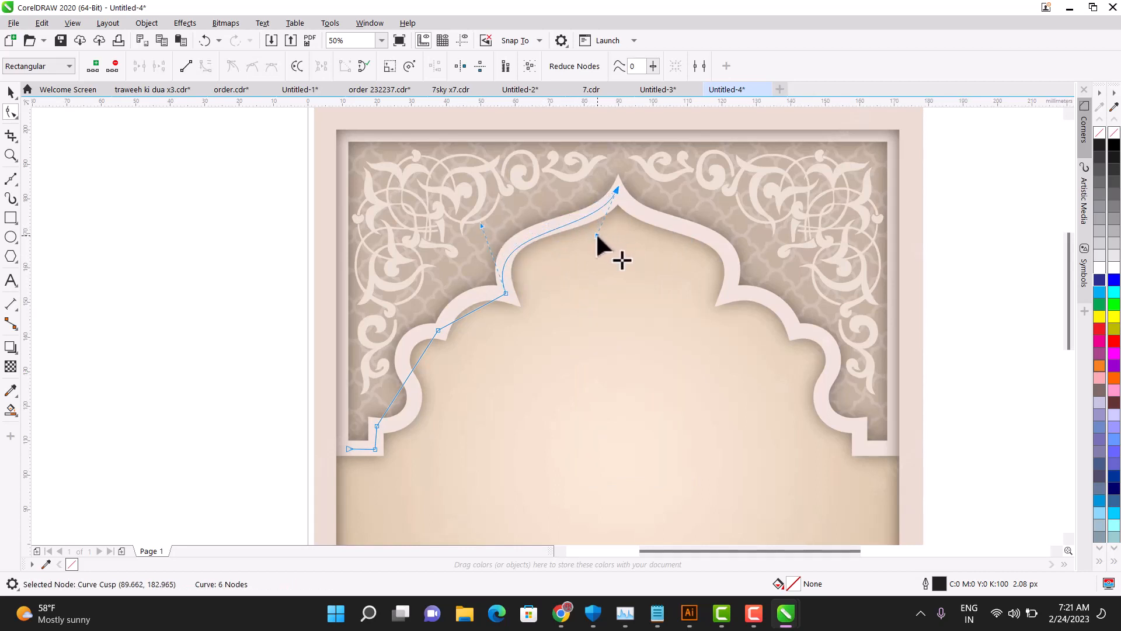
pyautogui.scroll(1, 601, 200)
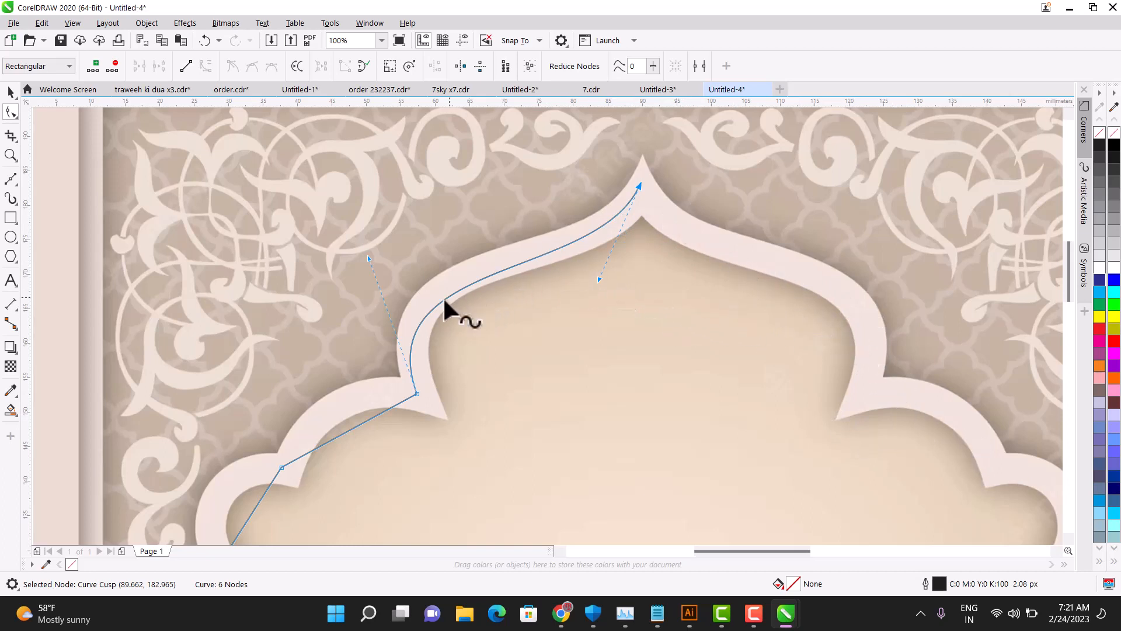
pyautogui.moveTo(370, 258); pyautogui.dragTo(371, 243)
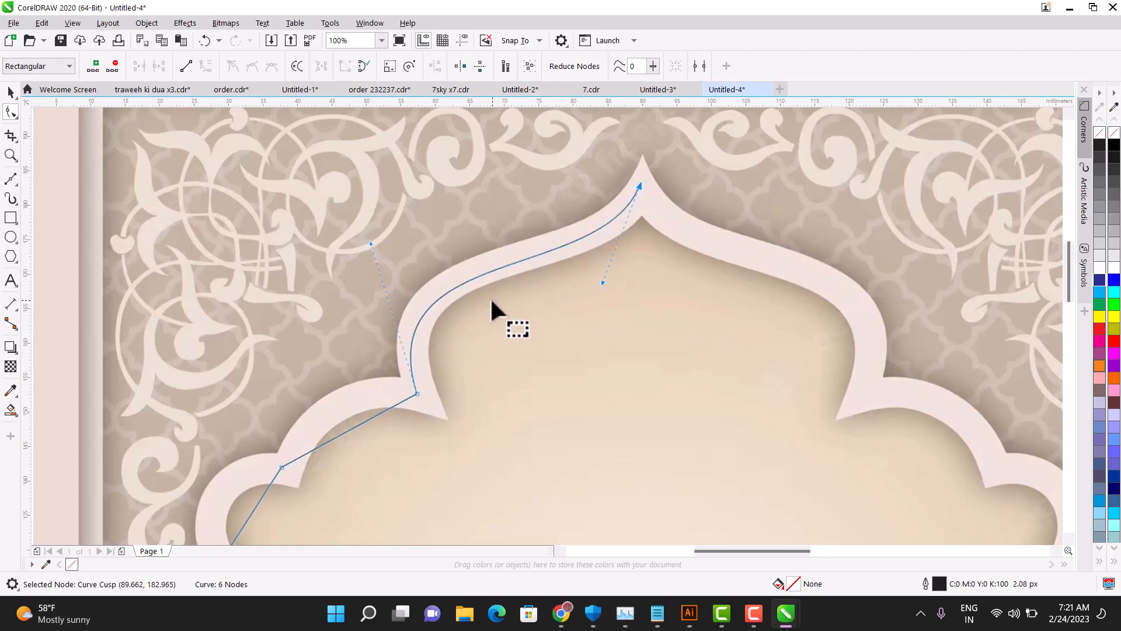
# Convert the next segment below to a curve and bend it along the middle scallop of the arch border.
pyautogui.scroll(-2, 492, 315)
pyautogui.scroll(2, 390, 379)
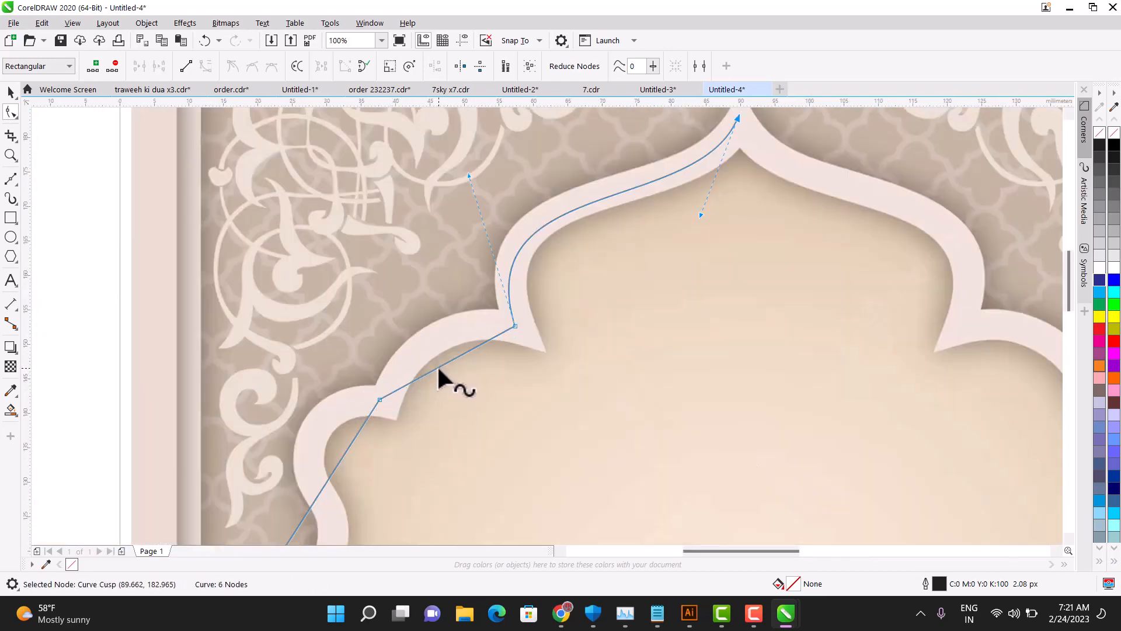
pyautogui.rightClick(439, 369)
pyautogui.click(491, 212)
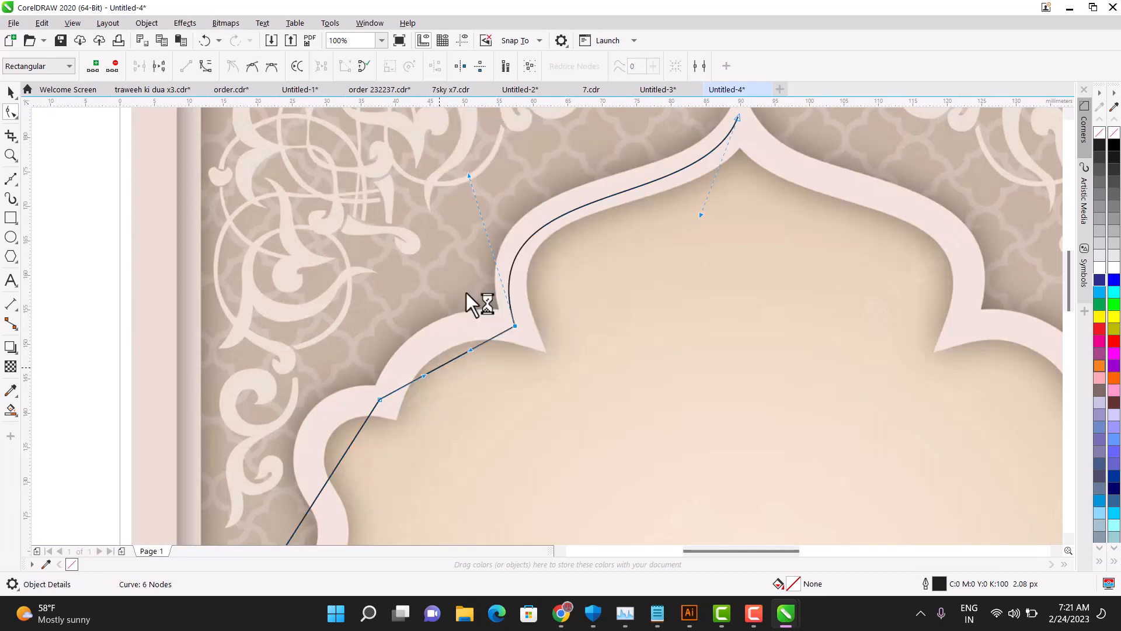
pyautogui.click(448, 369)
pyautogui.moveTo(448, 369); pyautogui.dragTo(430, 339)
# Convert the long lower segment to a curve and adjust both control handles to match the border's S-shaped scallop.
pyautogui.scroll(-2, 413, 392)
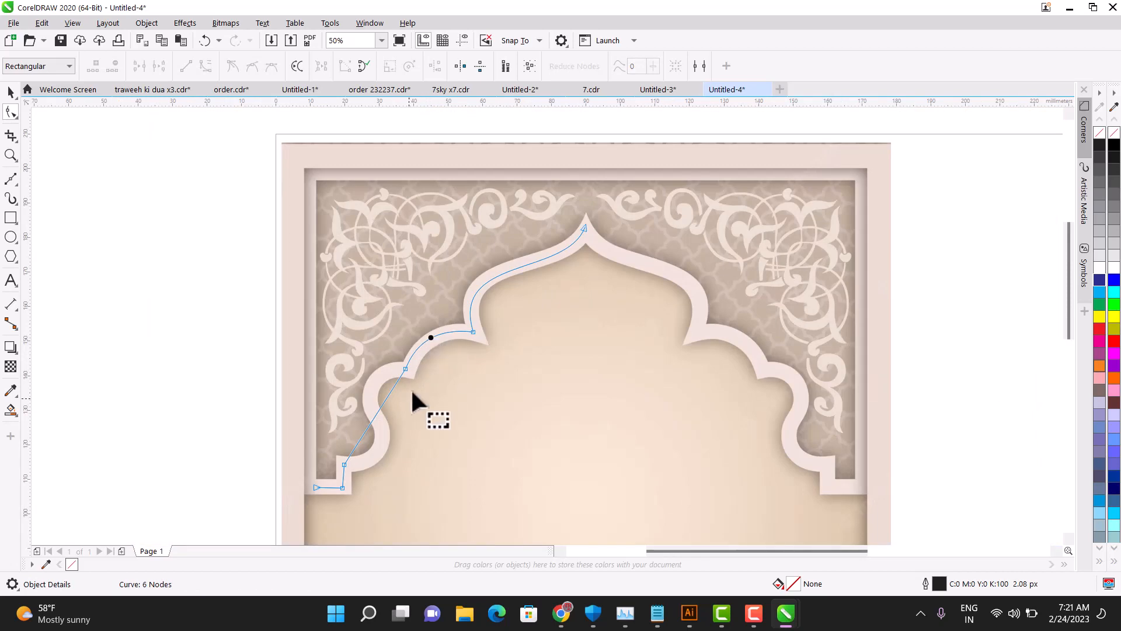
pyautogui.scroll(2, 347, 442)
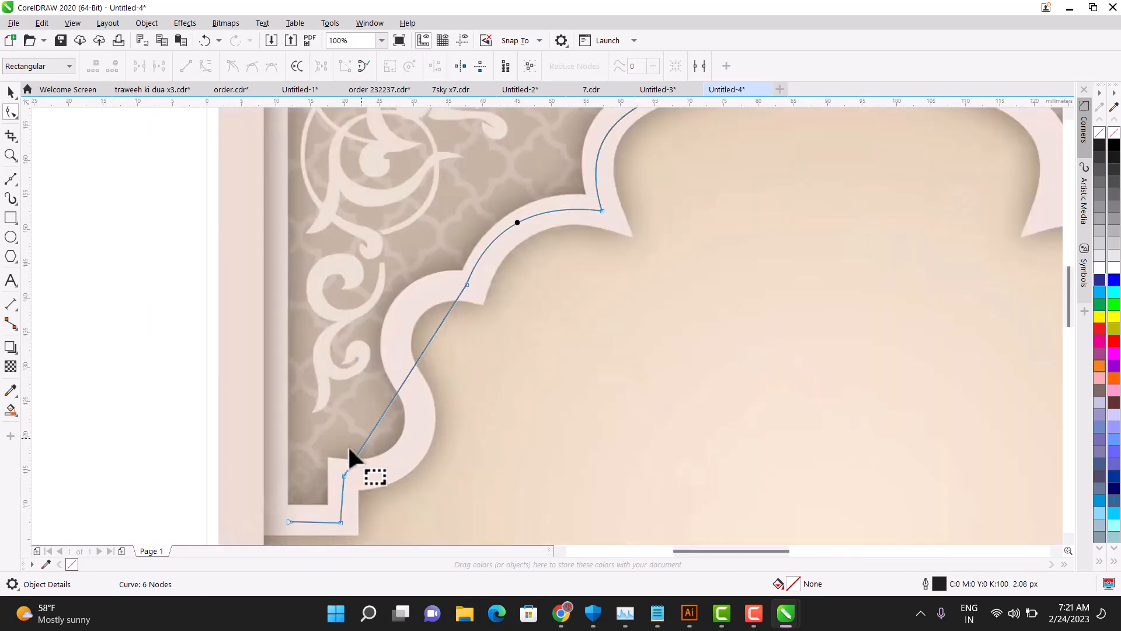
pyautogui.rightClick(402, 388)
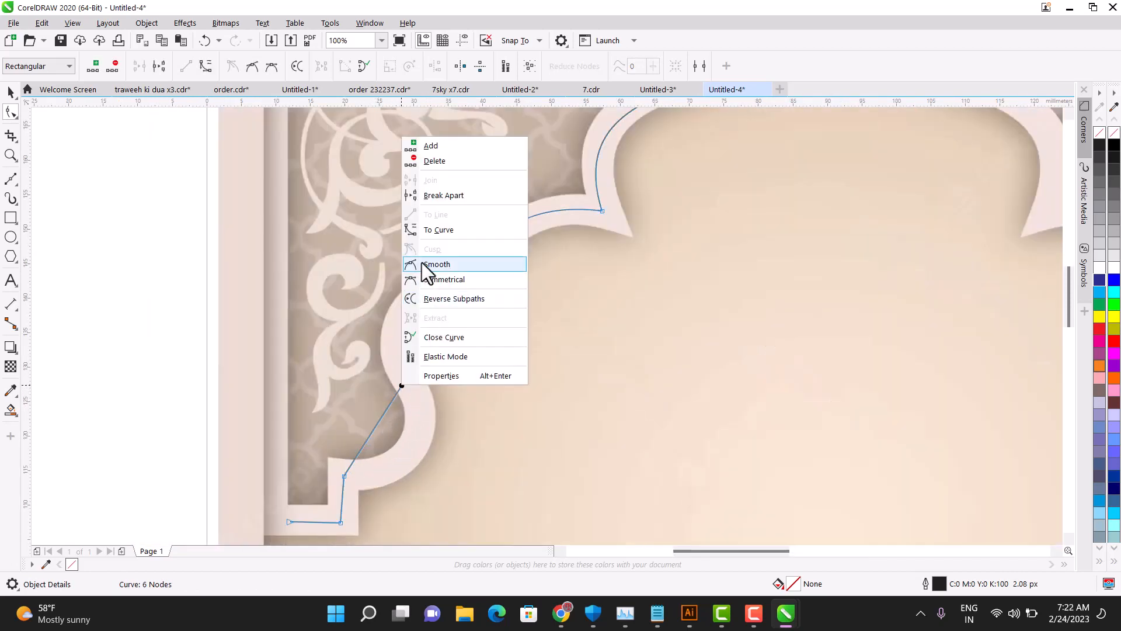
pyautogui.click(435, 229)
pyautogui.click(426, 348)
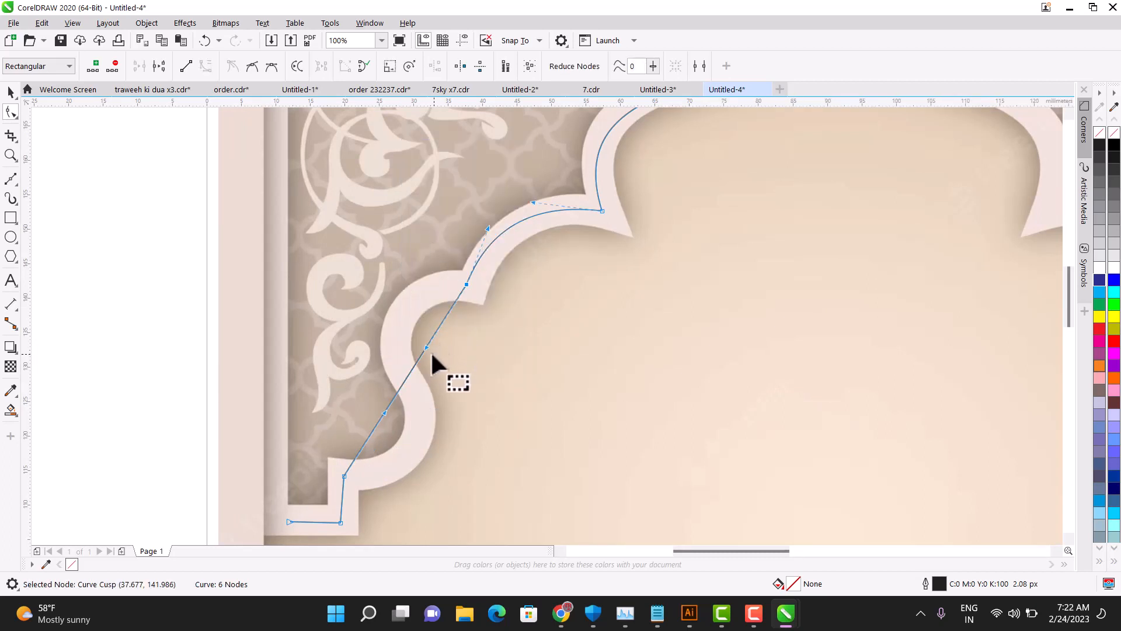
pyautogui.moveTo(426, 348); pyautogui.dragTo(357, 285)
pyautogui.moveTo(385, 411); pyautogui.dragTo(484, 482)
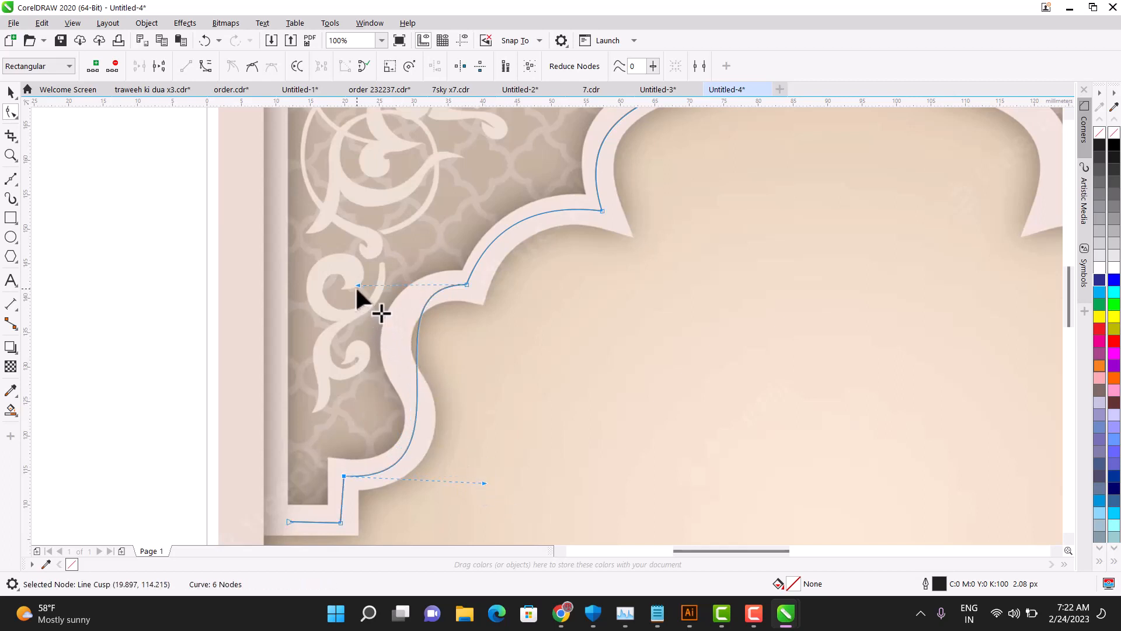
pyautogui.moveTo(358, 285); pyautogui.dragTo(315, 288)
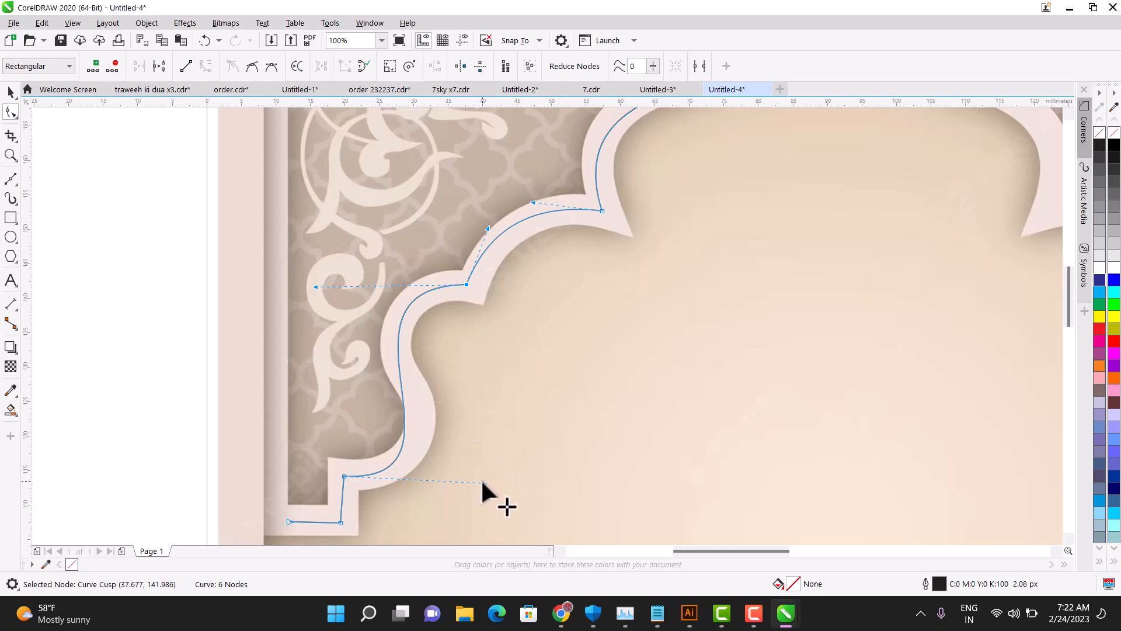
pyautogui.moveTo(484, 482); pyautogui.dragTo(505, 481)
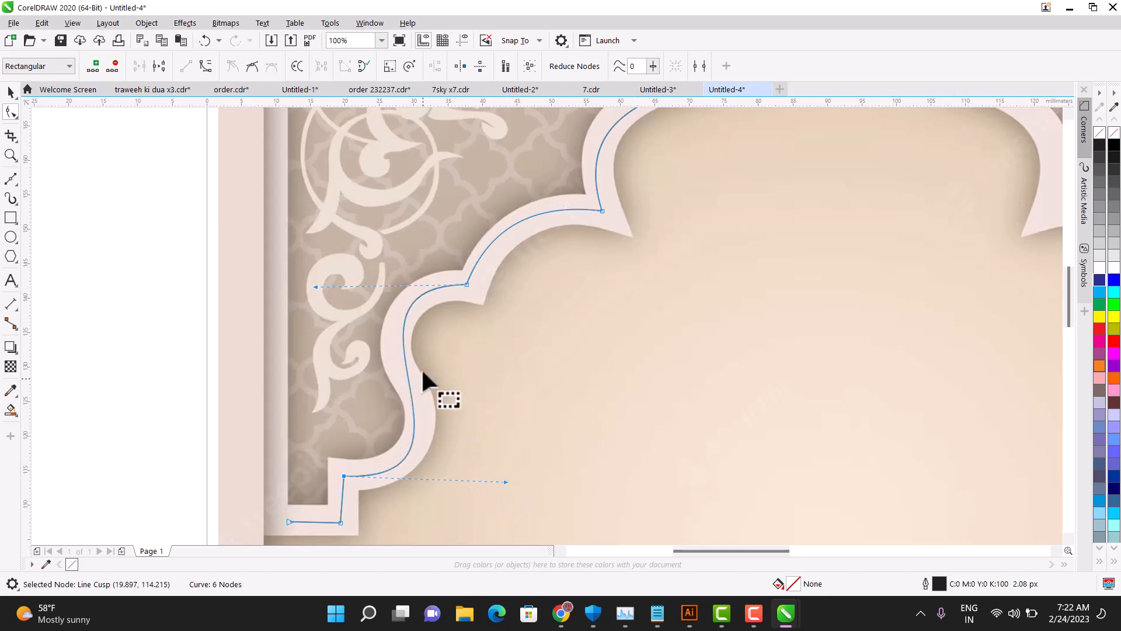
pyautogui.moveTo(314, 285)
pyautogui.mouseDown()
pyautogui.moveTo(304, 271)
pyautogui.moveTo(316, 279)
pyautogui.mouseUp()
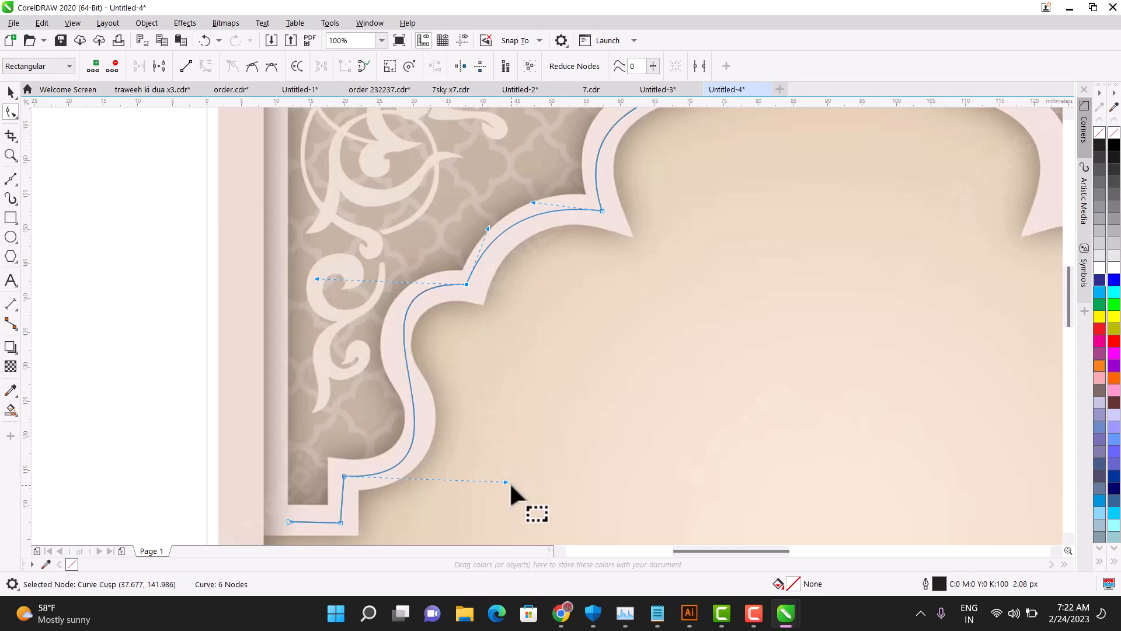
pyautogui.moveTo(506, 481); pyautogui.dragTo(501, 482)
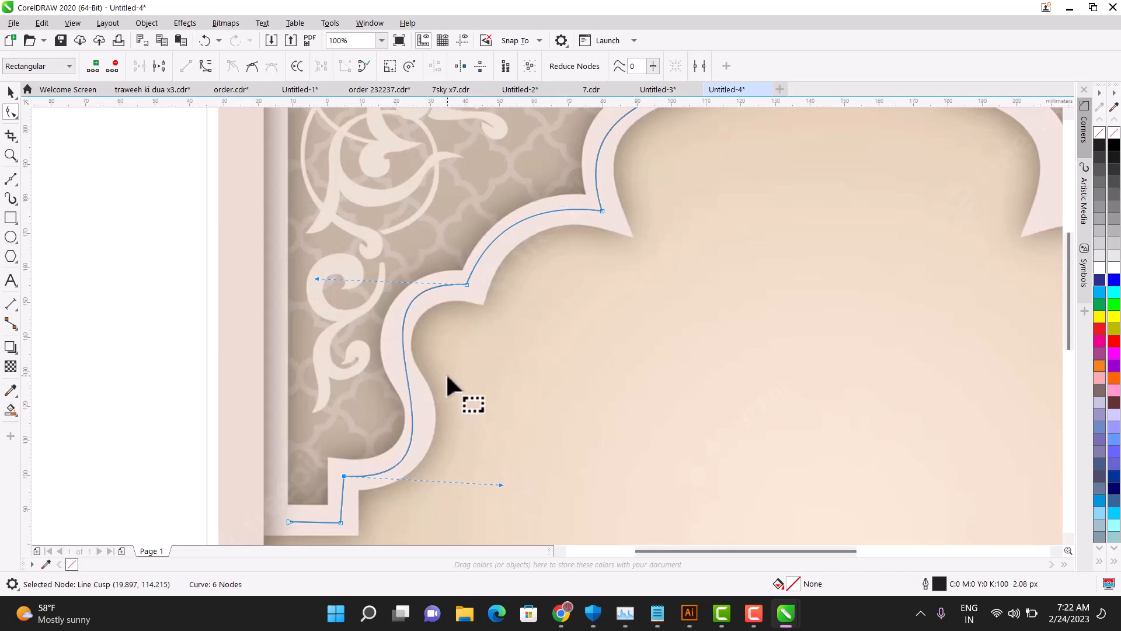
# Move the corner node at the foot of the traced line outward so the short vertical segment is straight.
pyautogui.scroll(-1, 447, 374)
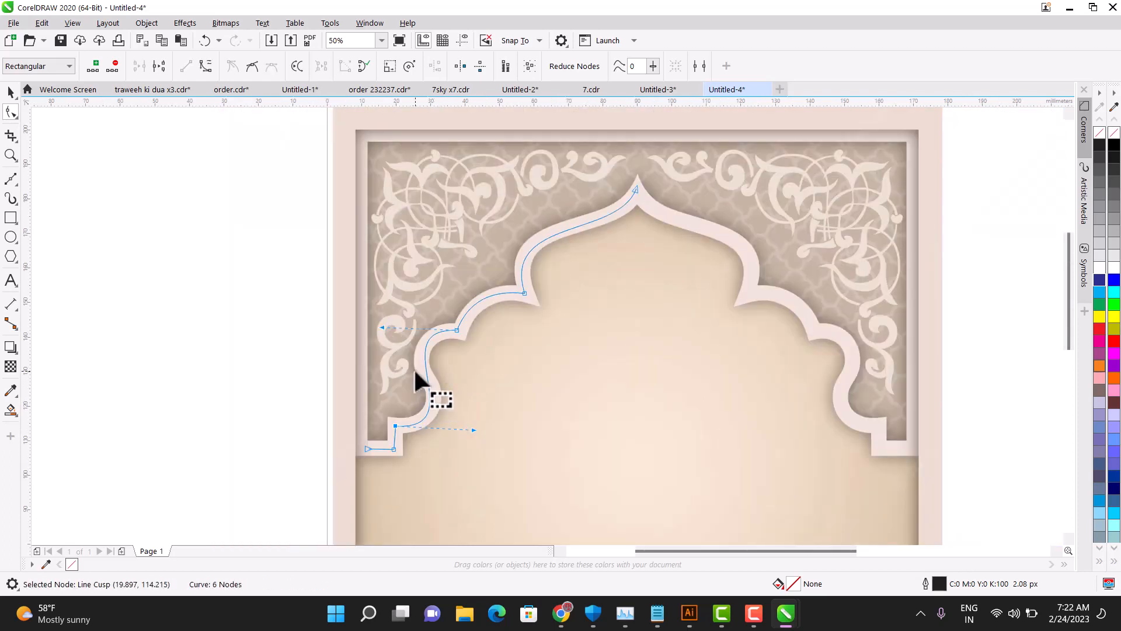
pyautogui.scroll(2, 378, 332)
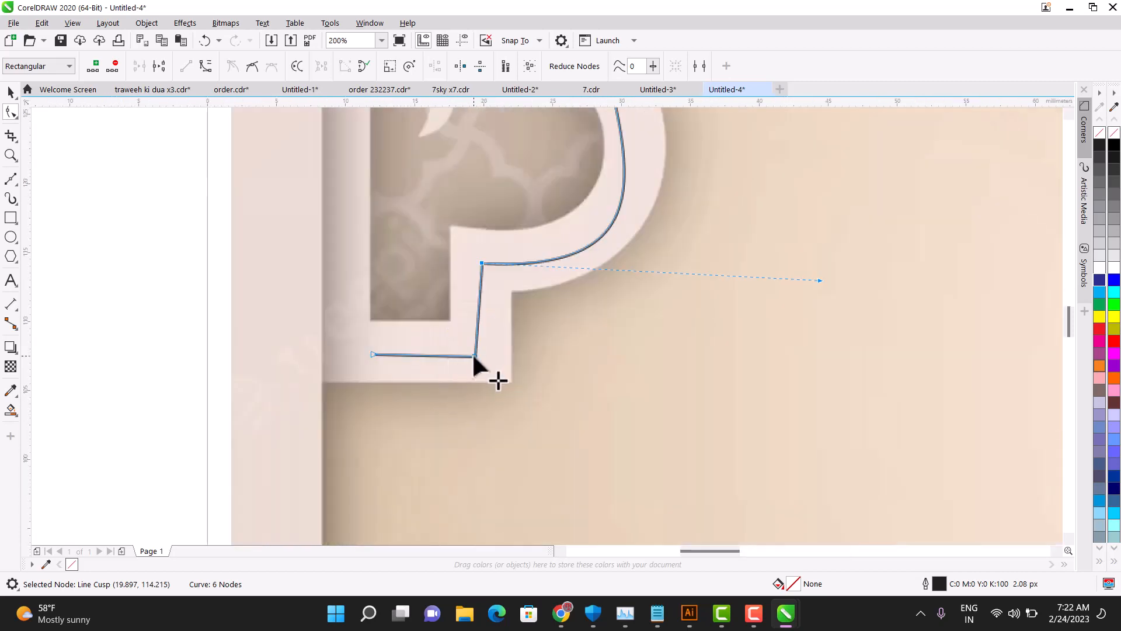
pyautogui.moveTo(473, 356); pyautogui.dragTo(484, 354)
pyautogui.scroll(-3, 483, 354)
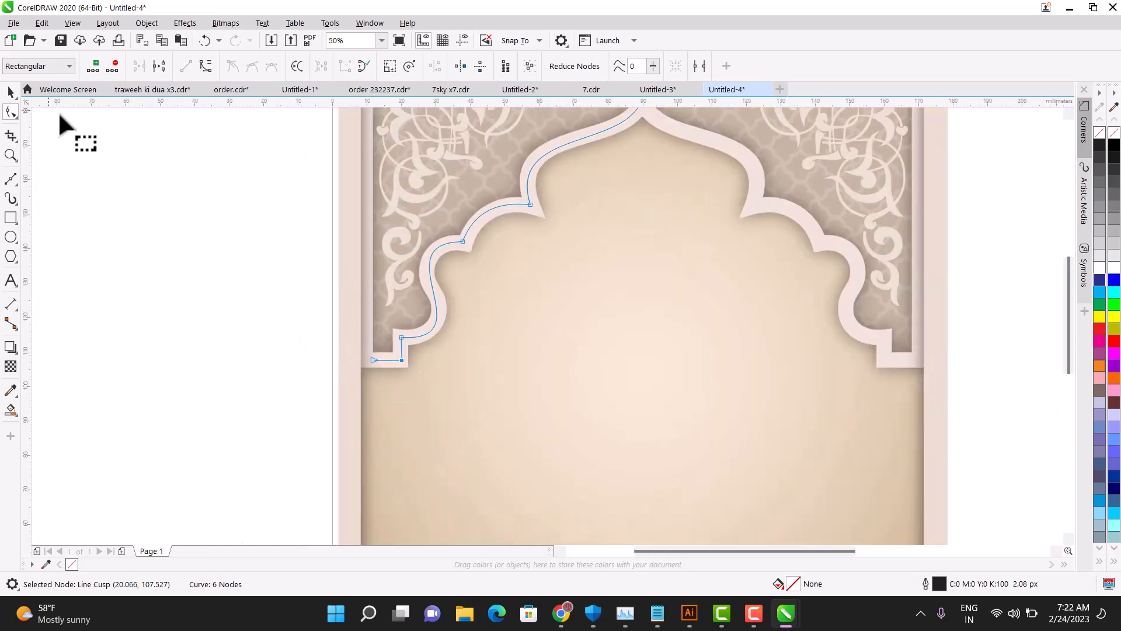
pyautogui.click(10, 93)
# Change the document's display quality to Enhanced so the traced curve is shown smoothly.
pyautogui.scroll(-1, 485, 251)
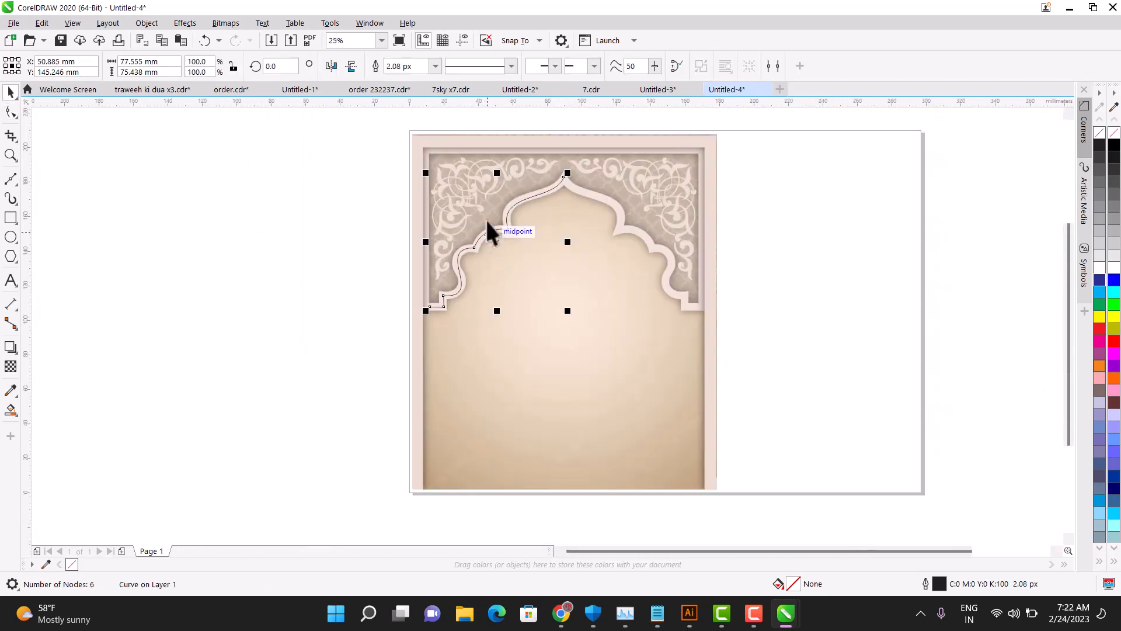
pyautogui.scroll(4, 473, 268)
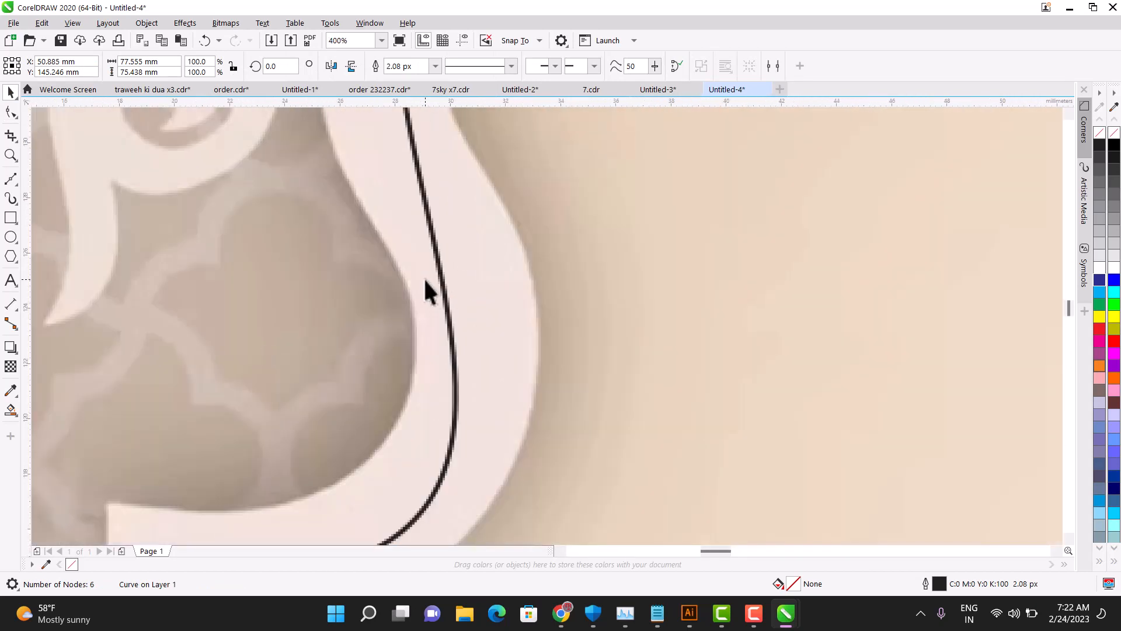
pyautogui.click(74, 23)
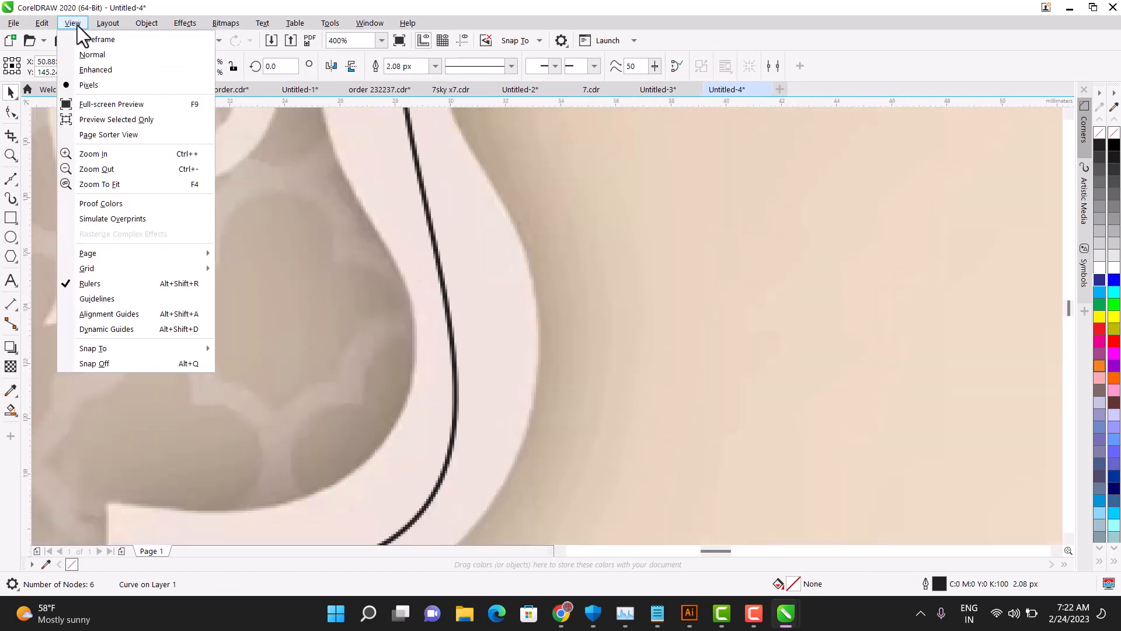
pyautogui.click(92, 73)
pyautogui.scroll(-4, 410, 286)
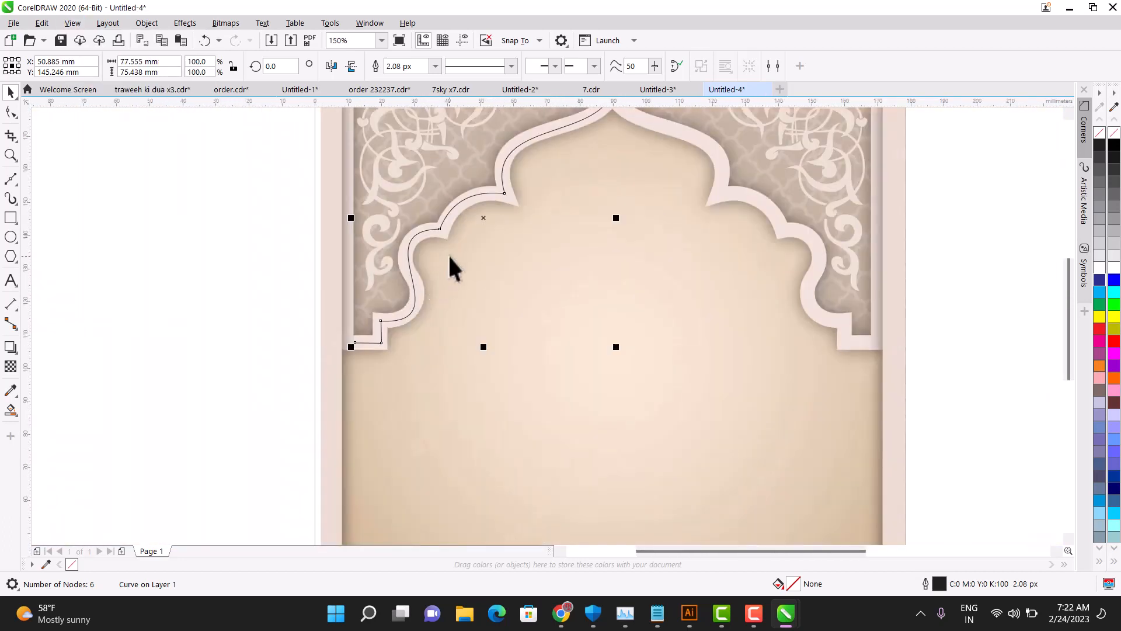
# Set the traced arch curve's outline width to 40 px so it nearly fills the reference border.
pyautogui.scroll(-2, 452, 260)
pyautogui.scroll(2, 494, 195)
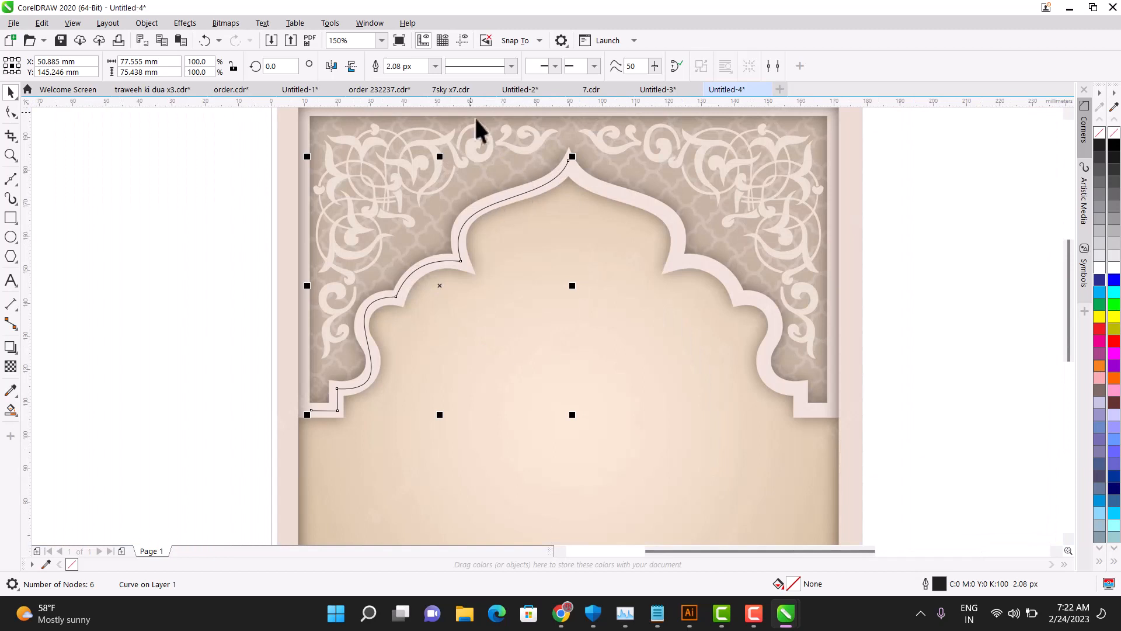
pyautogui.click(433, 66)
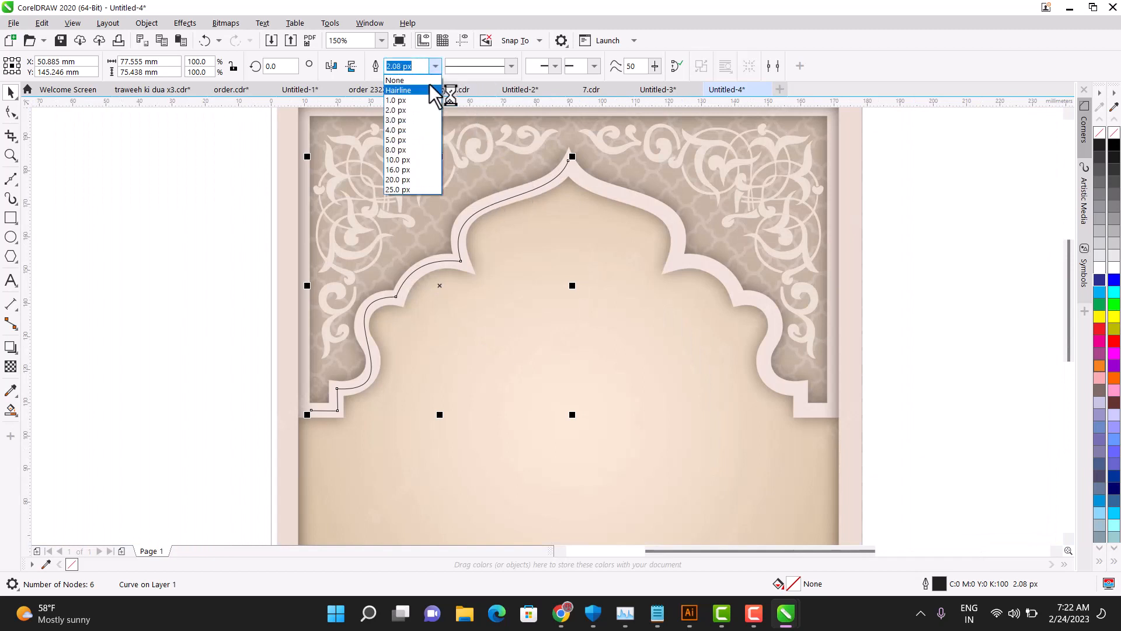
pyautogui.click(415, 157)
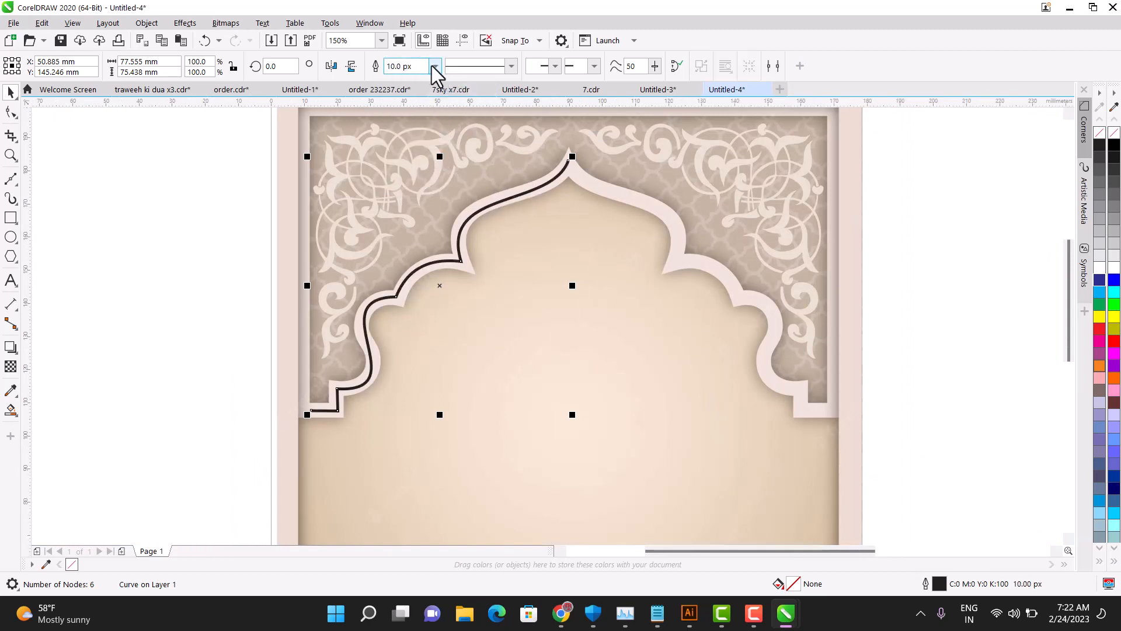
pyautogui.click(434, 66)
pyautogui.click(415, 188)
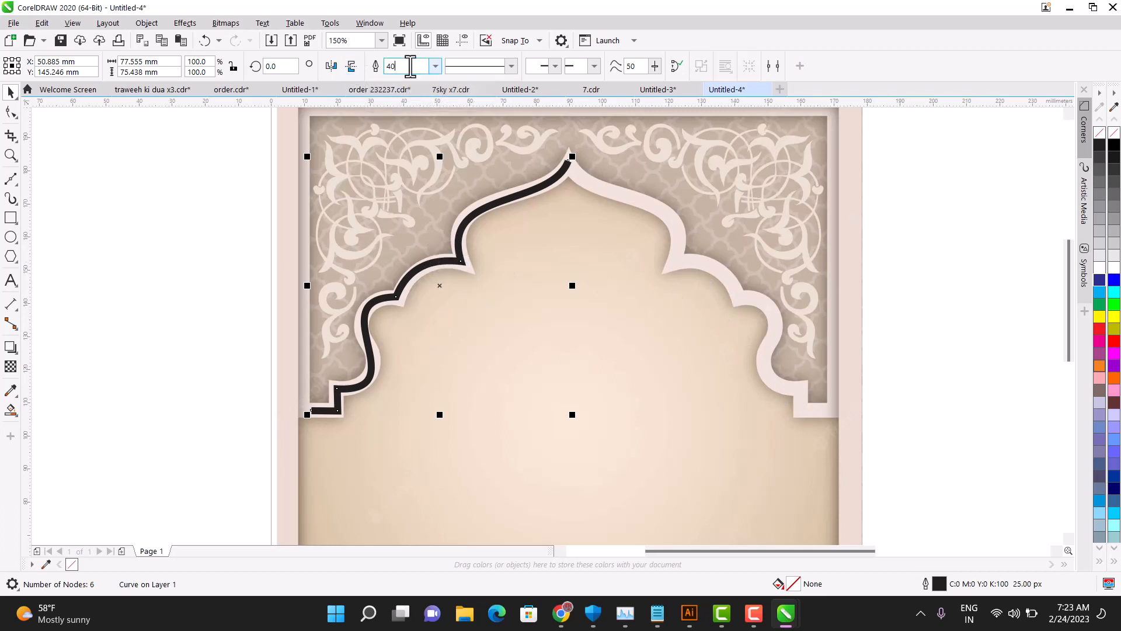
pyautogui.press('Return')
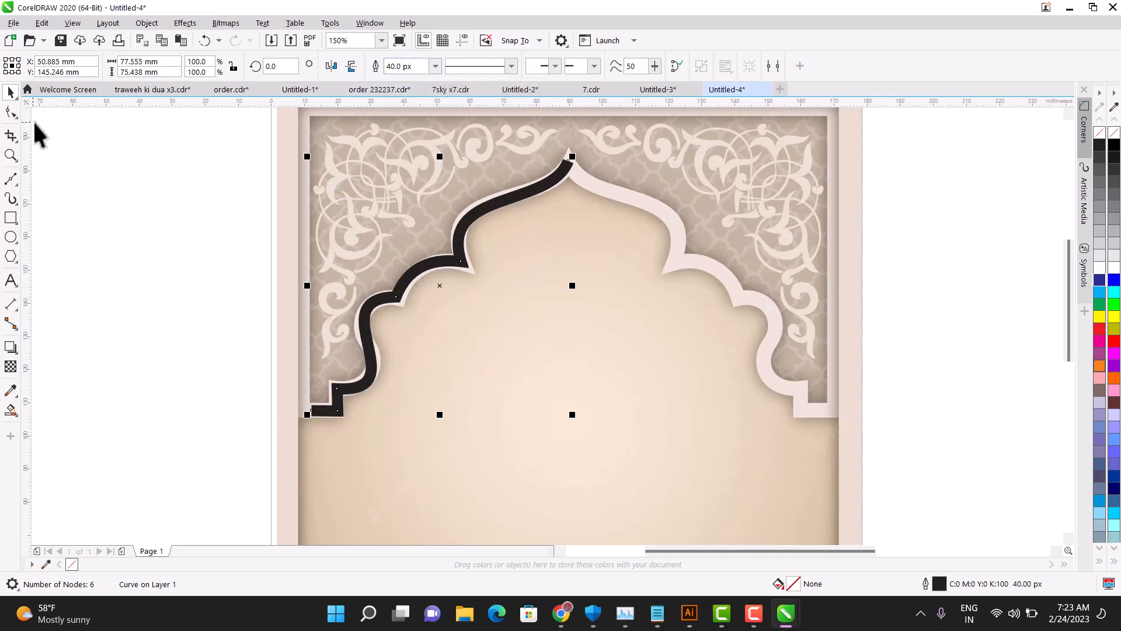
# Reshape the lower S-shaped scallop slightly by moving its upper control handle outward and down.
pyautogui.click(11, 111)
pyautogui.click(337, 389)
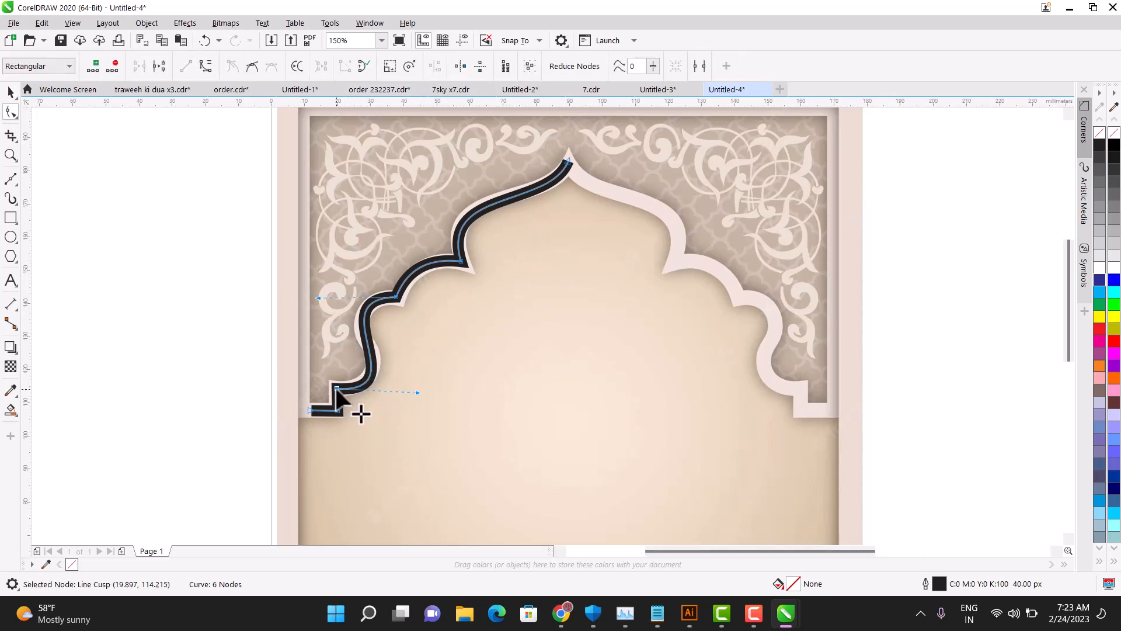
pyautogui.scroll(2, 369, 376)
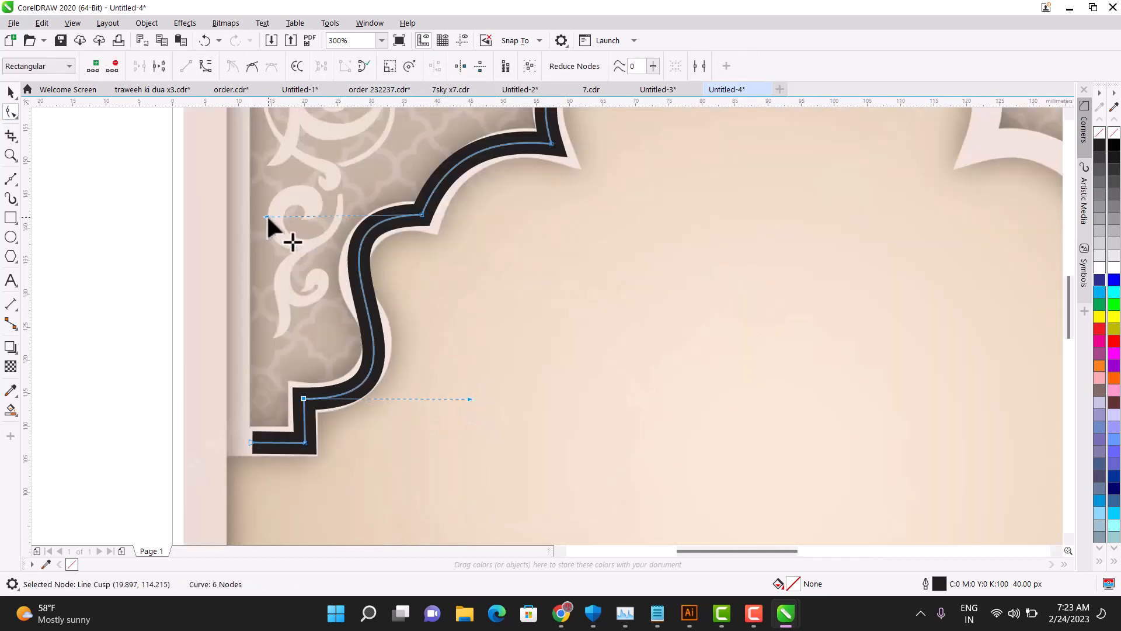
pyautogui.moveTo(267, 217); pyautogui.dragTo(262, 221)
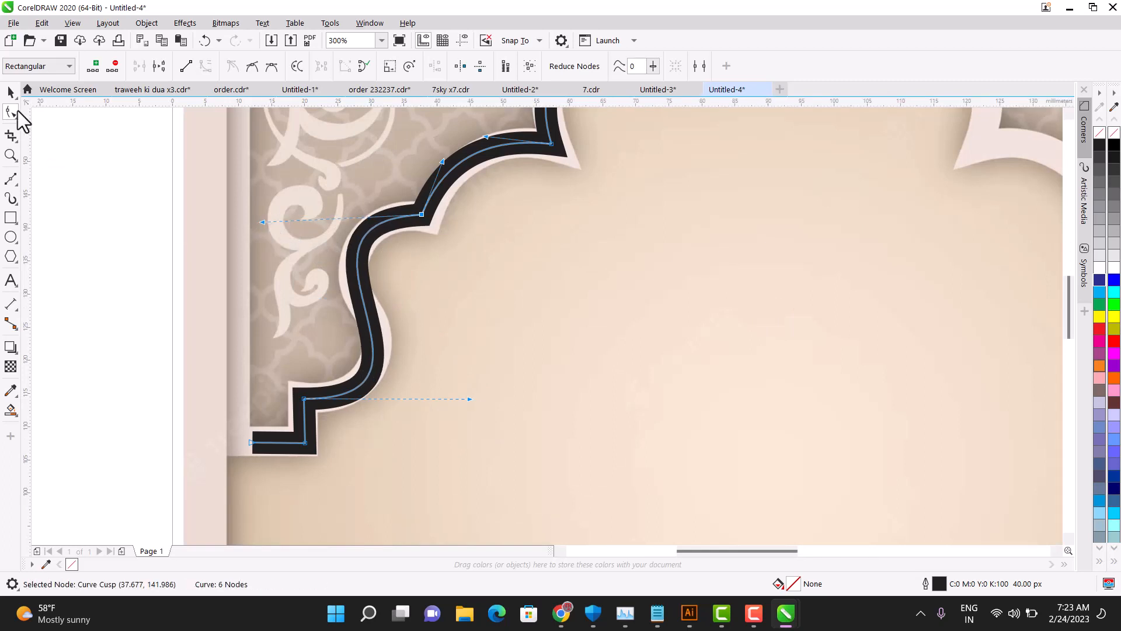
# Convert the 40 px outline of the traced arch curve into a filled object.
pyautogui.click(11, 92)
pyautogui.scroll(-2, 161, 275)
pyautogui.scroll(1, 198, 241)
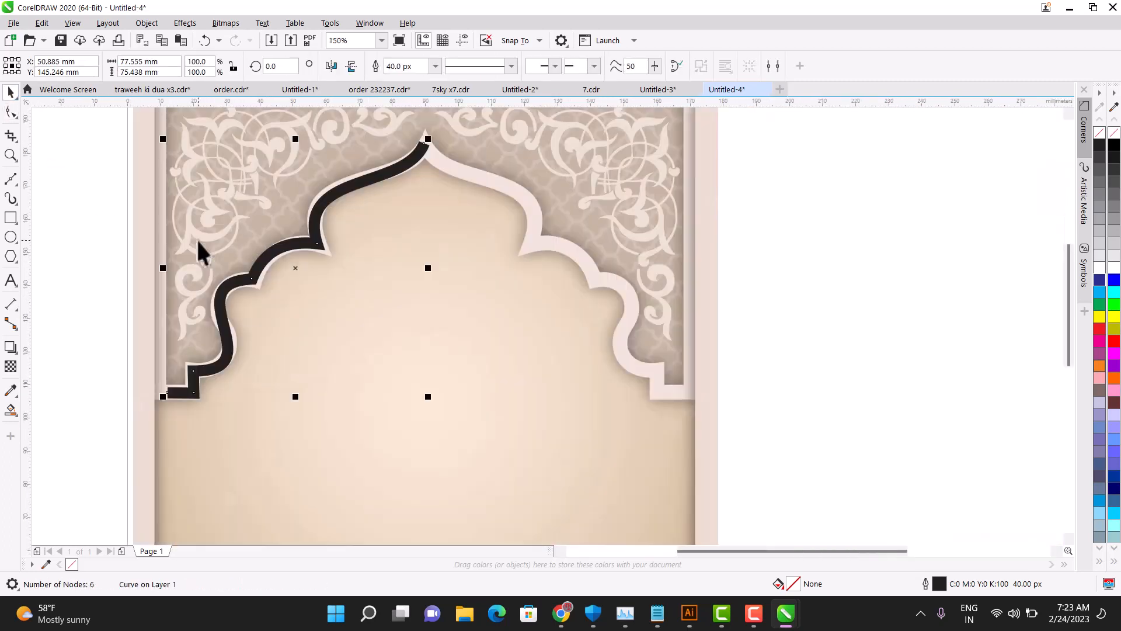
pyautogui.hotkey('ctrl', 'shift', 'q')
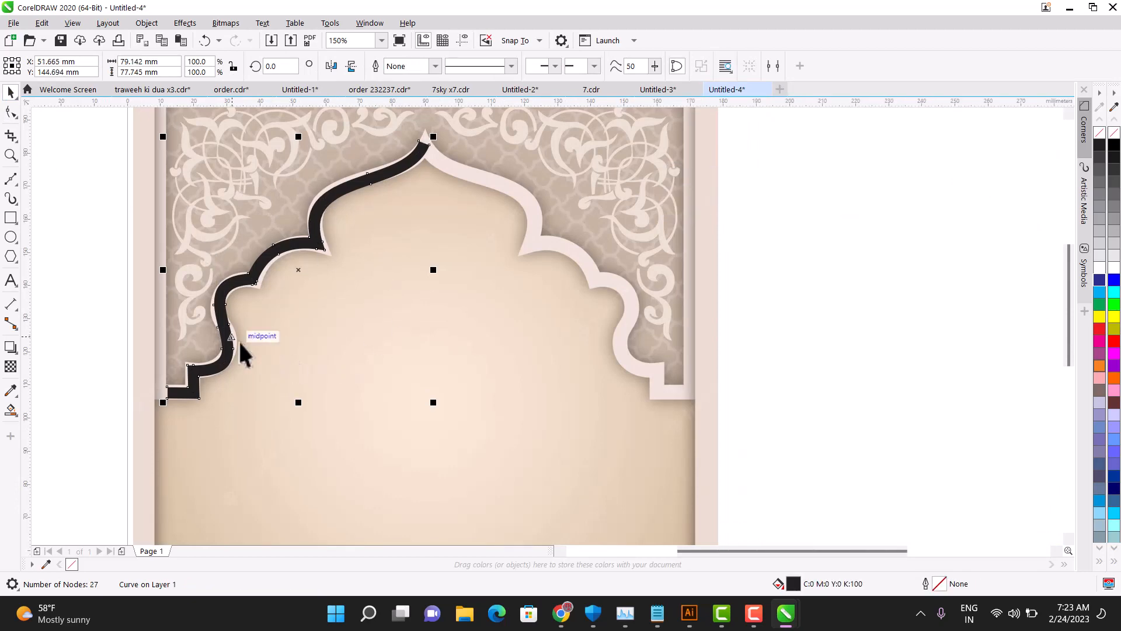
# Move the band's two end nodes at the arch peak onto the centre line to form a vertical end edge.
pyautogui.click(10, 112)
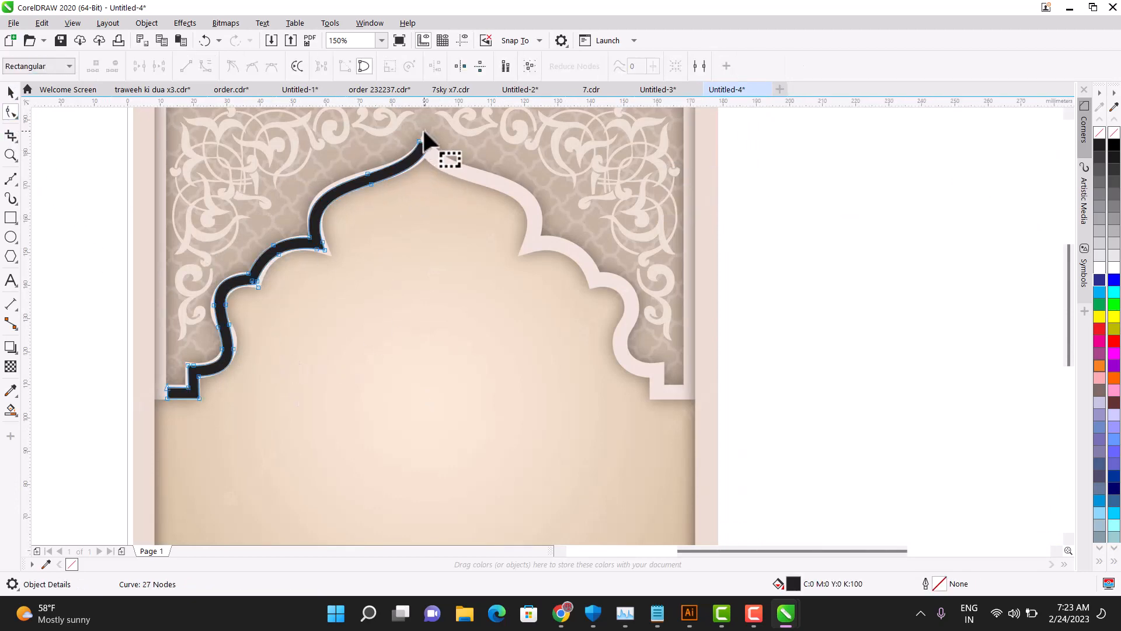
pyautogui.scroll(2, 424, 135)
pyautogui.scroll(2, 435, 157)
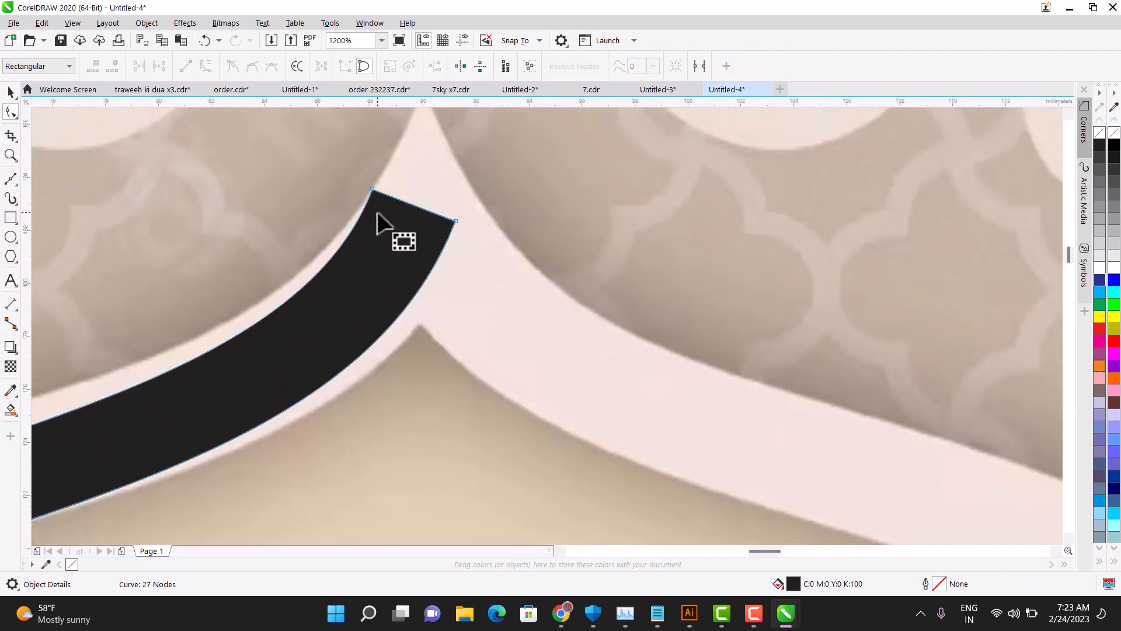
pyautogui.moveTo(374, 190); pyautogui.dragTo(425, 117)
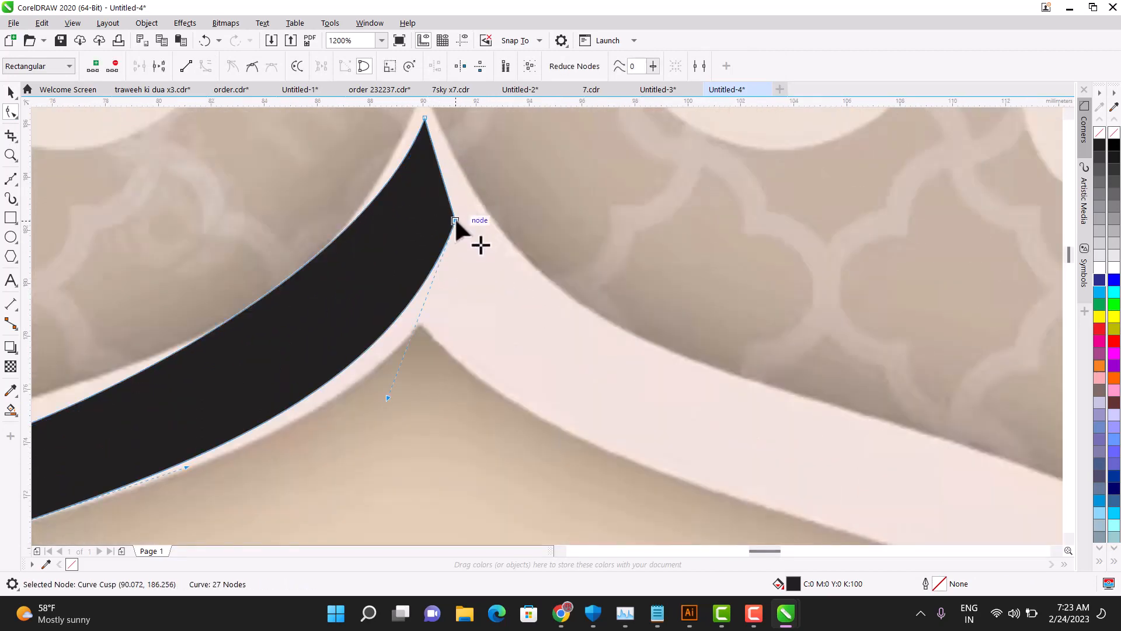
pyautogui.moveTo(456, 222); pyautogui.dragTo(426, 258)
pyautogui.scroll(-2, 426, 257)
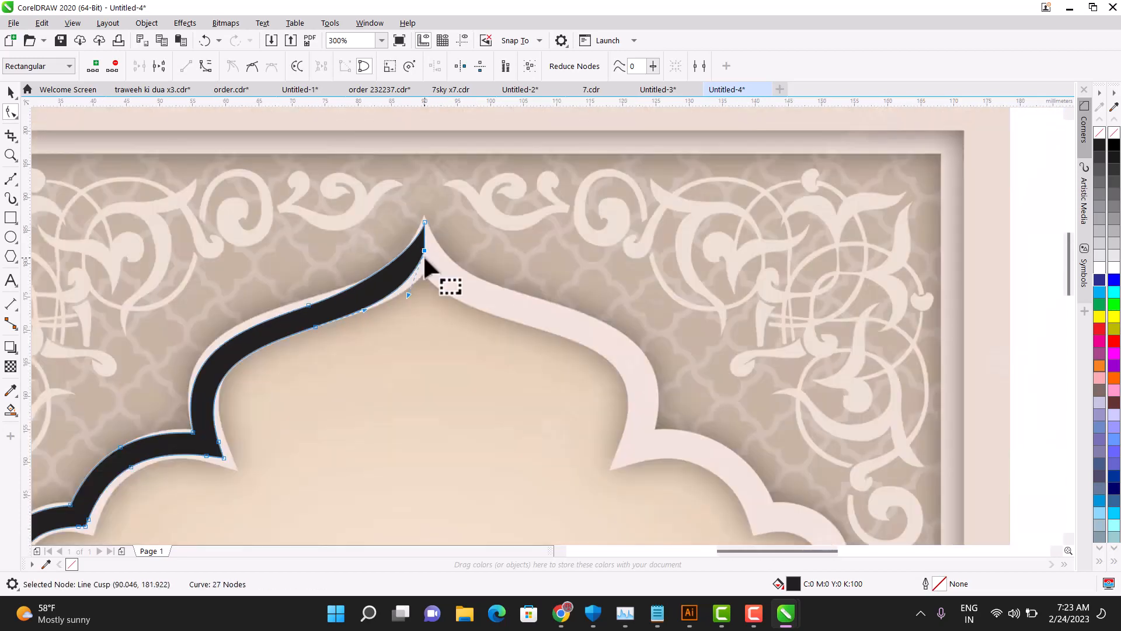
pyautogui.scroll(-2, 426, 270)
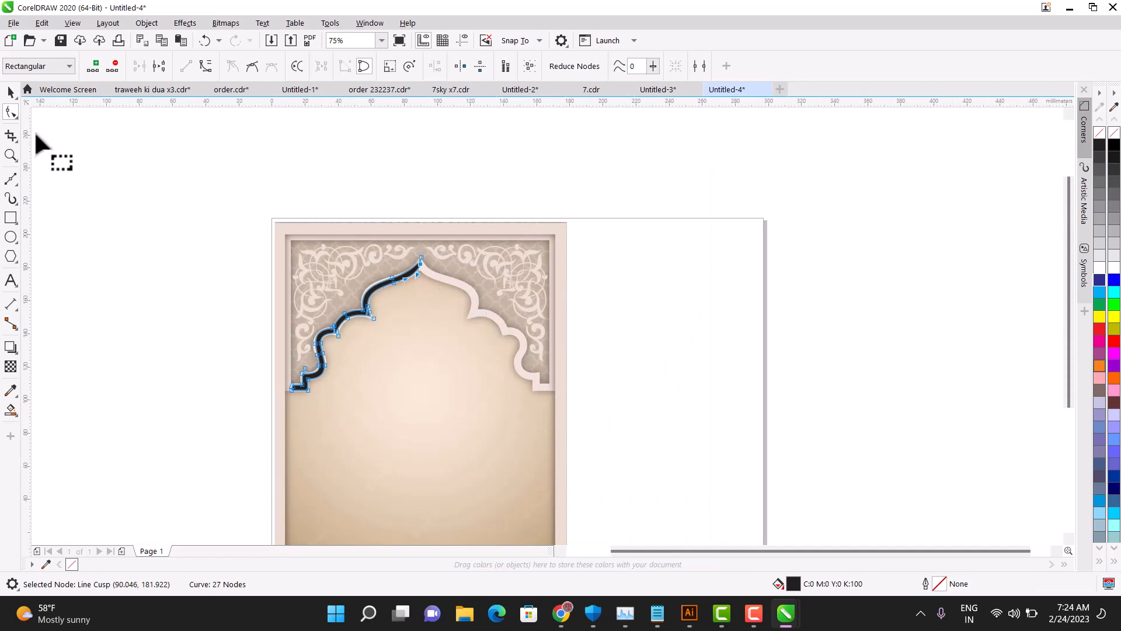
# Create a horizontally mirrored duplicate of the left arch band so the two halves meet at the peak.
pyautogui.click(10, 92)
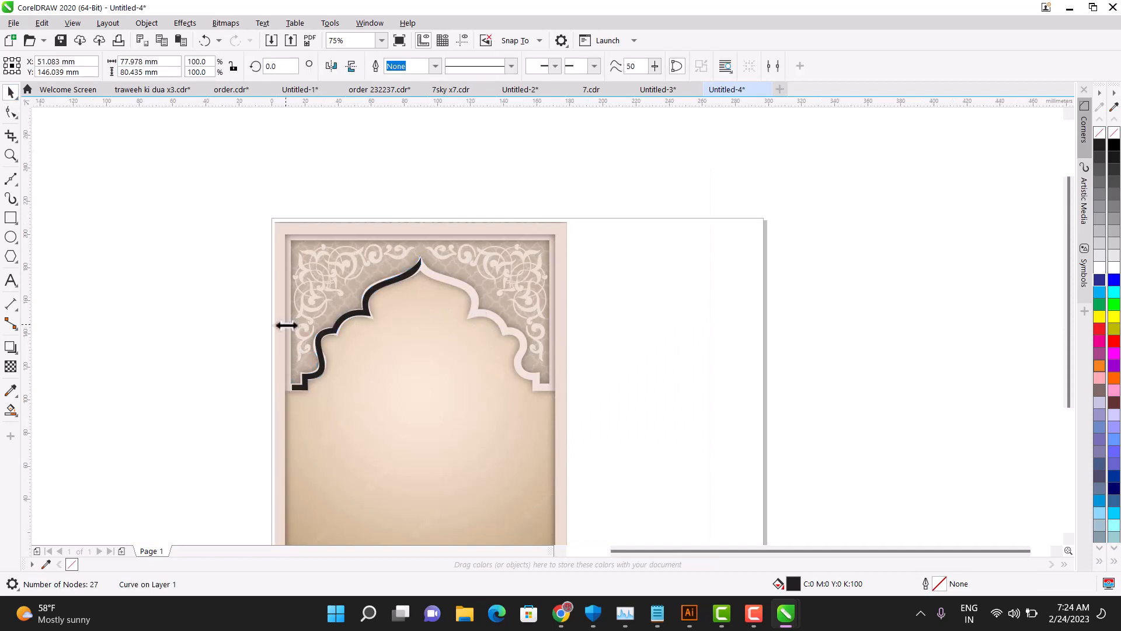
pyautogui.moveTo(286, 325); pyautogui.dragTo(468, 334)
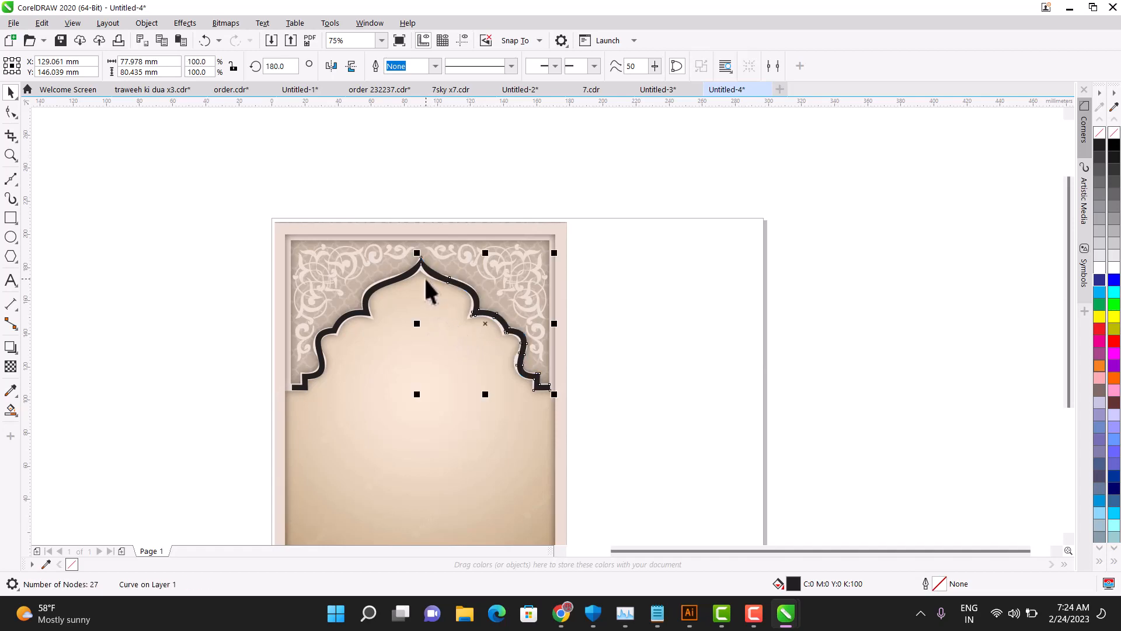
pyautogui.scroll(2, 423, 269)
pyautogui.scroll(-2, 421, 252)
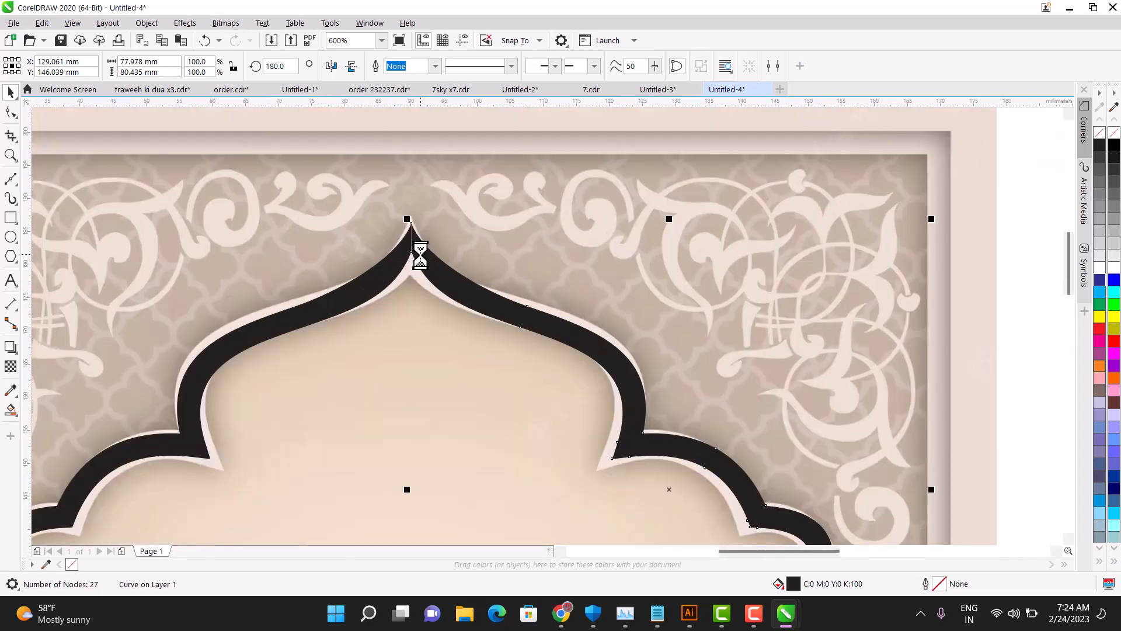
pyautogui.scroll(-2, 470, 314)
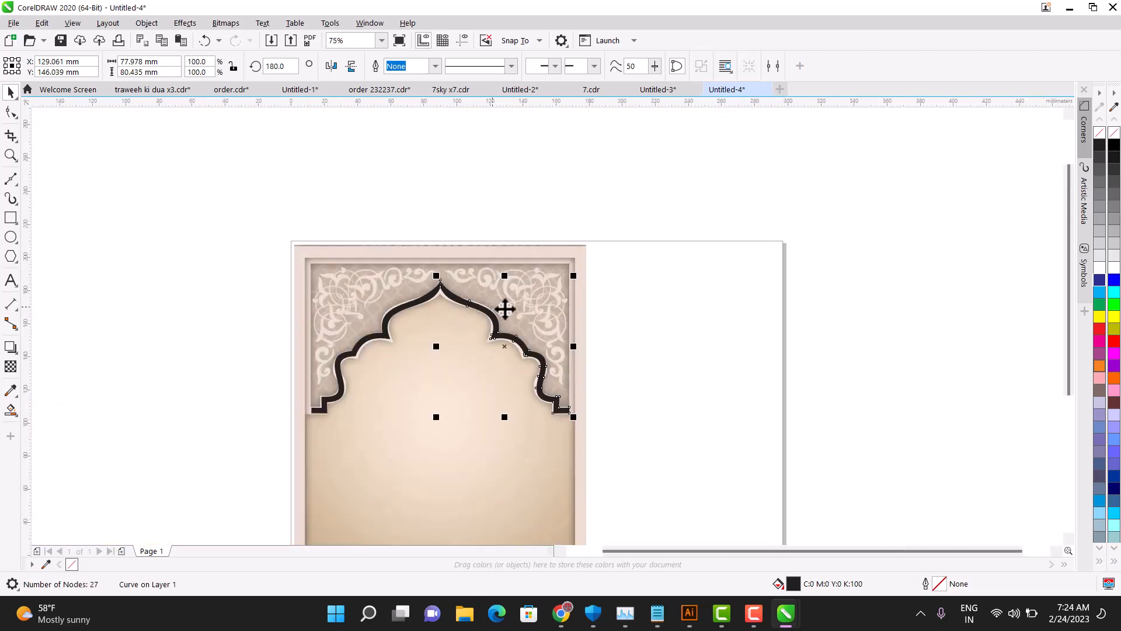
# Select both arch halves and weld them into one shape.
pyautogui.click(443, 311)
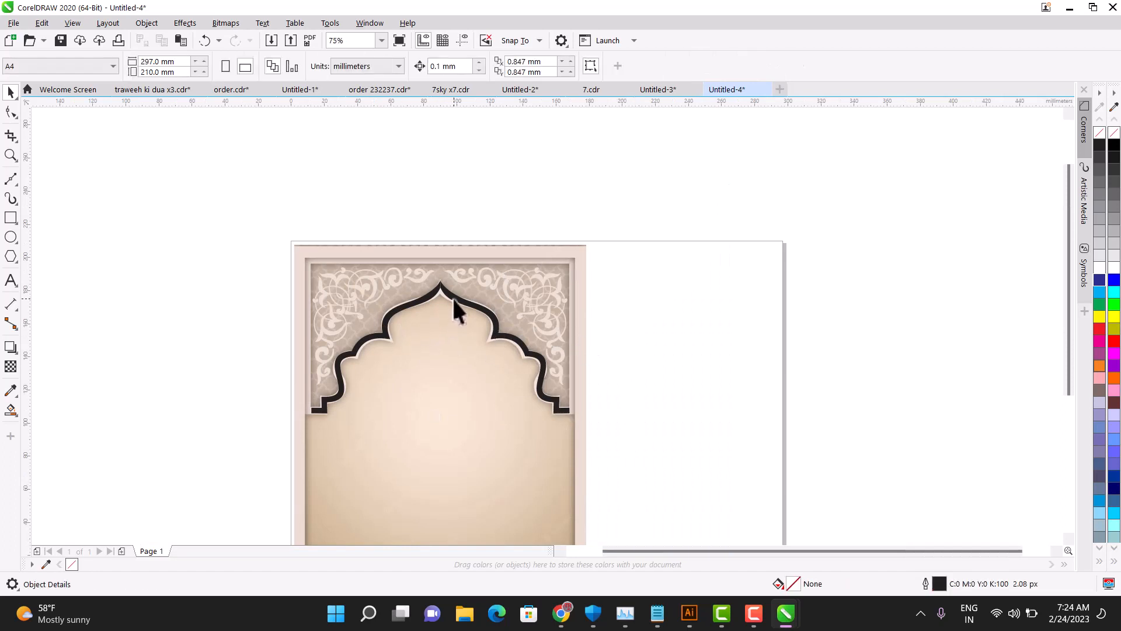
pyautogui.click(453, 299)
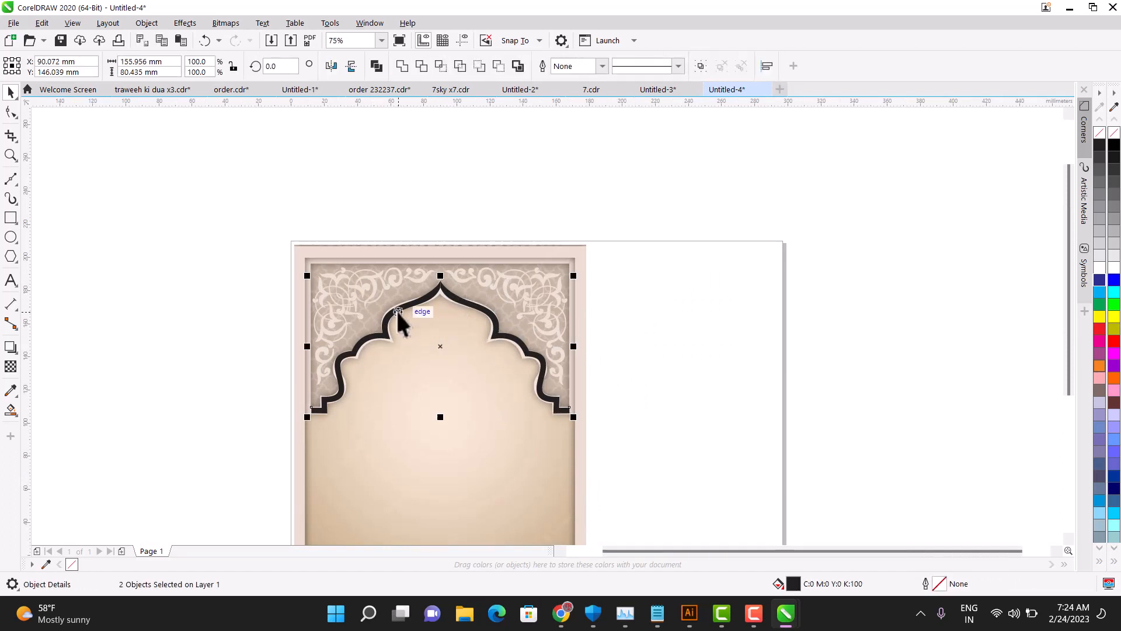
pyautogui.click(403, 67)
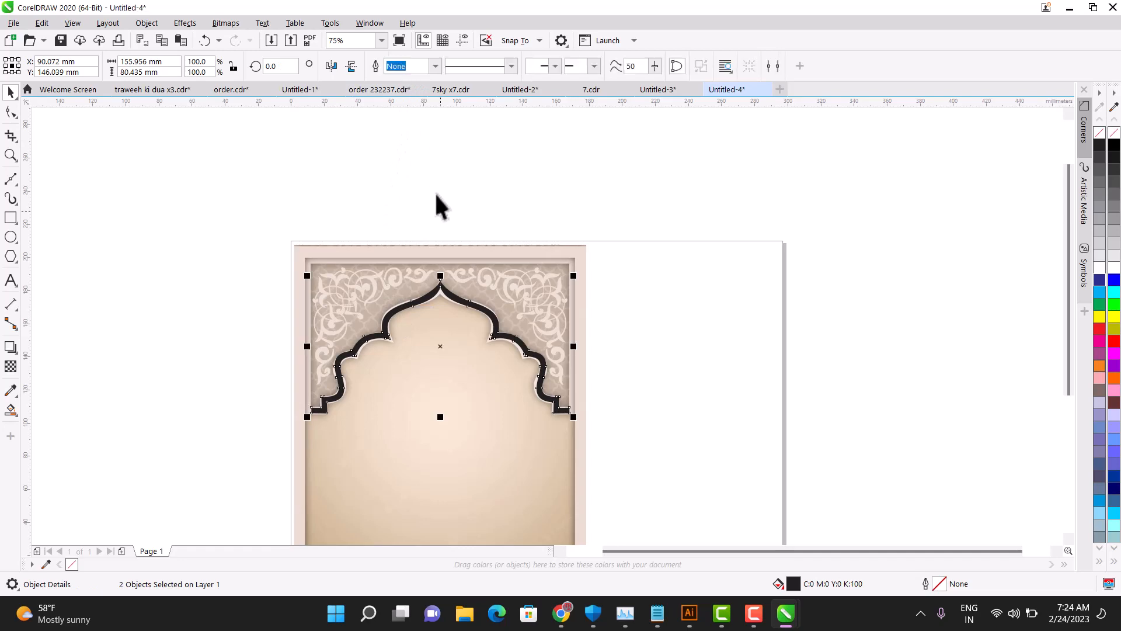
pyautogui.scroll(2, 444, 290)
pyautogui.scroll(-2, 443, 293)
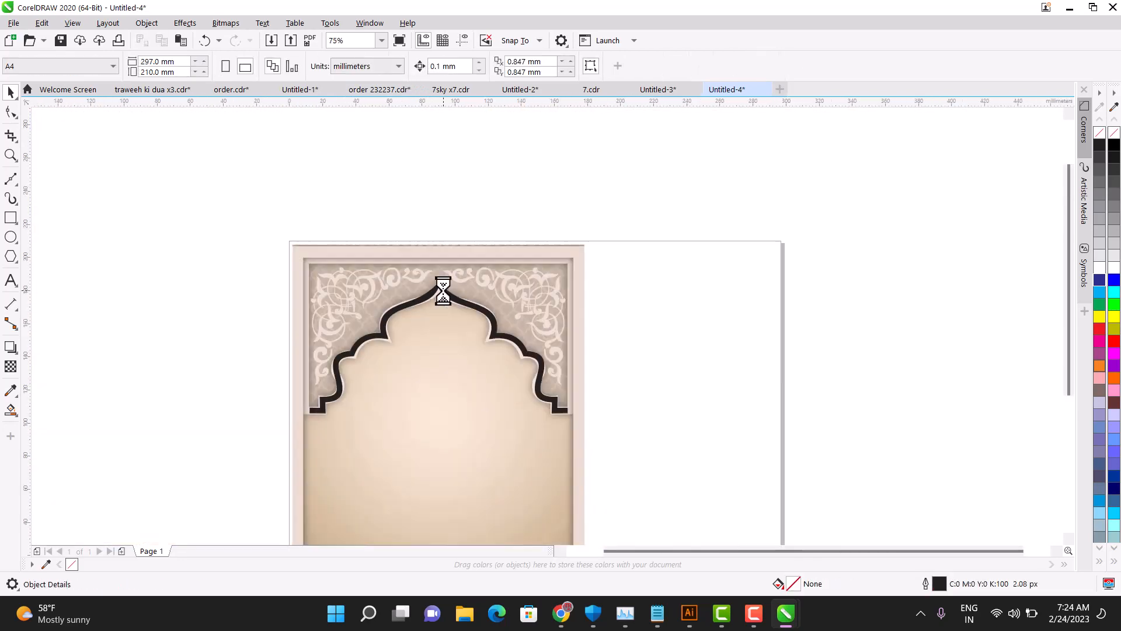
pyautogui.moveTo(442, 293); pyautogui.dragTo(628, 240)
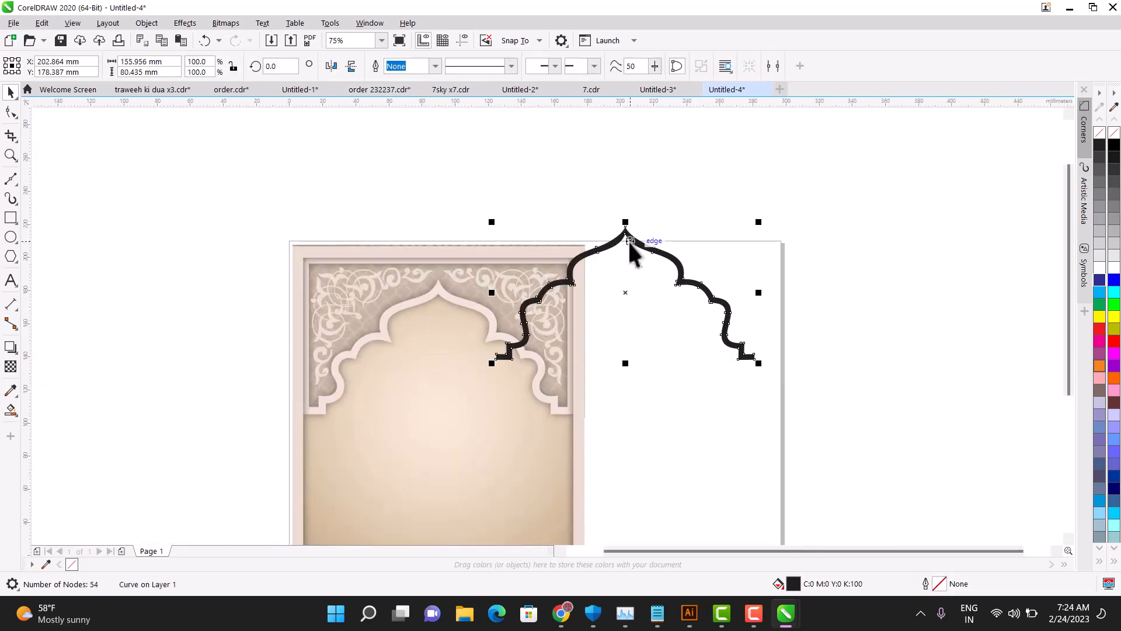
pyautogui.hotkey('ctrl', 'z')
# Bring the two facing nodes at the arch's inner peak together to close the thin gap between the halves.
pyautogui.scroll(5, 430, 292)
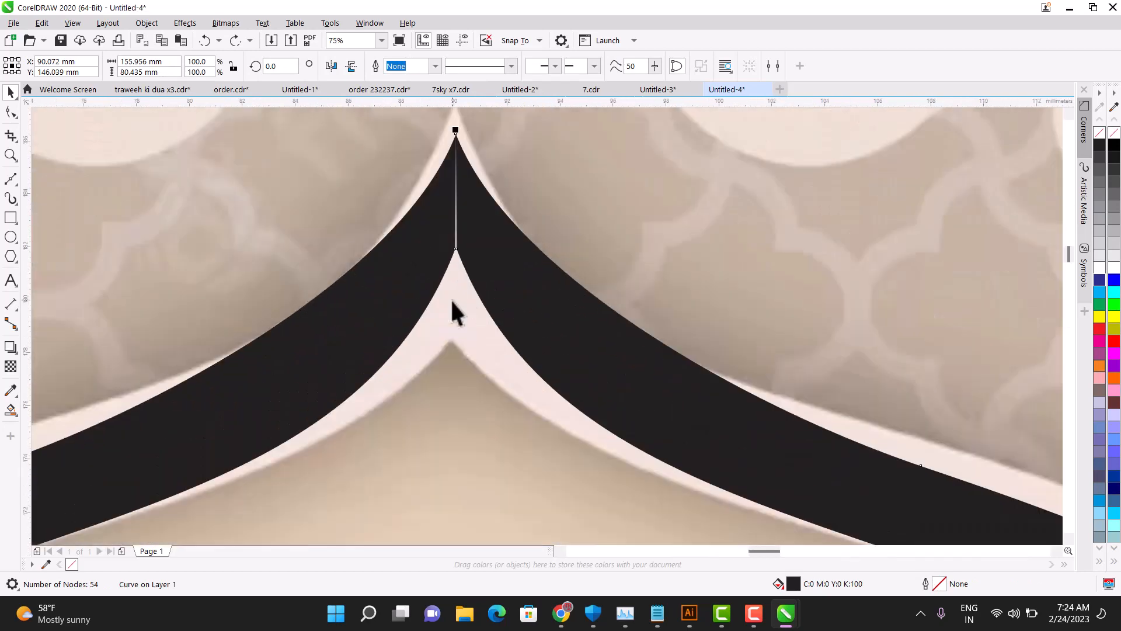
pyautogui.click(11, 112)
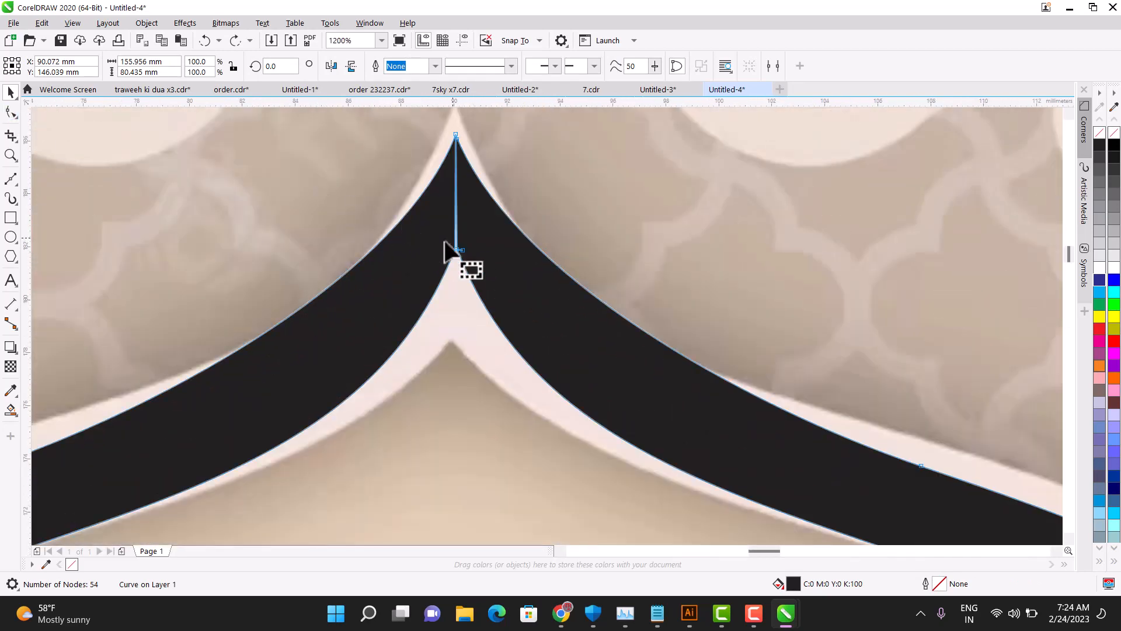
pyautogui.scroll(2, 458, 248)
pyautogui.scroll(3, 456, 238)
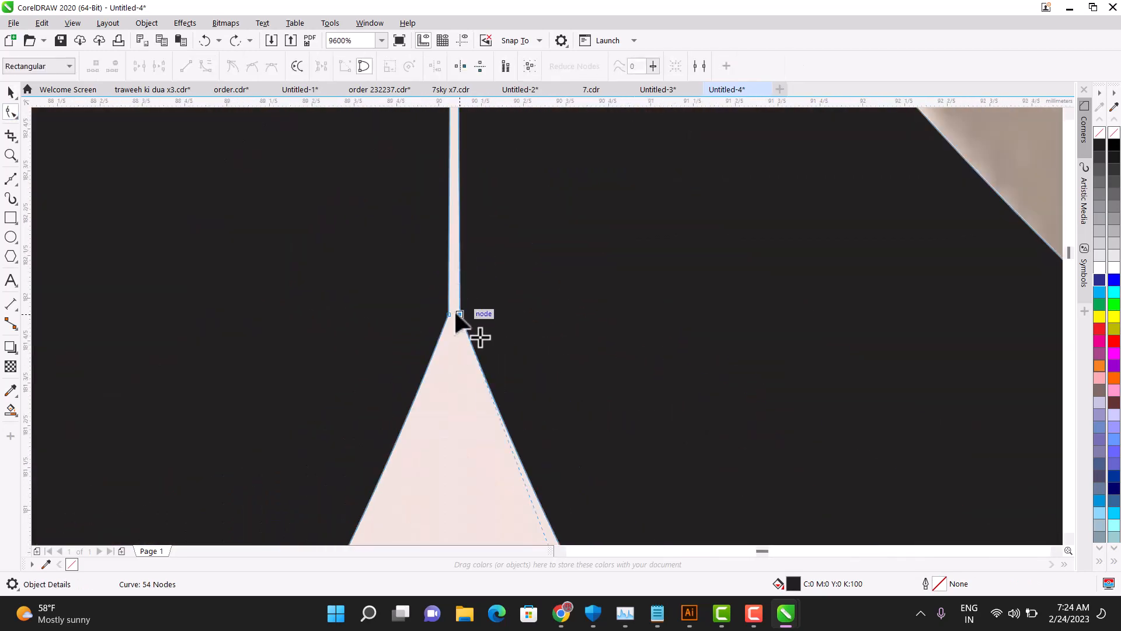
pyautogui.moveTo(457, 320)
pyautogui.mouseDown()
pyautogui.moveTo(448, 314)
pyautogui.moveTo(466, 323)
pyautogui.moveTo(446, 325)
pyautogui.mouseUp()
pyautogui.scroll(-2, 447, 315)
pyautogui.scroll(-2, 461, 310)
pyautogui.click(10, 92)
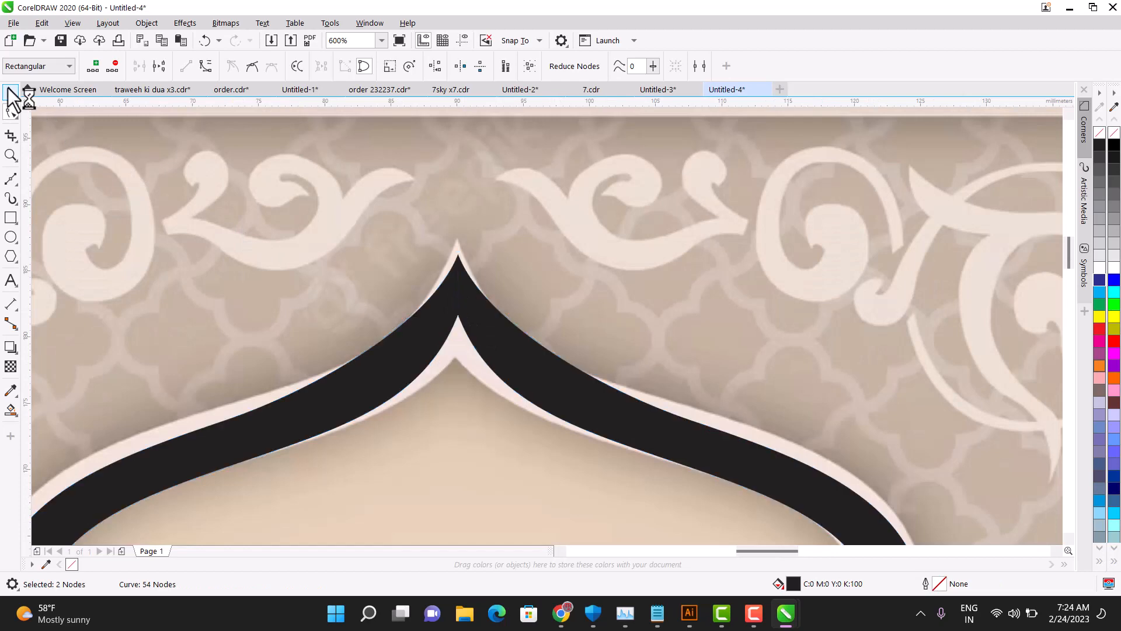
pyautogui.scroll(-3, 516, 311)
pyautogui.scroll(-2, 517, 310)
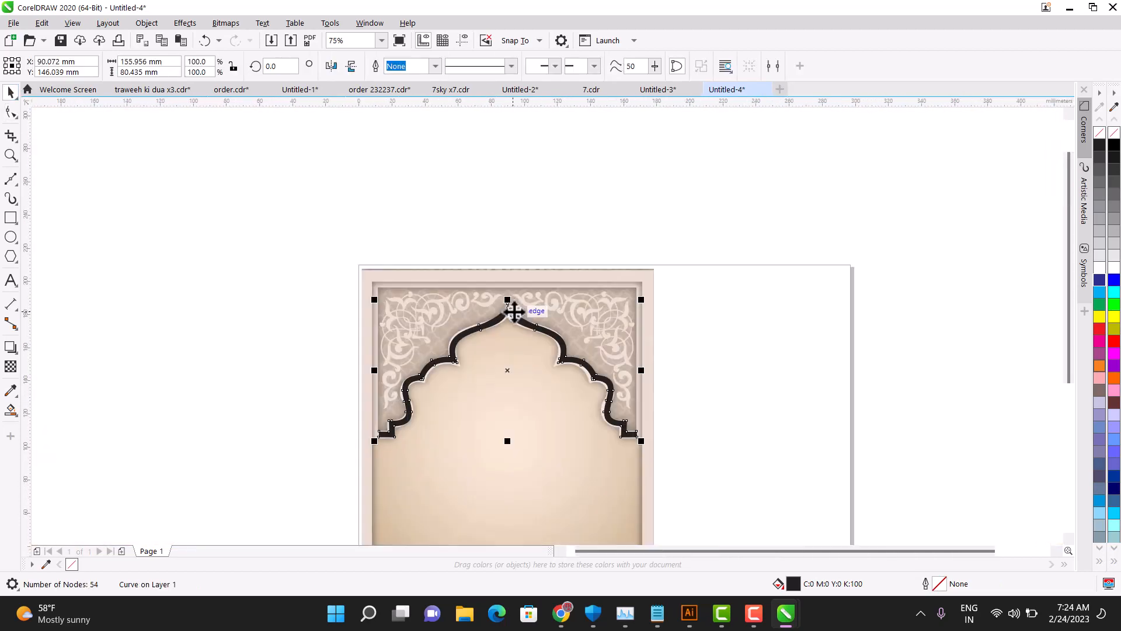
pyautogui.click(366, 246)
pyautogui.scroll(-1, 408, 317)
pyautogui.scroll(1, 396, 326)
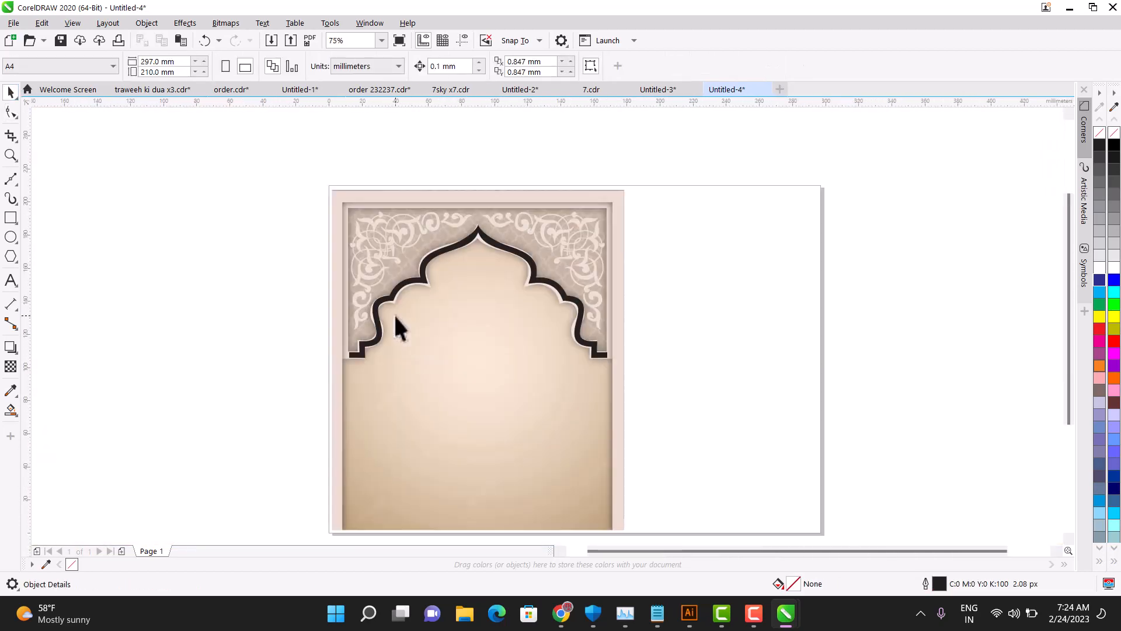
pyautogui.scroll(1, 352, 346)
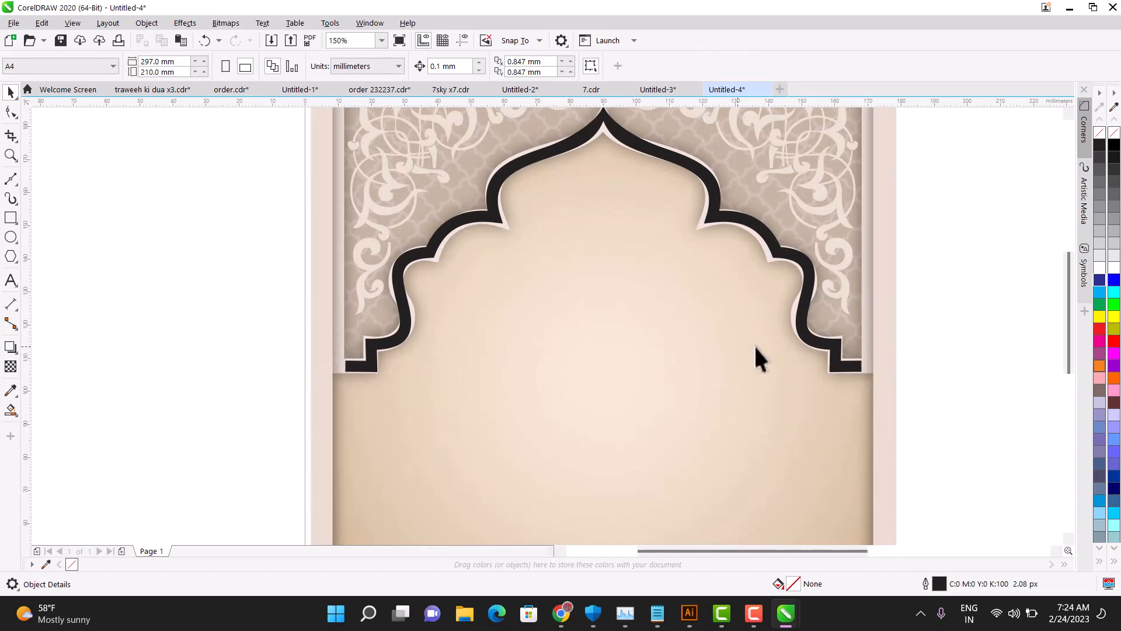
# Draw a rectangle about 157 mm wide and 88 mm high around the arch's ornamented area, down to the arch feet.
pyautogui.scroll(-2, 442, 338)
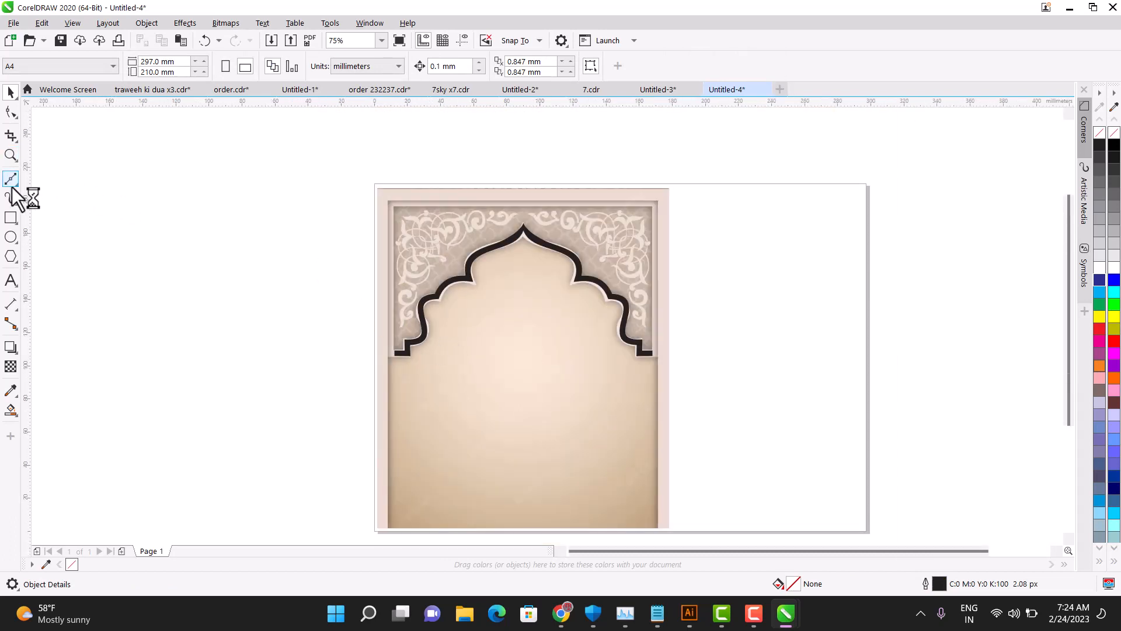
pyautogui.click(10, 217)
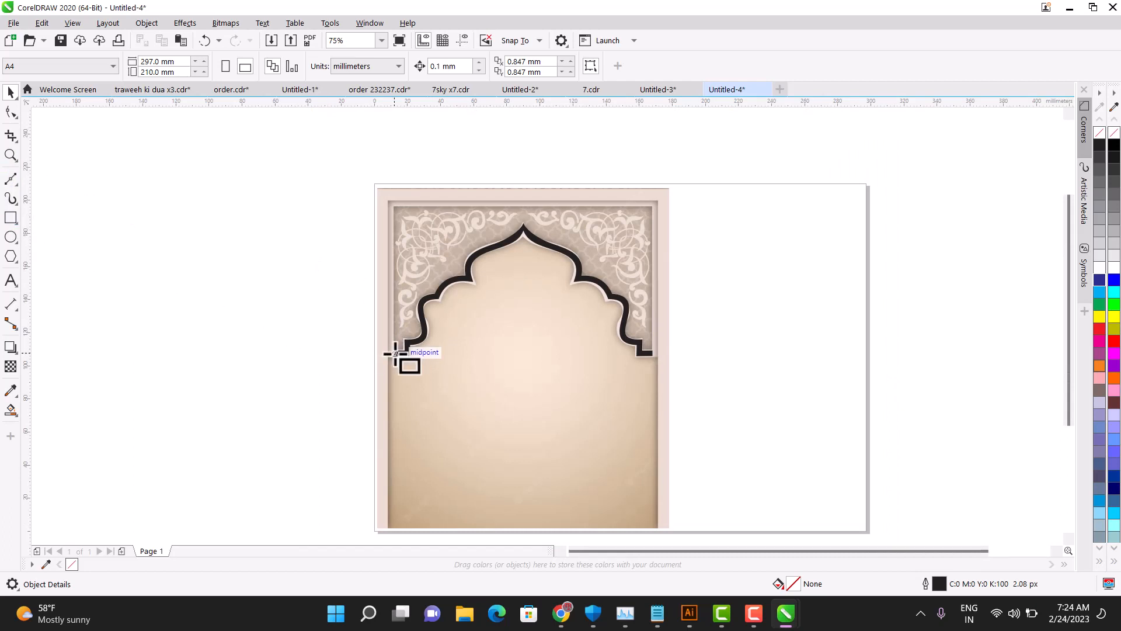
pyautogui.moveTo(405, 301); pyautogui.dragTo(653, 208)
pyautogui.scroll(2, 443, 208)
pyautogui.click(10, 93)
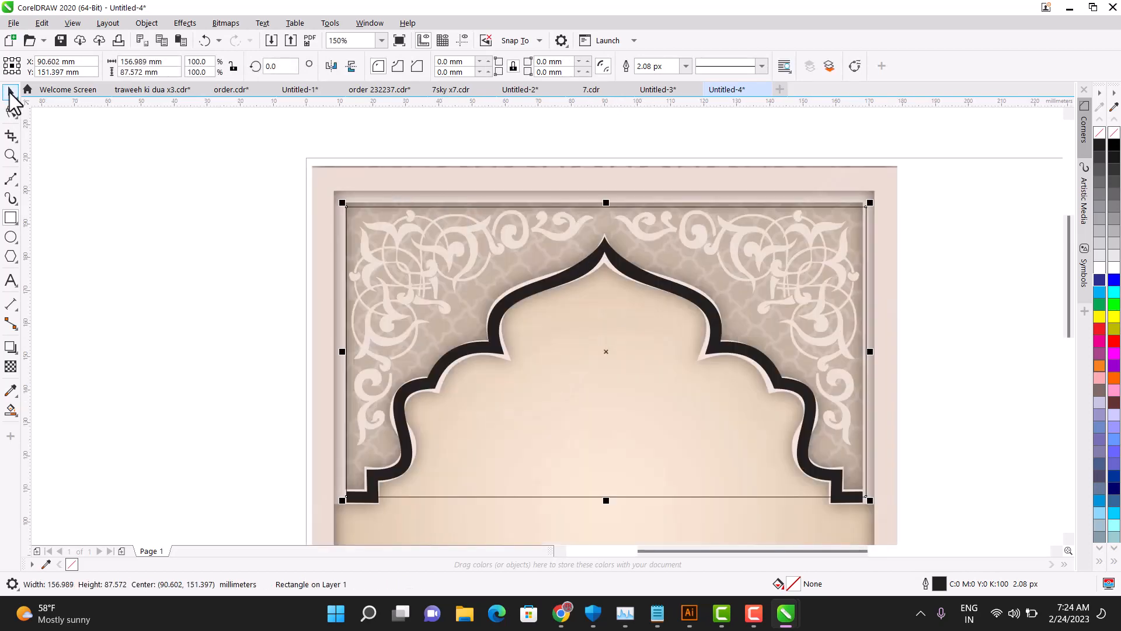
# Stretch the rectangle's top edge upward into the frame groove, making it about 91 mm high.
pyautogui.scroll(4, 601, 195)
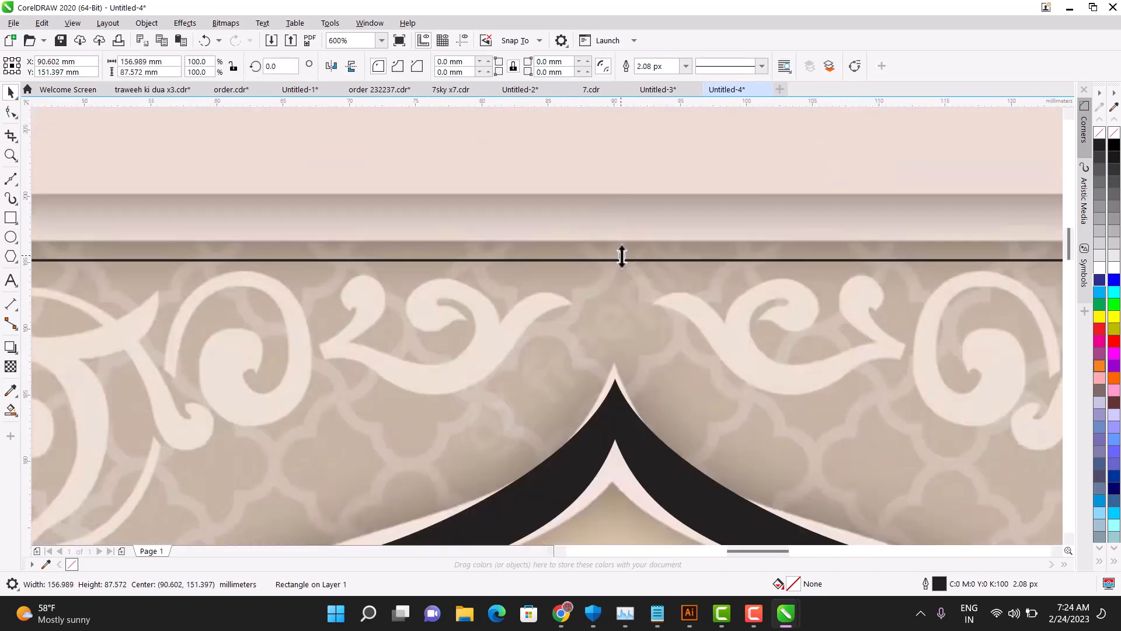
pyautogui.moveTo(621, 256); pyautogui.dragTo(621, 215)
pyautogui.scroll(-6, 621, 216)
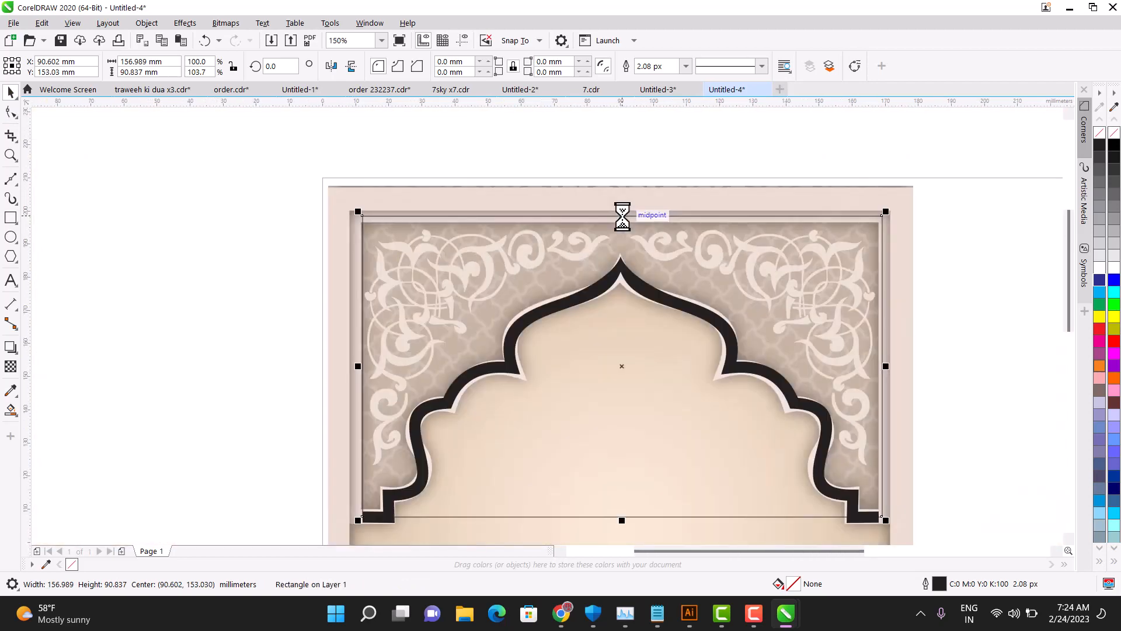
# Stretch the rectangle's left and right edges outward into the frame groove, making it about 160 mm wide.
pyautogui.scroll(4, 340, 365)
pyautogui.moveTo(377, 379); pyautogui.dragTo(362, 380)
pyautogui.scroll(-5, 362, 380)
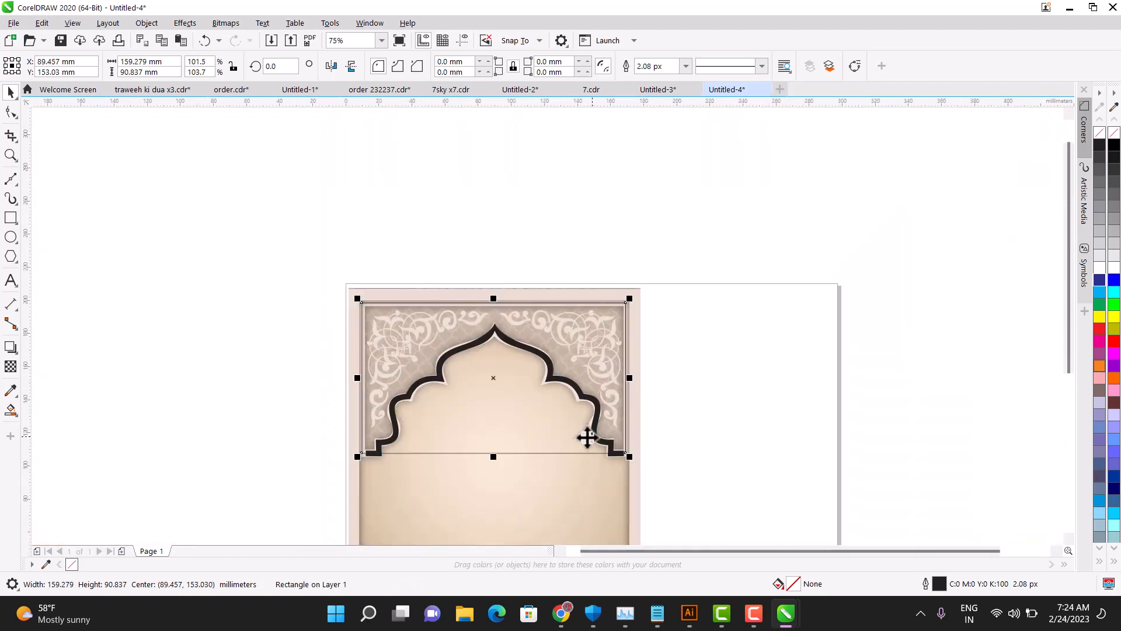
pyautogui.scroll(2, 637, 418)
pyautogui.scroll(5, 618, 341)
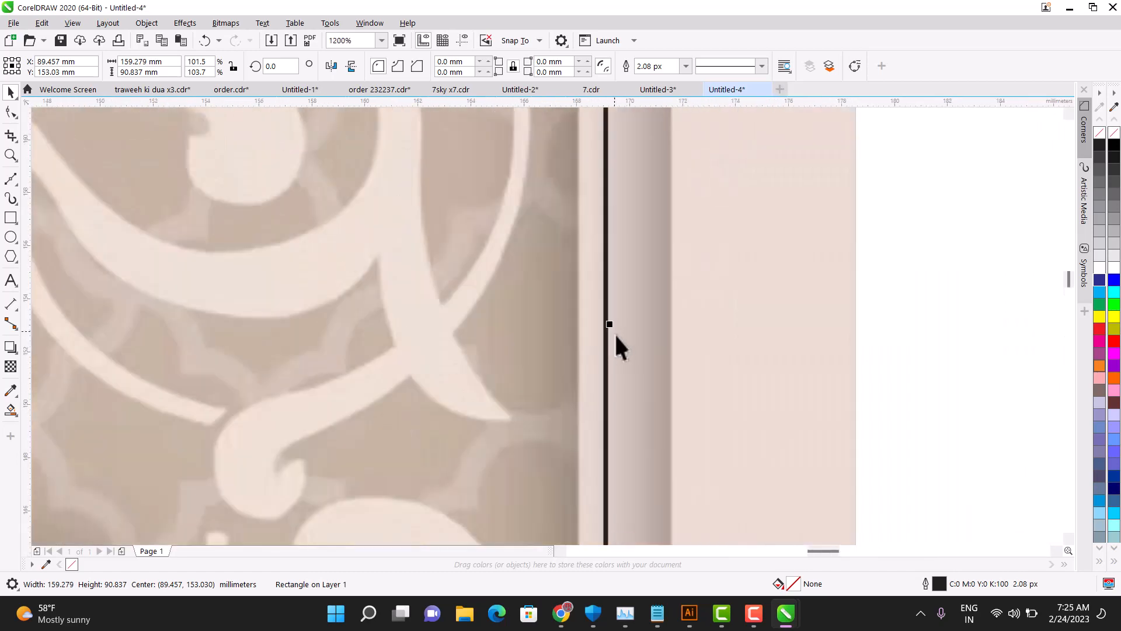
pyautogui.moveTo(611, 325); pyautogui.dragTo(633, 333)
pyautogui.scroll(-5, 584, 315)
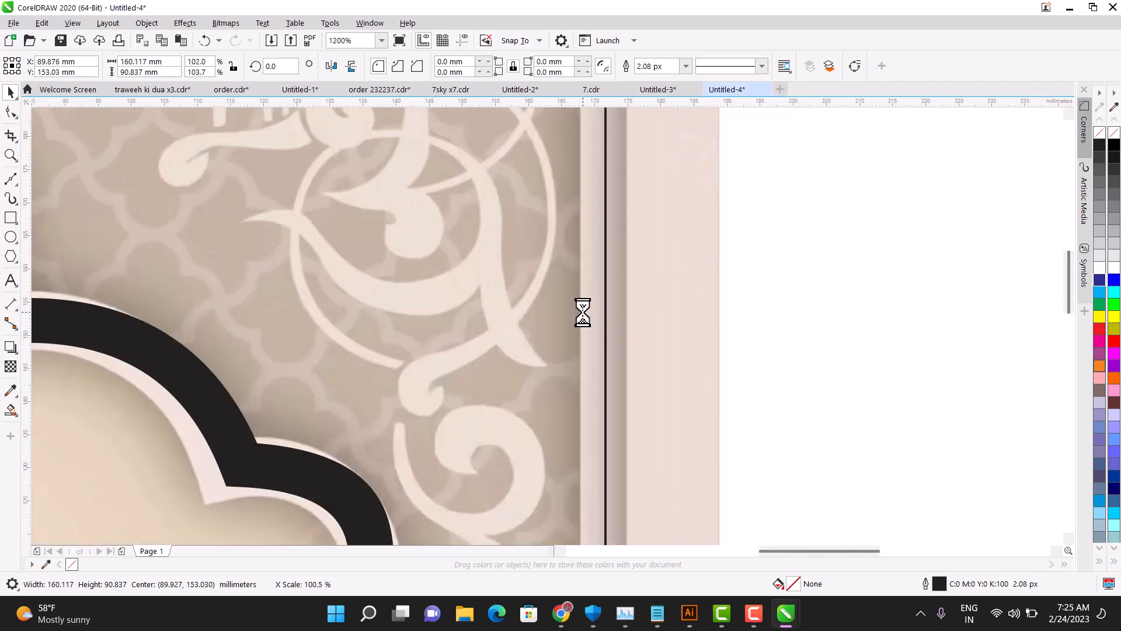
pyautogui.scroll(-2, 582, 314)
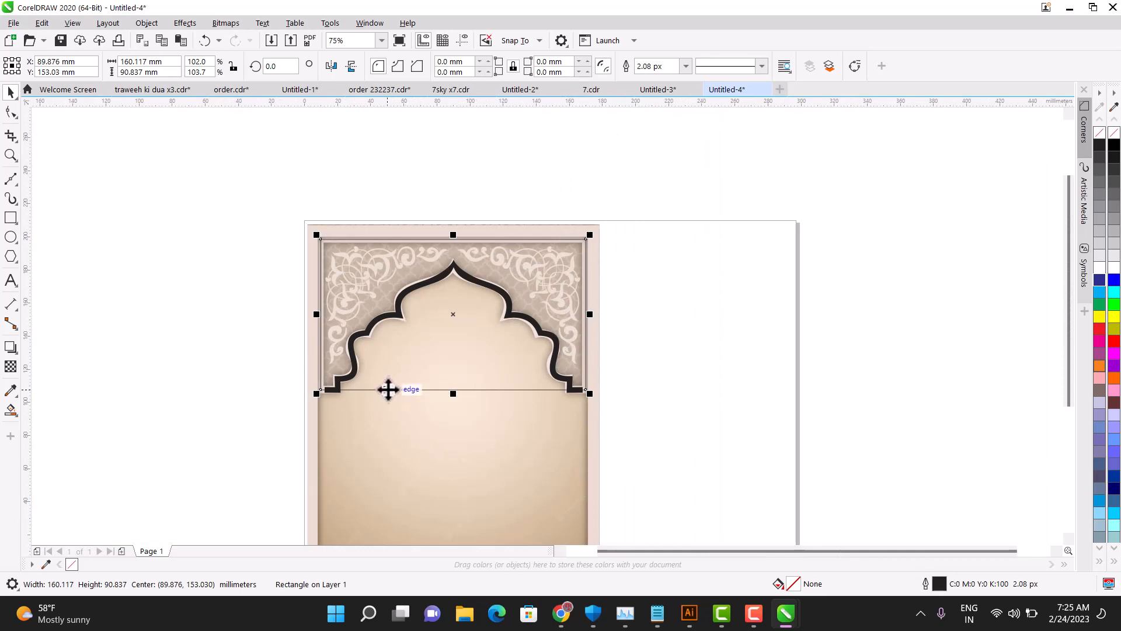
# Set the rectangle's outline width to 25 px.
pyautogui.scroll(2, 389, 390)
pyautogui.scroll(1, 388, 390)
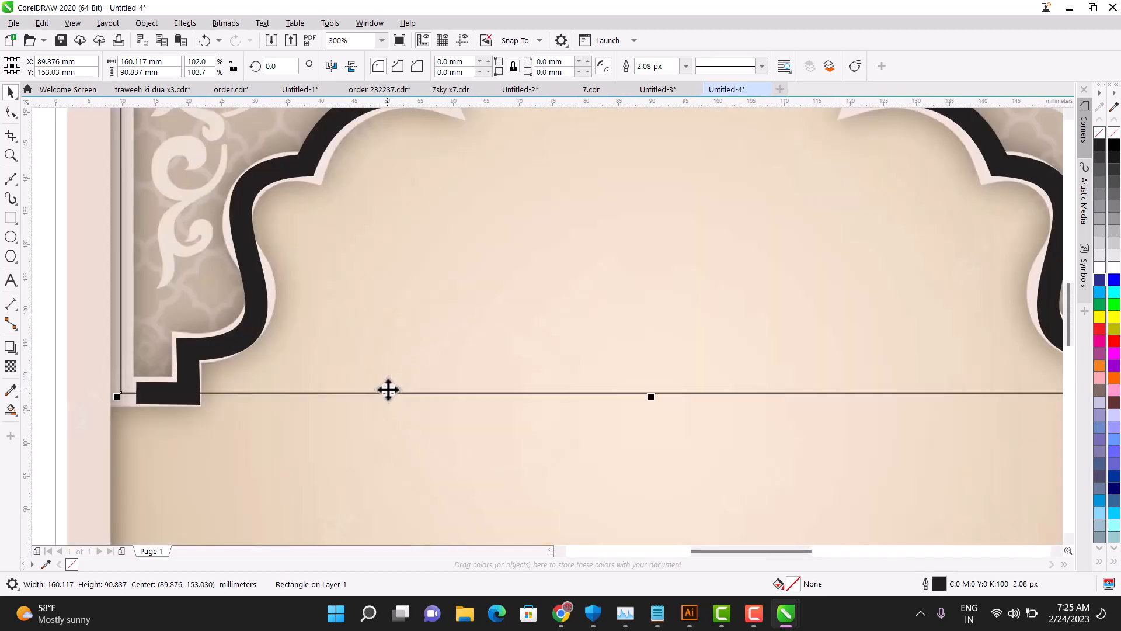
pyautogui.scroll(-1, 244, 402)
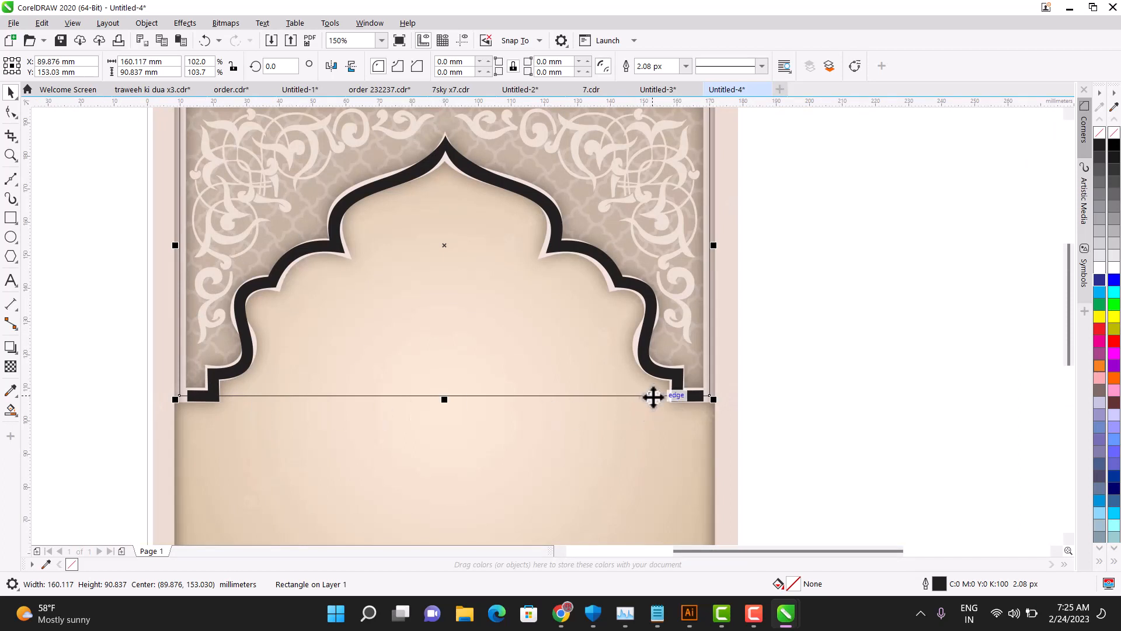
pyautogui.scroll(-1, 547, 394)
pyautogui.scroll(1, 460, 350)
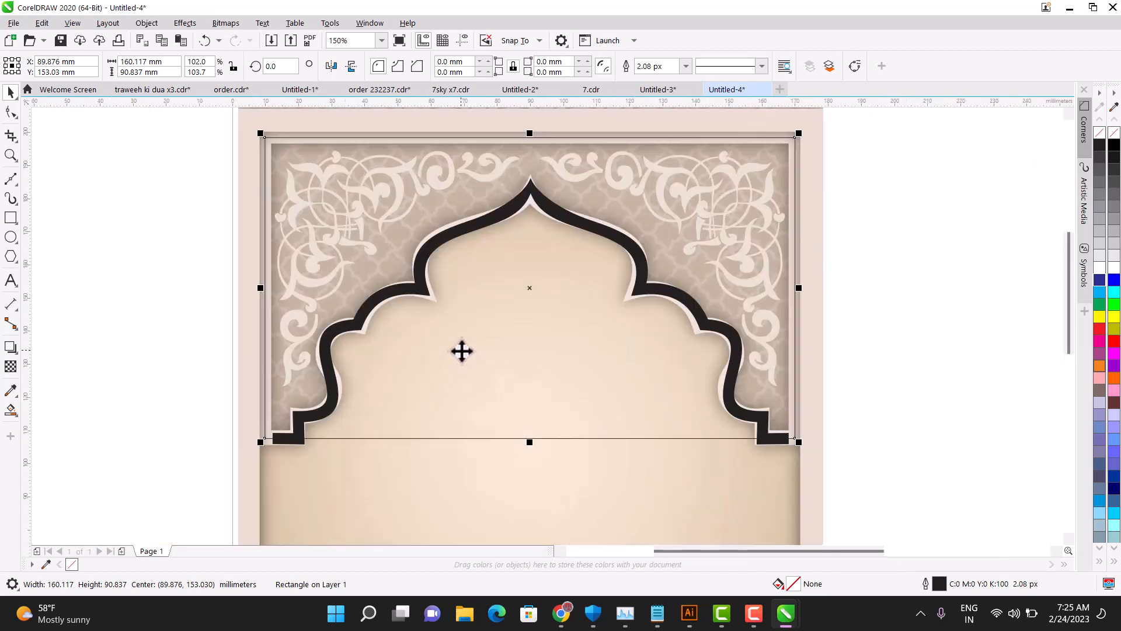
pyautogui.click(685, 66)
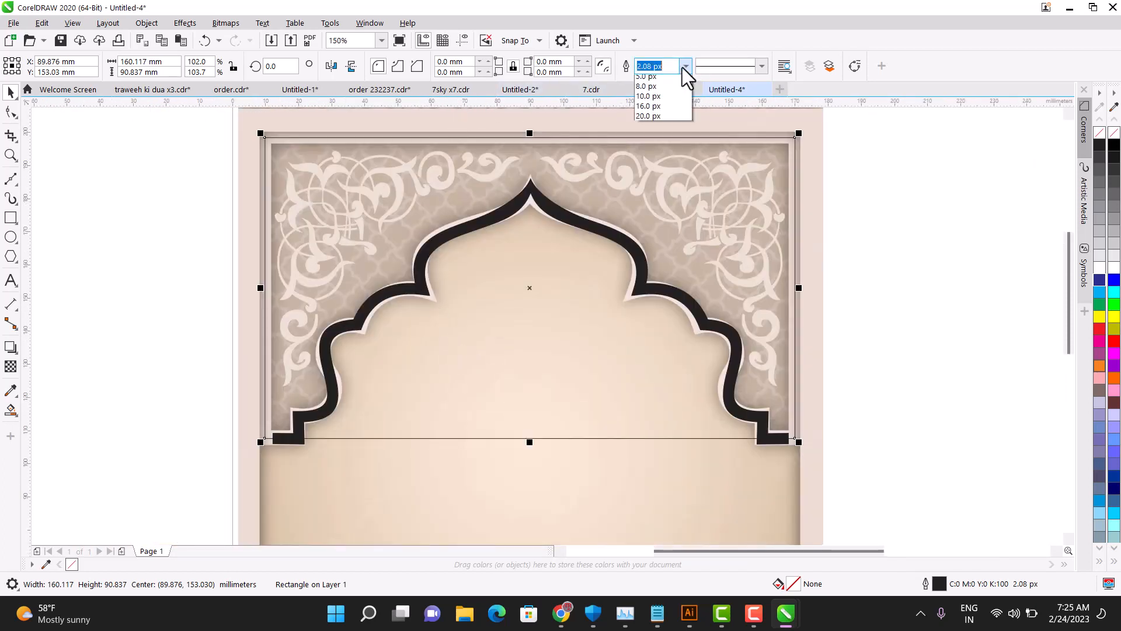
pyautogui.click(659, 190)
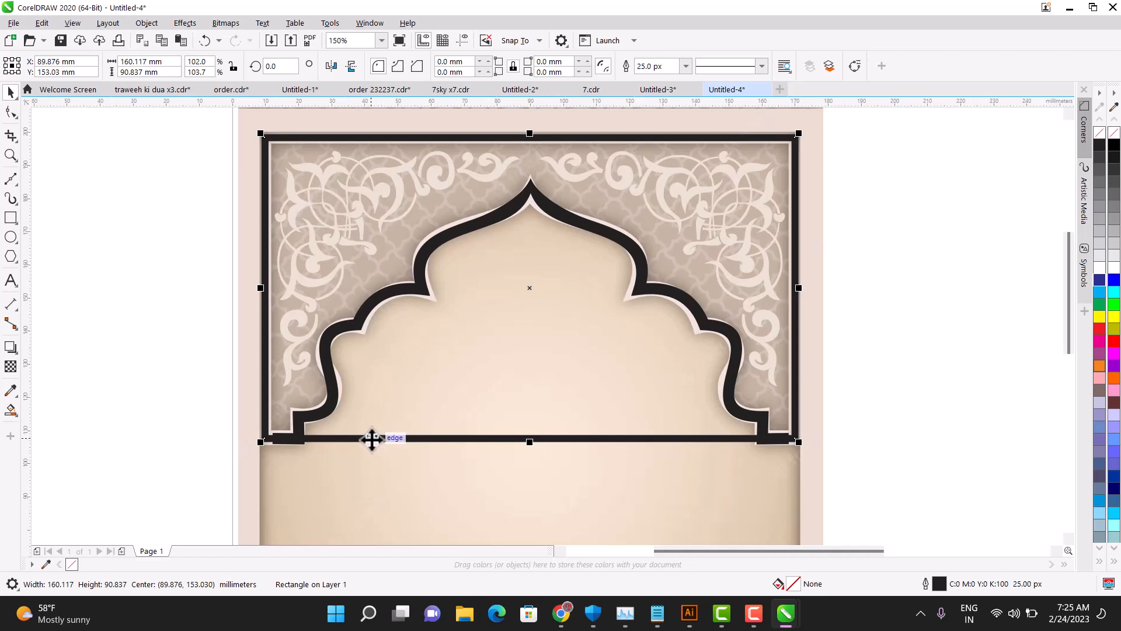
# Convert the rectangle to curves and break its bottom edge apart inside the arch's left foot.
pyautogui.hotkey('ctrl', 'q')
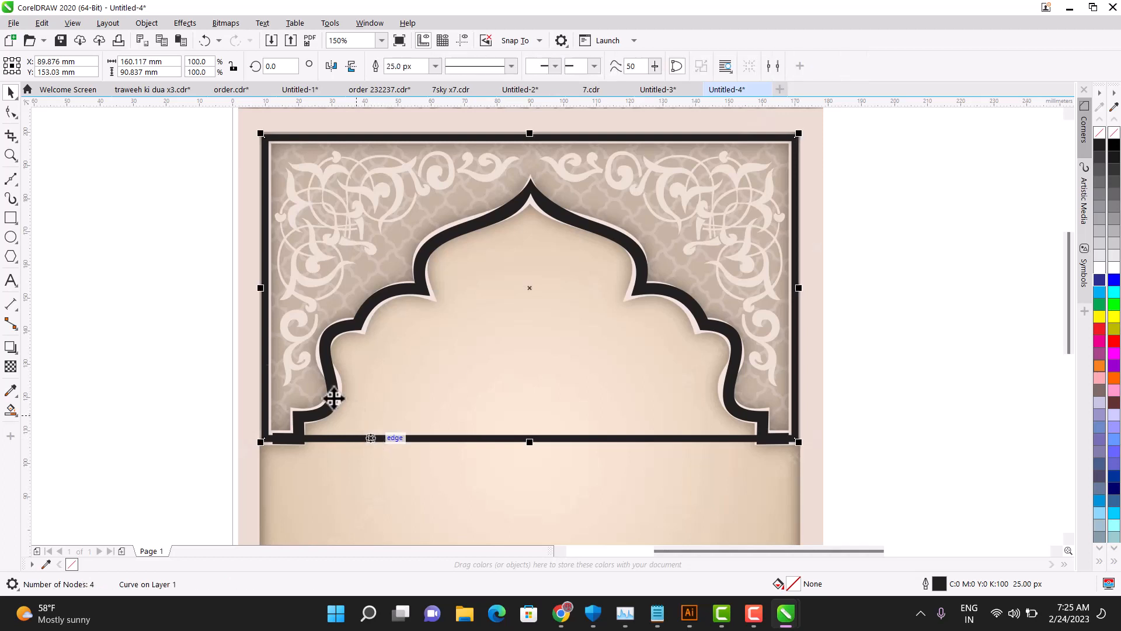
pyautogui.click(11, 112)
pyautogui.scroll(1, 282, 416)
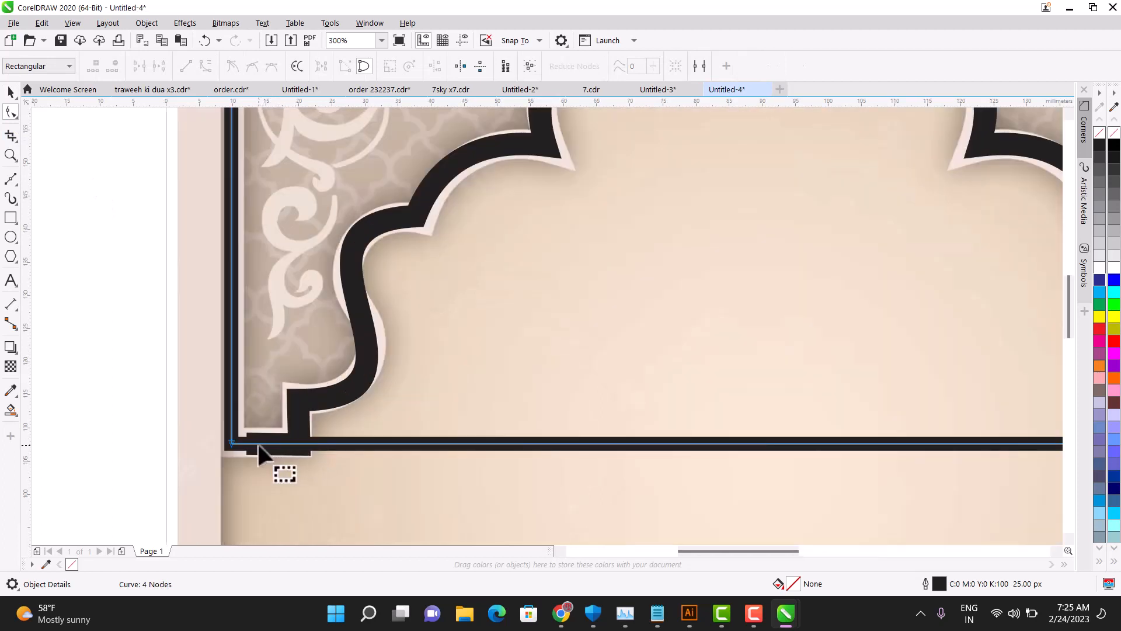
pyautogui.scroll(1, 254, 444)
pyautogui.click(238, 442)
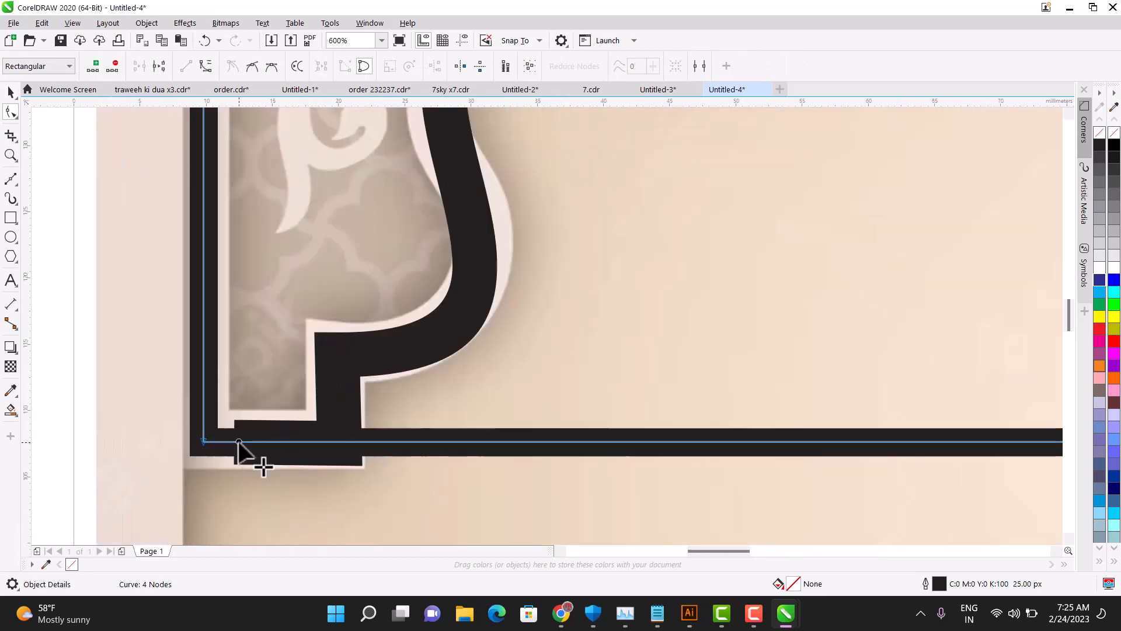
pyautogui.rightClick(238, 442)
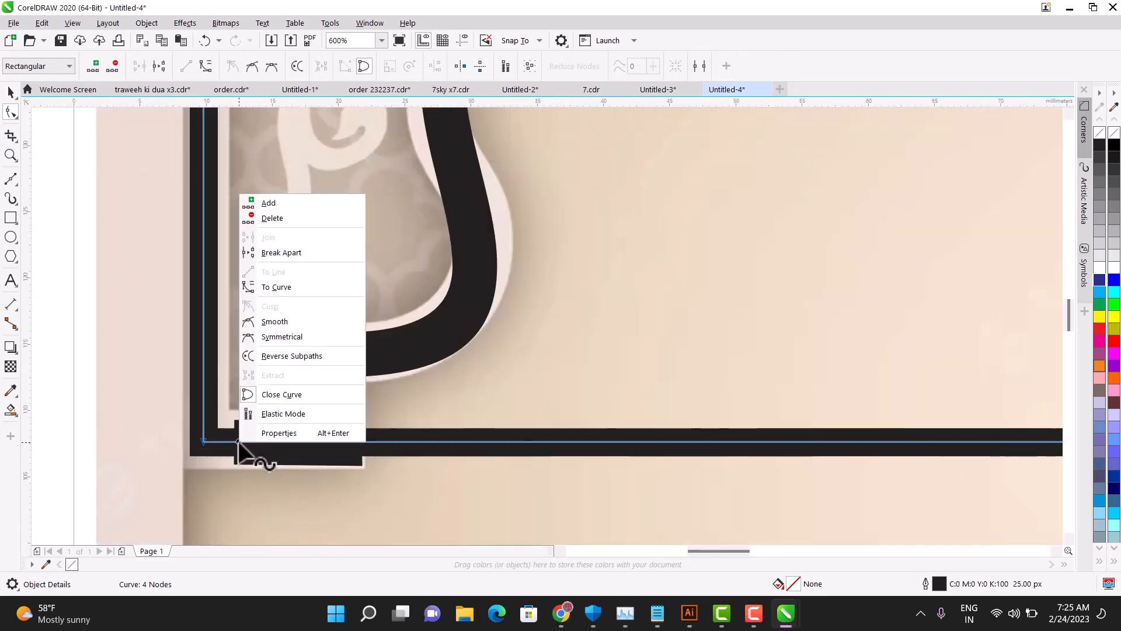
pyautogui.click(276, 254)
# Break the bottom edge apart inside the arch's right foot and delete the segment between the two feet.
pyautogui.scroll(-2, 245, 391)
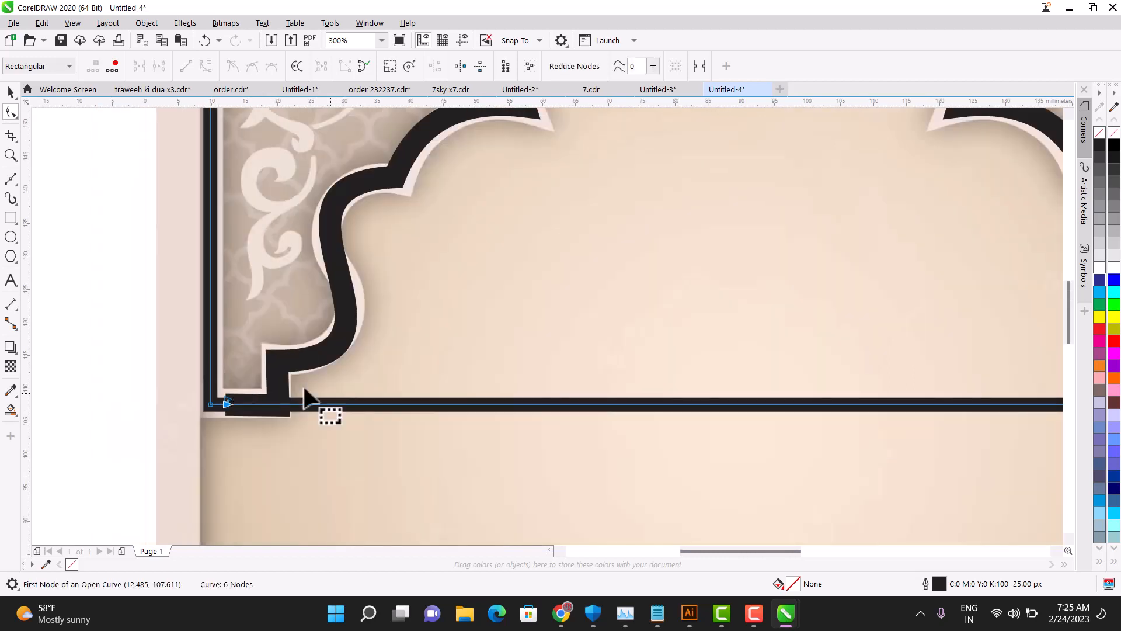
pyautogui.scroll(1, 764, 406)
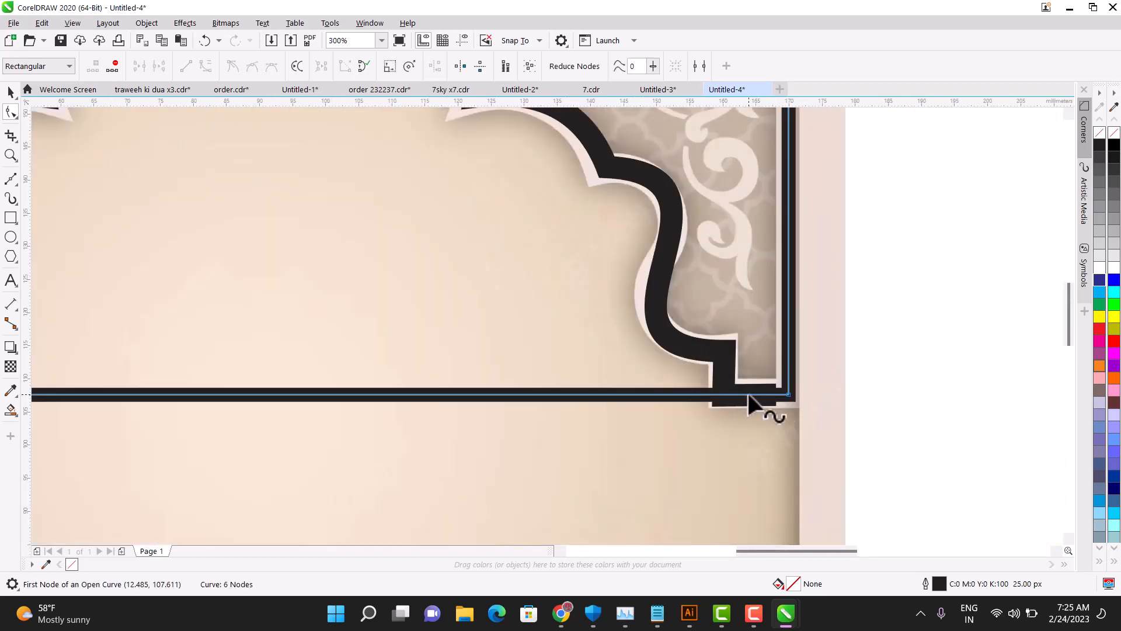
pyautogui.rightClick(748, 395)
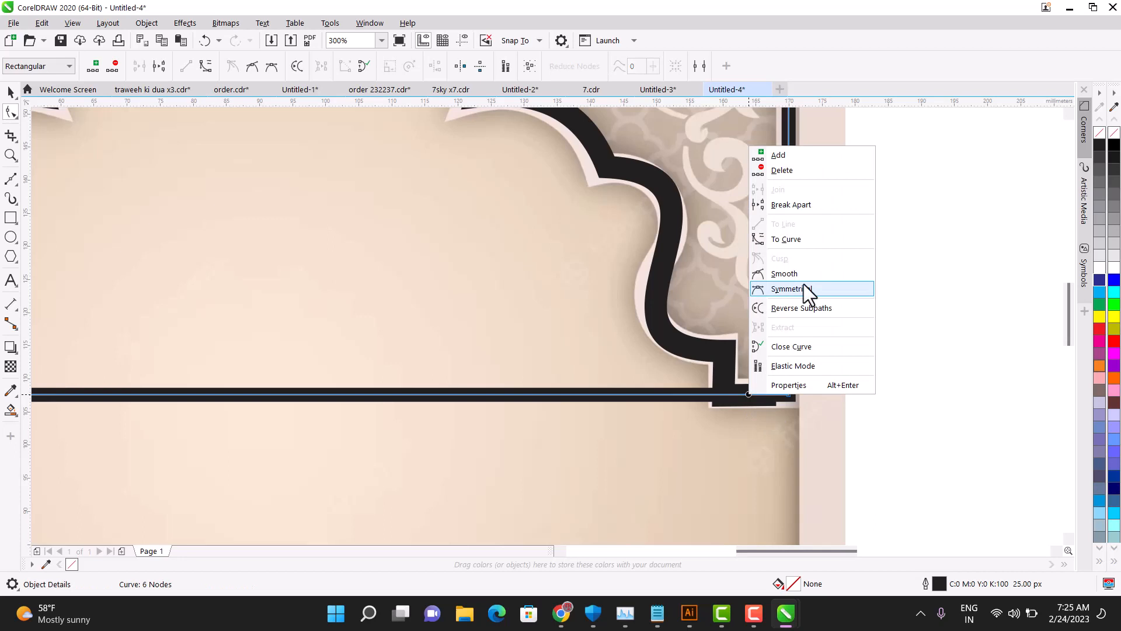
pyautogui.click(804, 213)
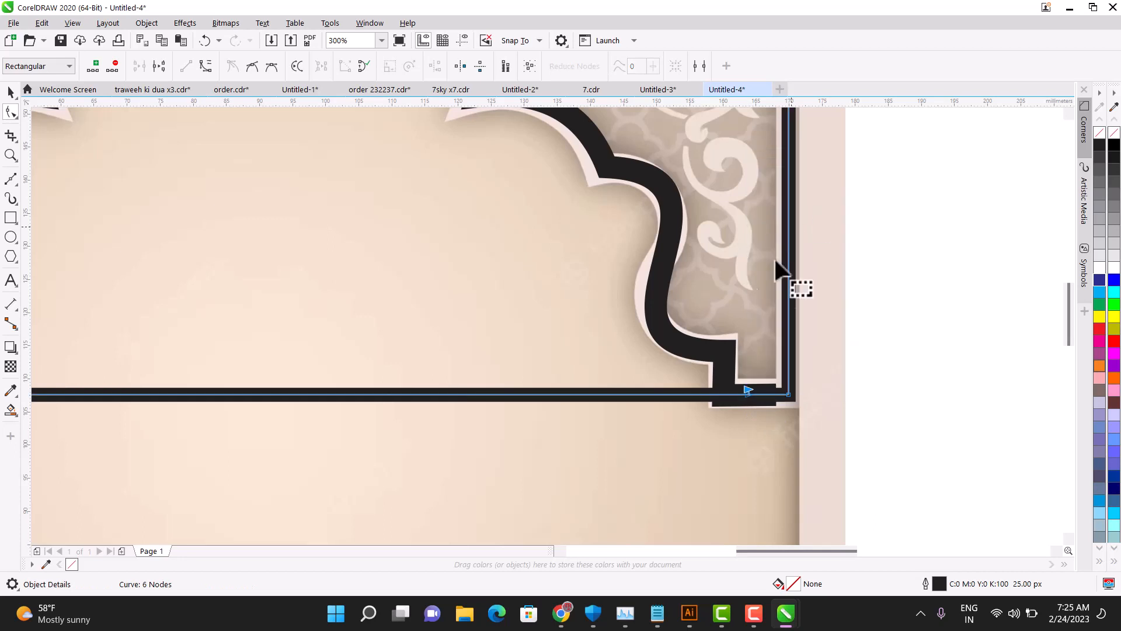
pyautogui.click(622, 393)
pyautogui.press('Delete')
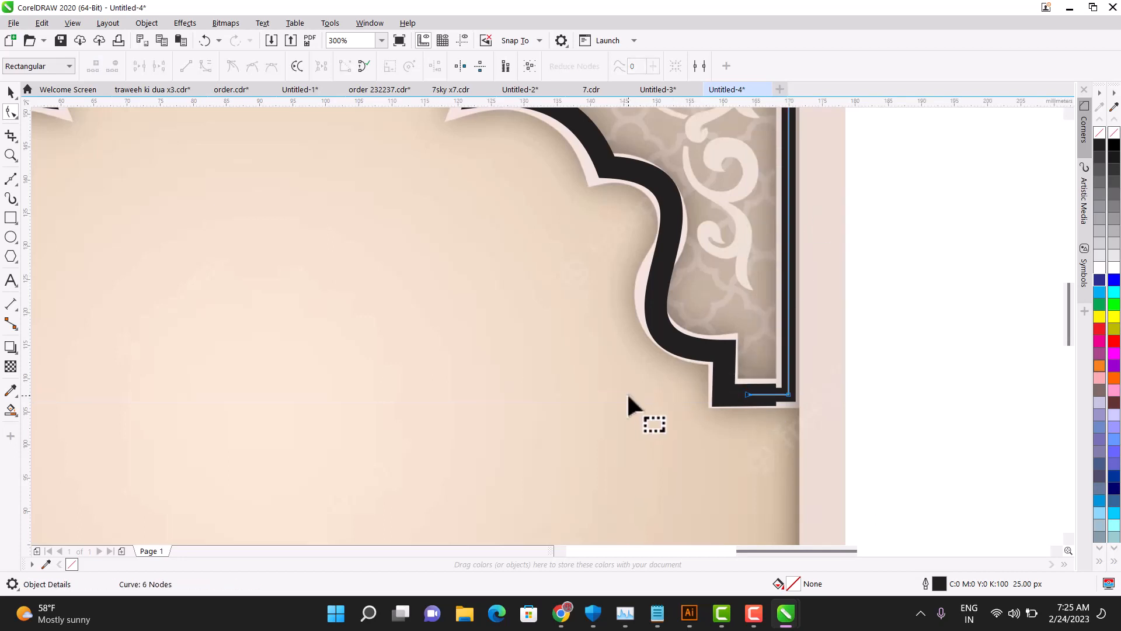
# Set the open frame's outline width to 40 px to match the thickness of the arch feet.
pyautogui.scroll(-2, 625, 395)
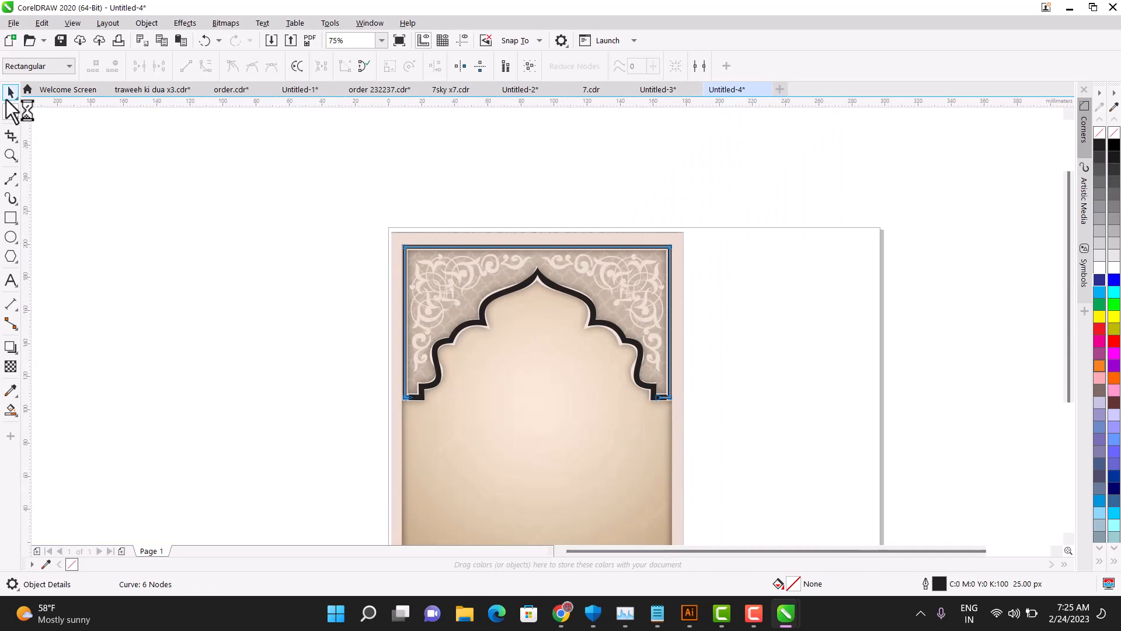
pyautogui.click(7, 97)
pyautogui.scroll(2, 430, 370)
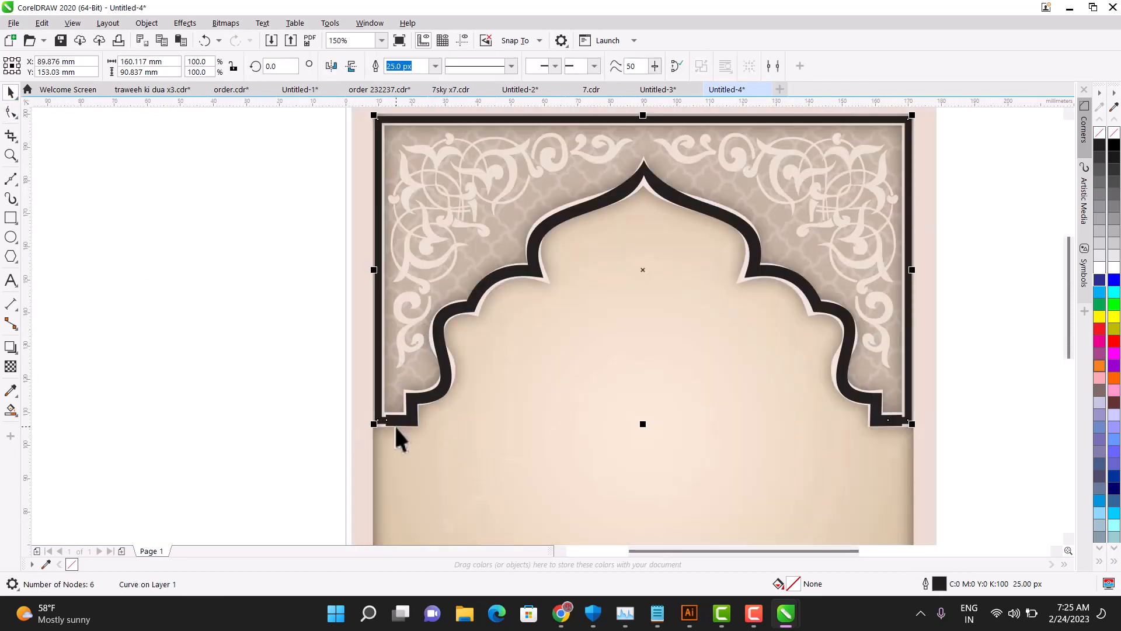
pyautogui.scroll(1, 388, 437)
pyautogui.scroll(2, 387, 435)
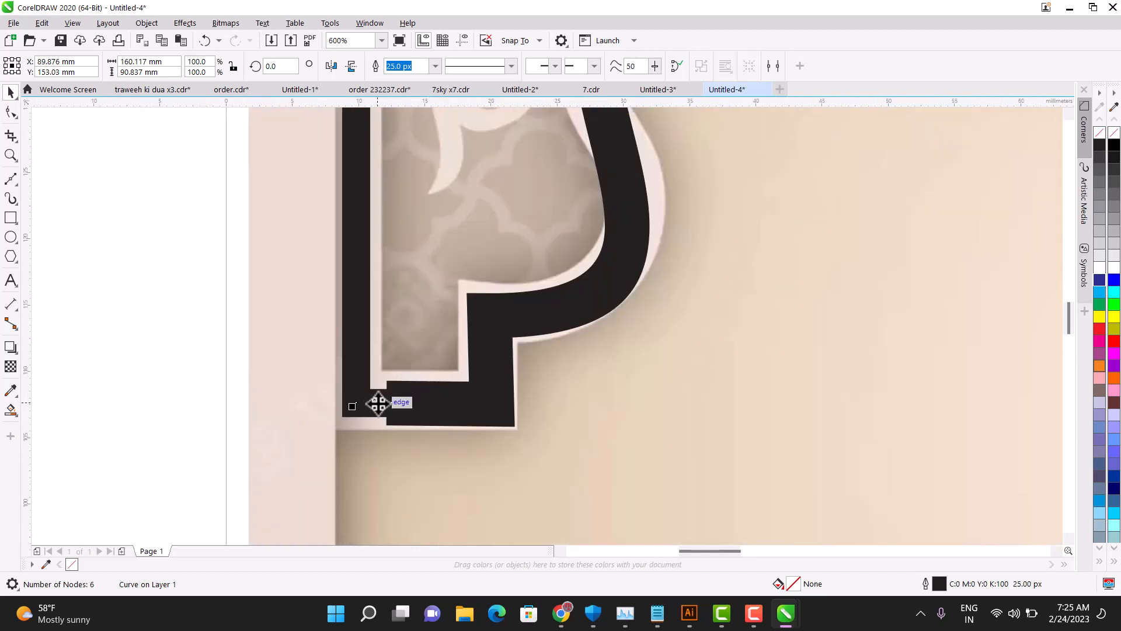
pyautogui.scroll(1, 429, 397)
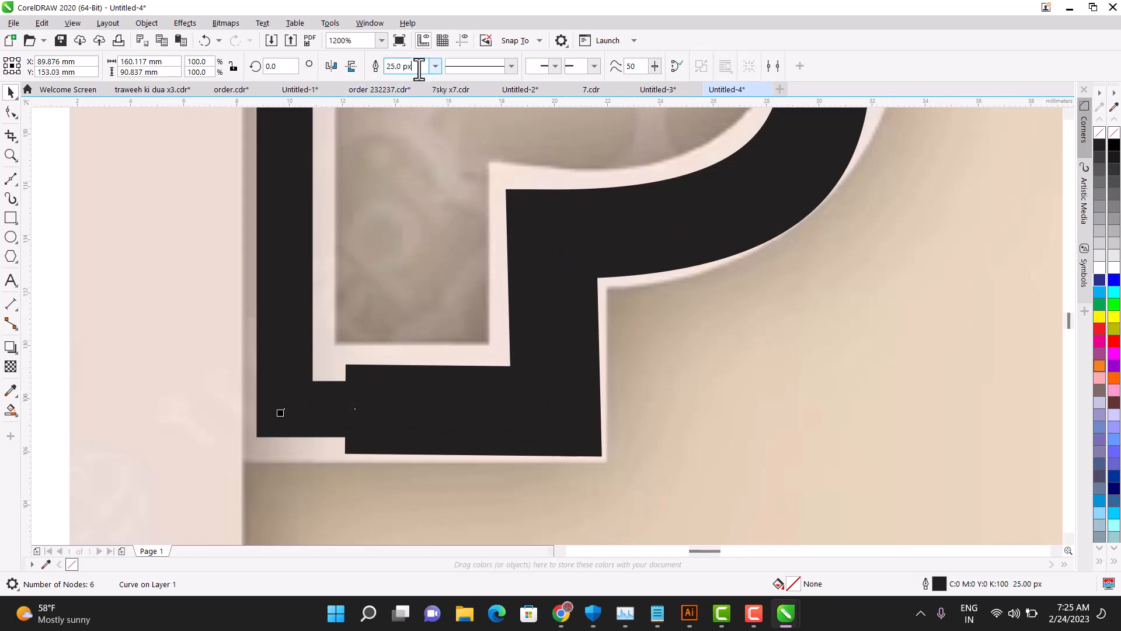
pyautogui.press('Return')
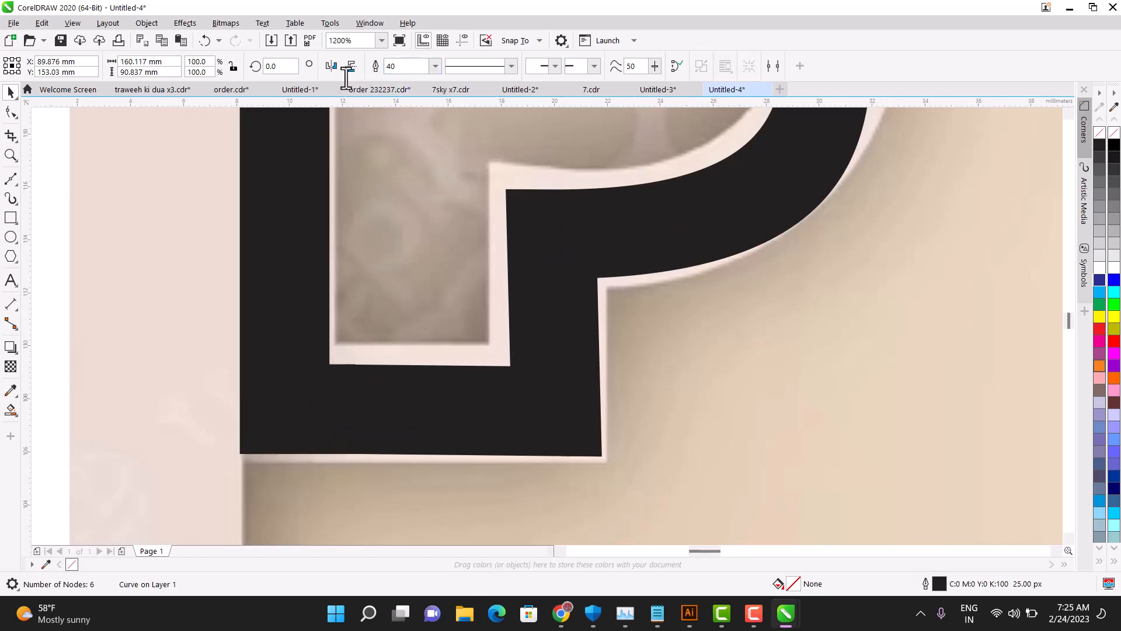
# Convert the frame's outline to a filled object.
pyautogui.scroll(-3, 363, 381)
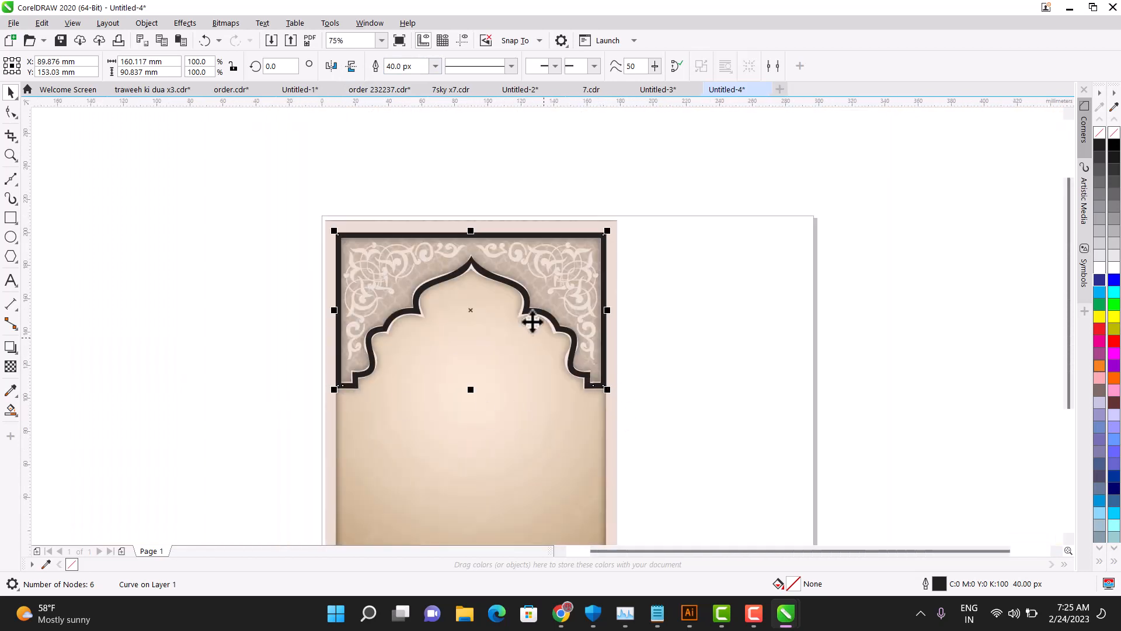
pyautogui.scroll(1, 350, 370)
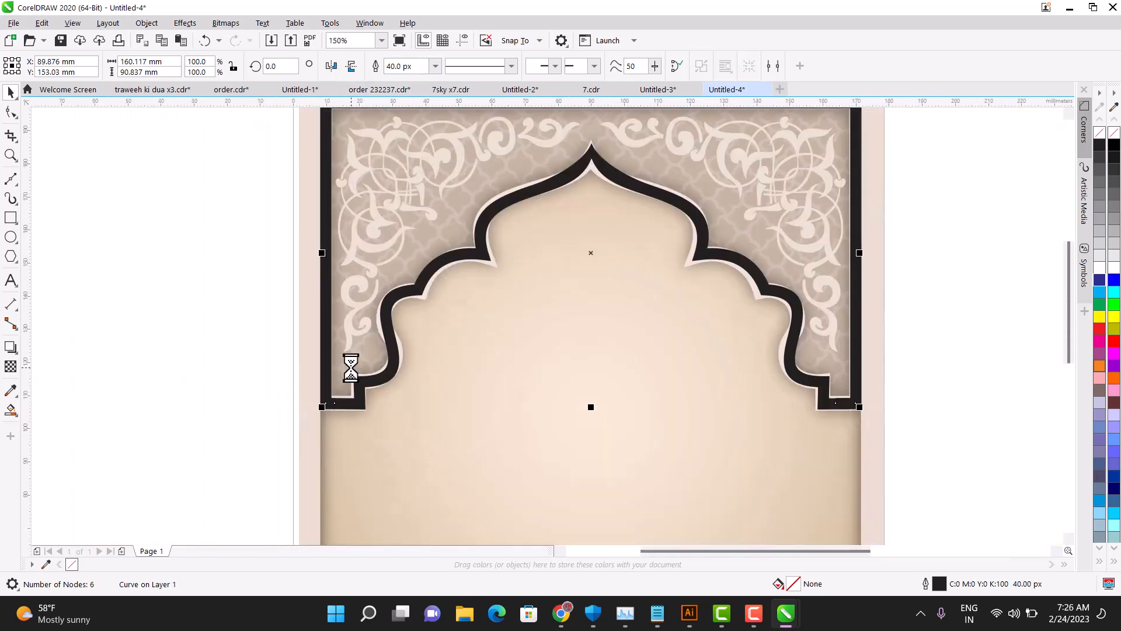
pyautogui.hotkey('ctrl', 'shift', 'q')
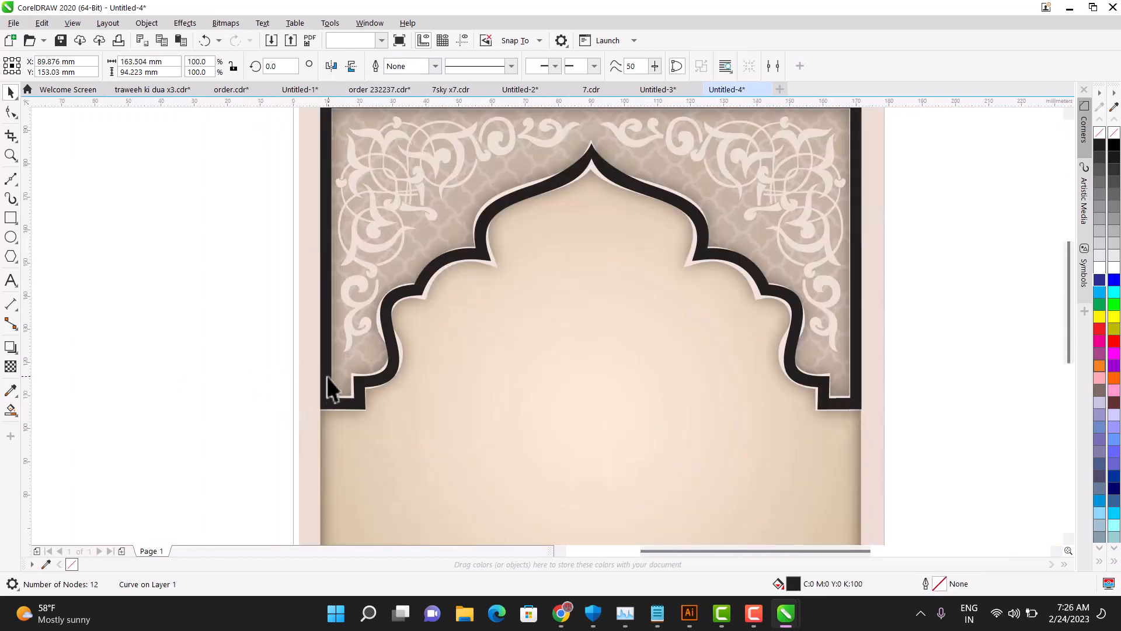
# Try a red fill on the converted frame, undo it and deselect the frame.
pyautogui.click(327, 369)
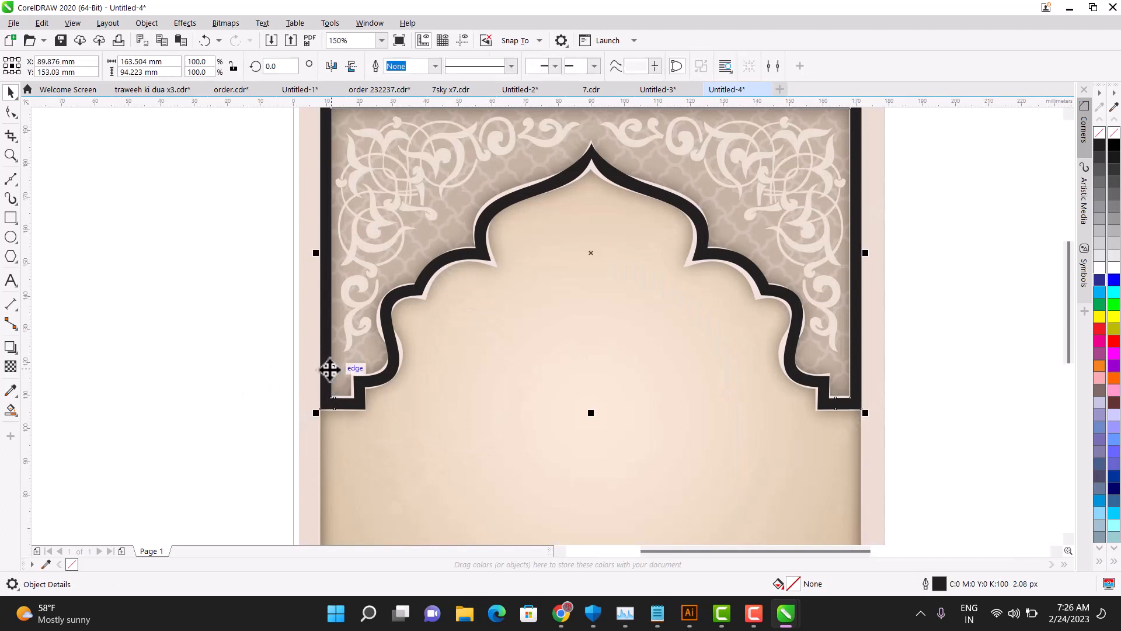
pyautogui.click(1114, 343)
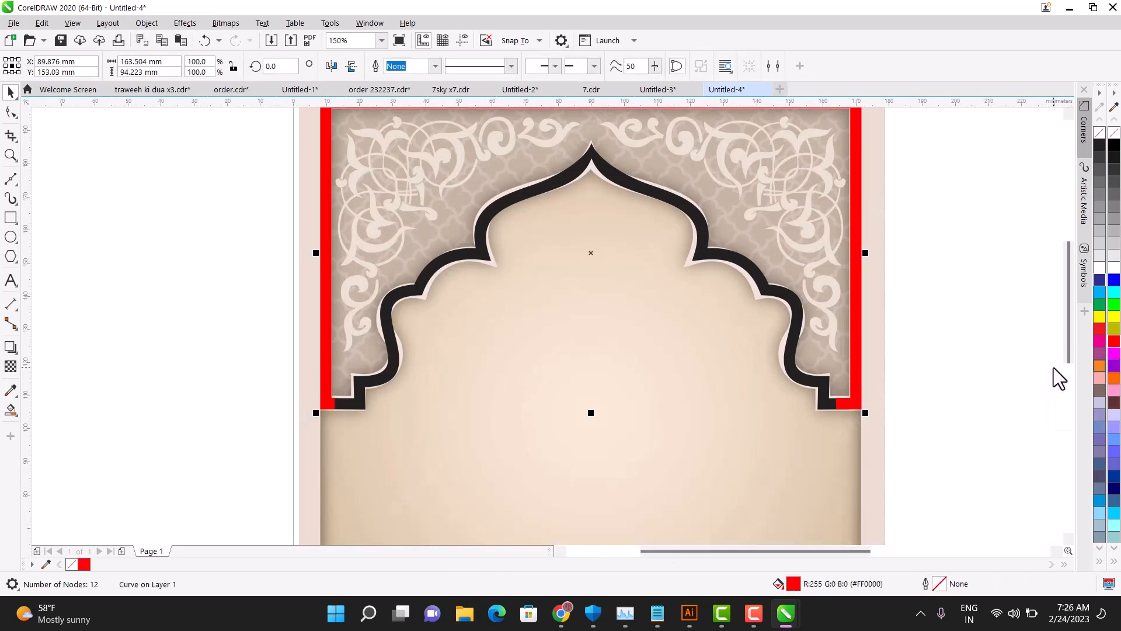
pyautogui.hotkey('ctrl', 'z')
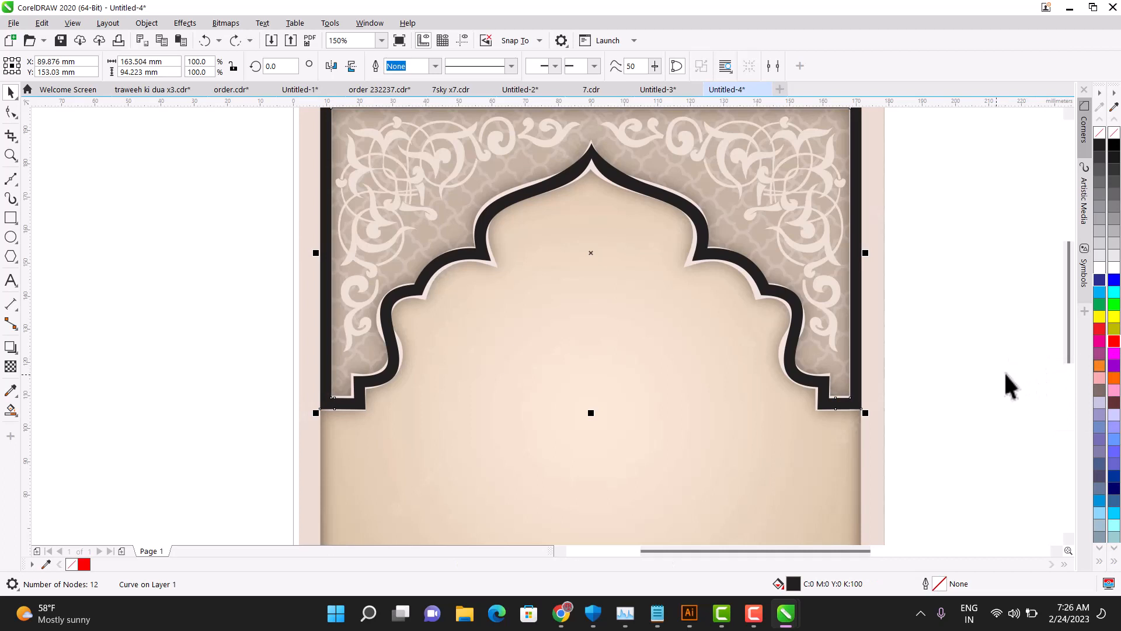
pyautogui.click(939, 403)
pyautogui.scroll(-2, 689, 374)
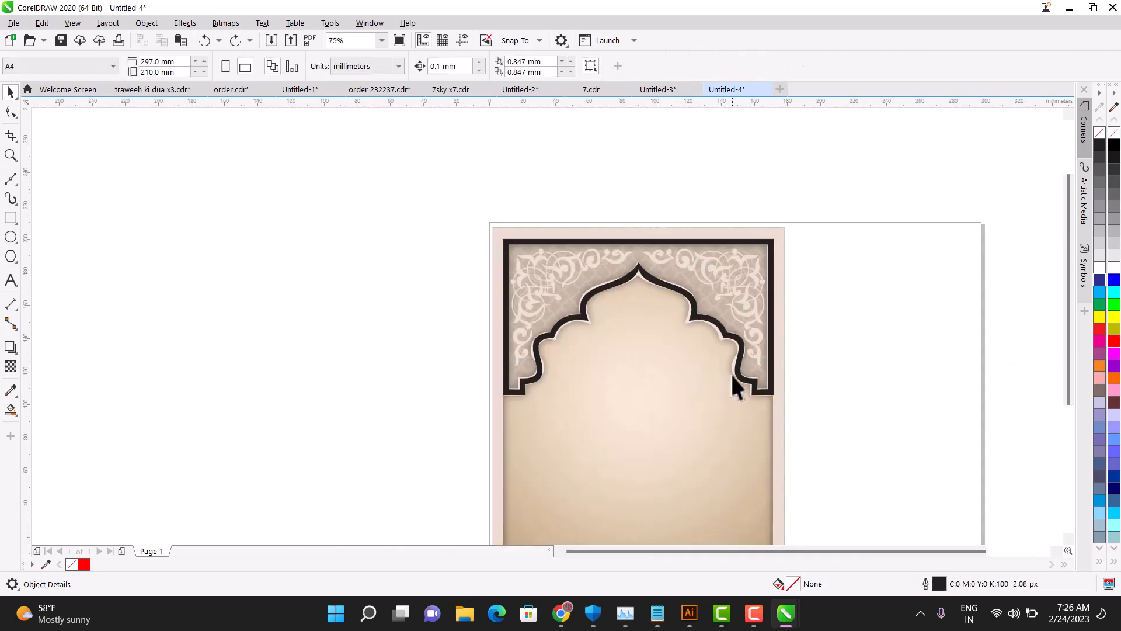
# Draw a rectangle about 170 mm wide around the arch and its frame, and extend it to about 203 mm tall over the reference image.
pyautogui.scroll(2, 738, 374)
pyautogui.scroll(-2, 469, 343)
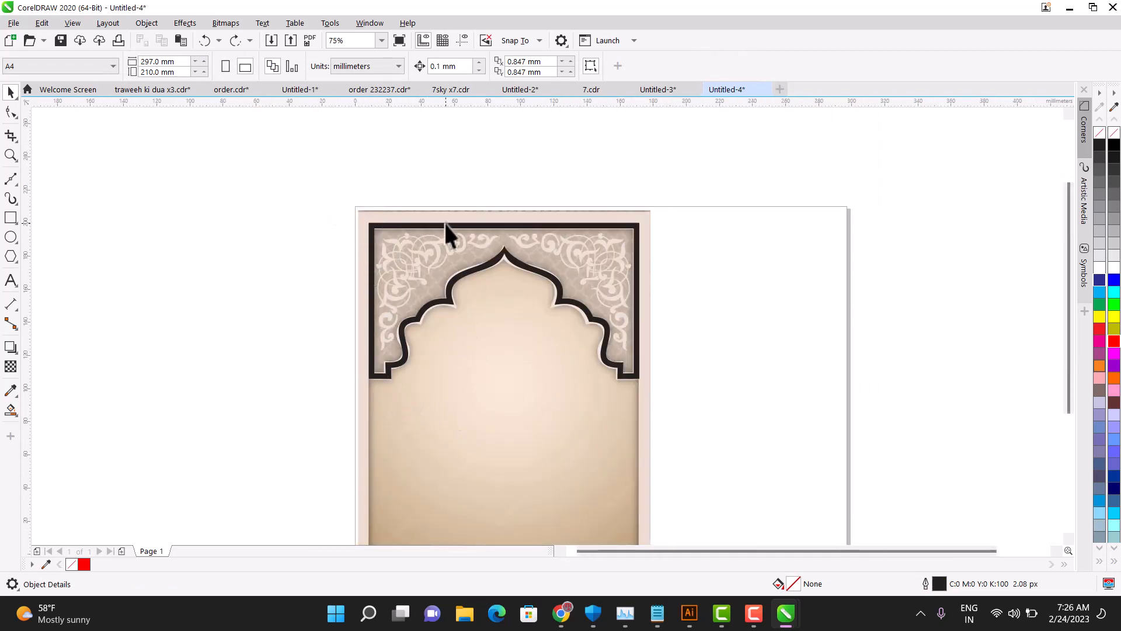
pyautogui.scroll(-1, 445, 233)
pyautogui.click(11, 217)
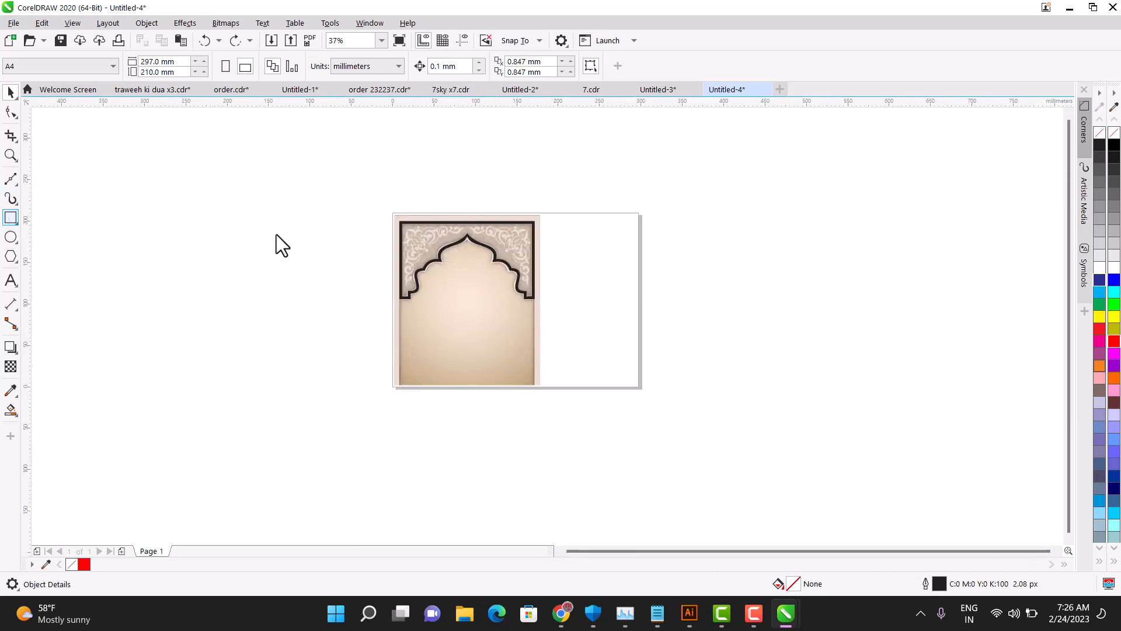
pyautogui.scroll(1, 397, 222)
pyautogui.moveTo(386, 210); pyautogui.dragTo(669, 429)
pyautogui.scroll(-1, 408, 309)
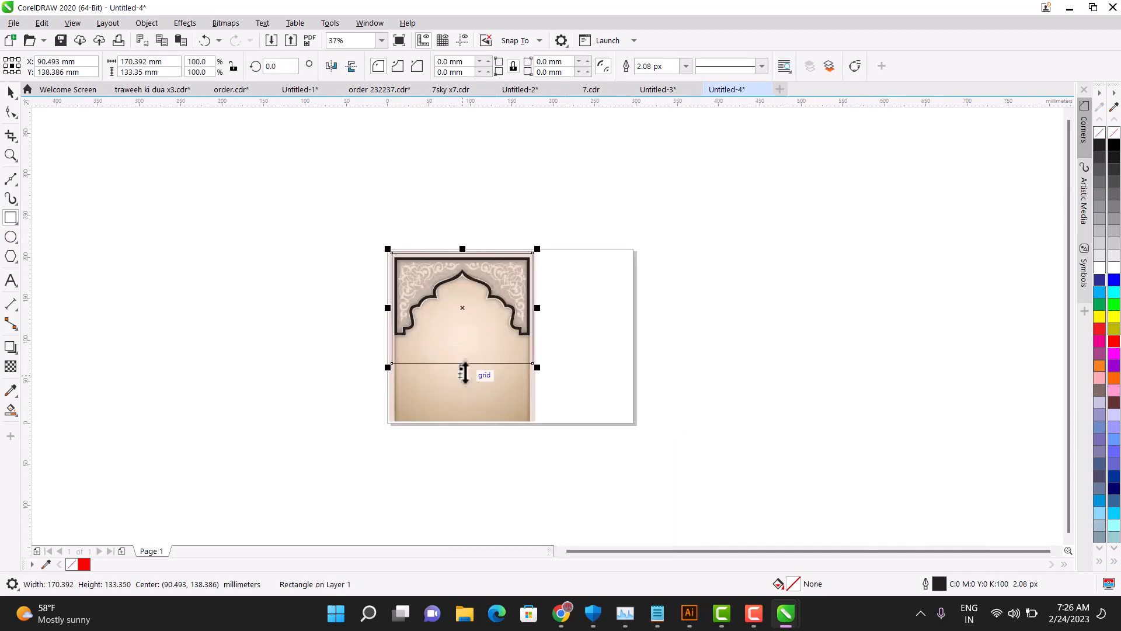
pyautogui.moveTo(463, 363); pyautogui.dragTo(464, 427)
# Widen the rectangle slightly at its left edge and lower its top edge, making it about 171 by 202 mm.
pyautogui.scroll(3, 394, 350)
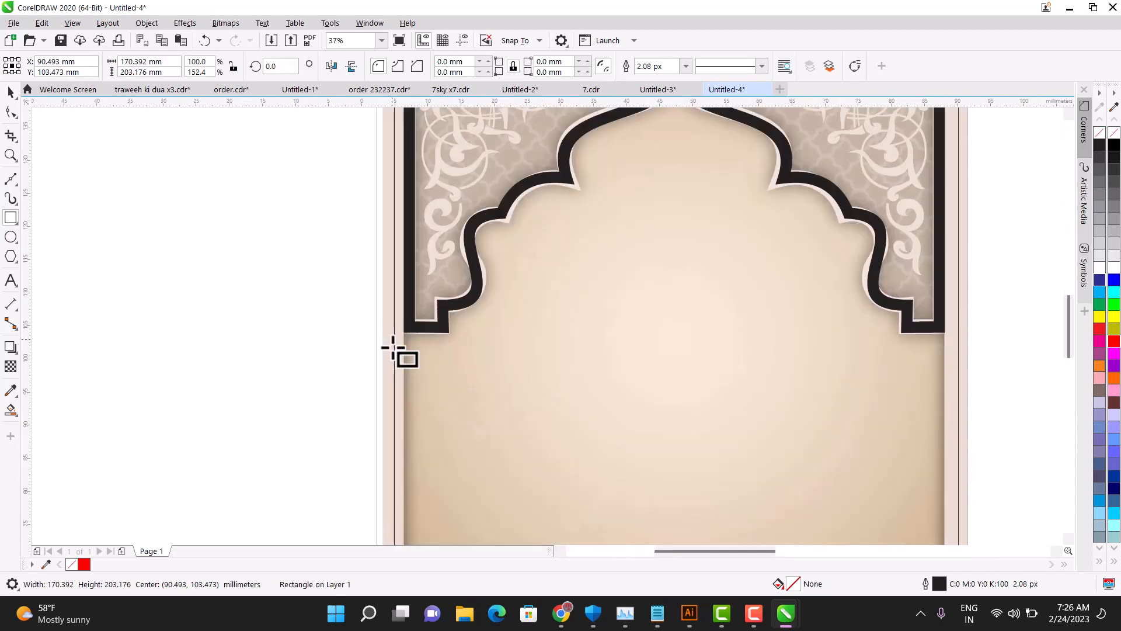
pyautogui.scroll(2, 394, 343)
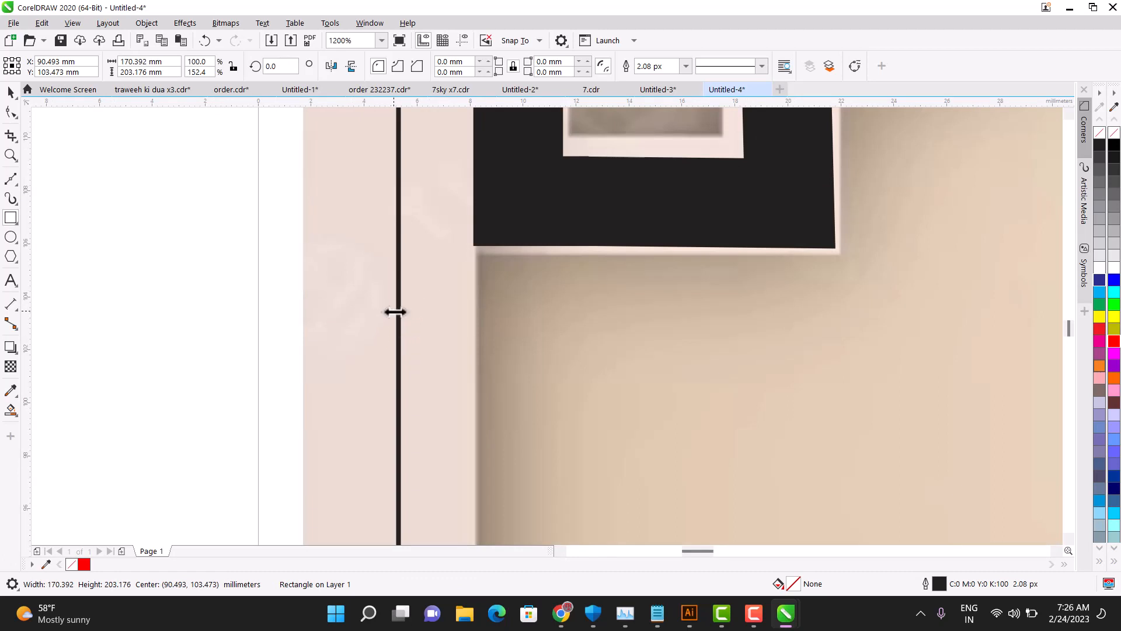
pyautogui.moveTo(393, 313); pyautogui.dragTo(376, 313)
pyautogui.scroll(-4, 376, 313)
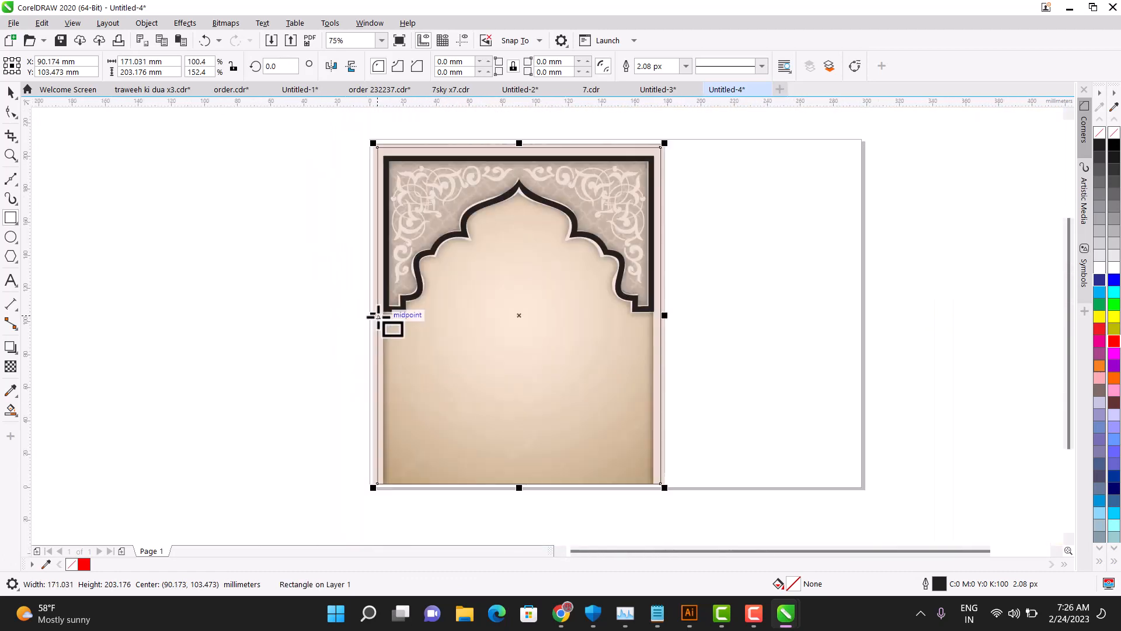
pyautogui.scroll(4, 642, 327)
pyautogui.scroll(-4, 640, 325)
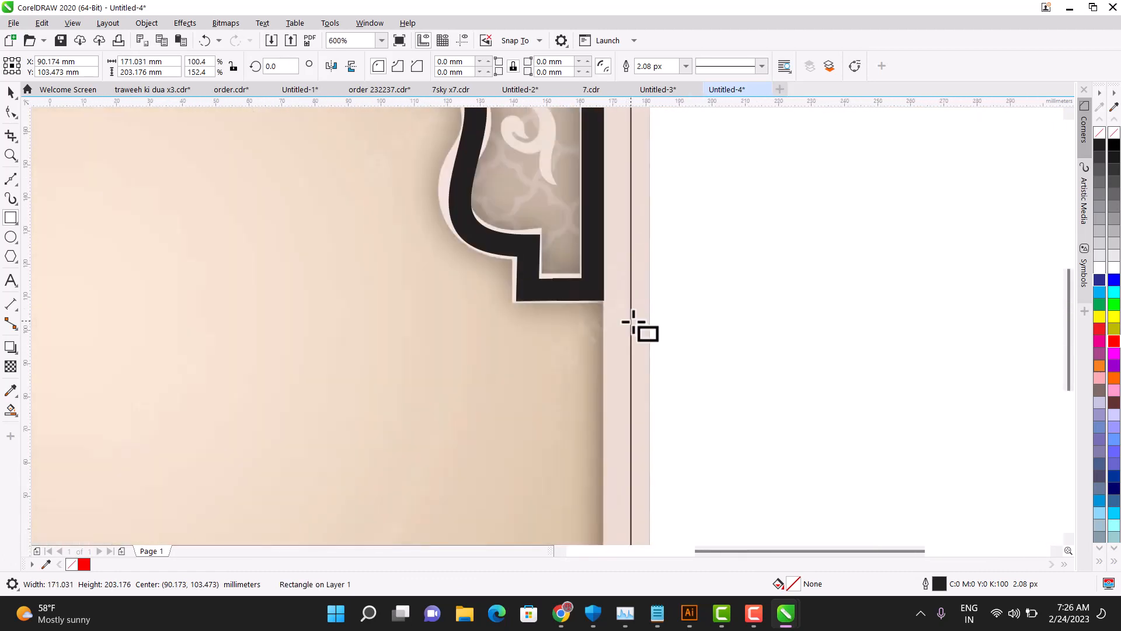
pyautogui.scroll(2, 483, 141)
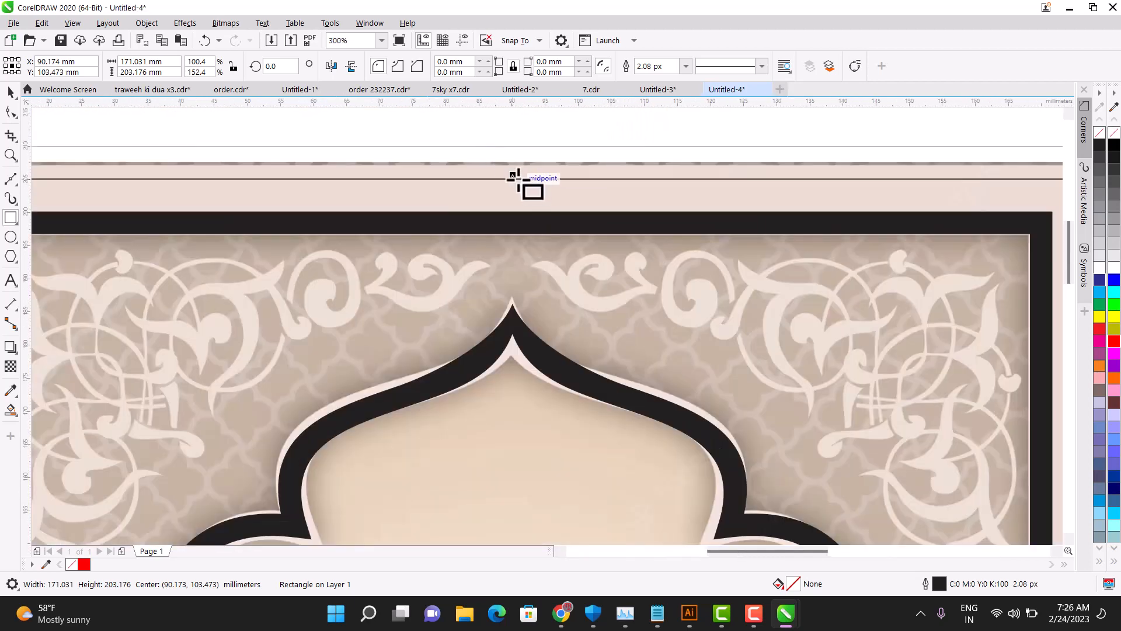
pyautogui.moveTo(515, 176); pyautogui.dragTo(520, 187)
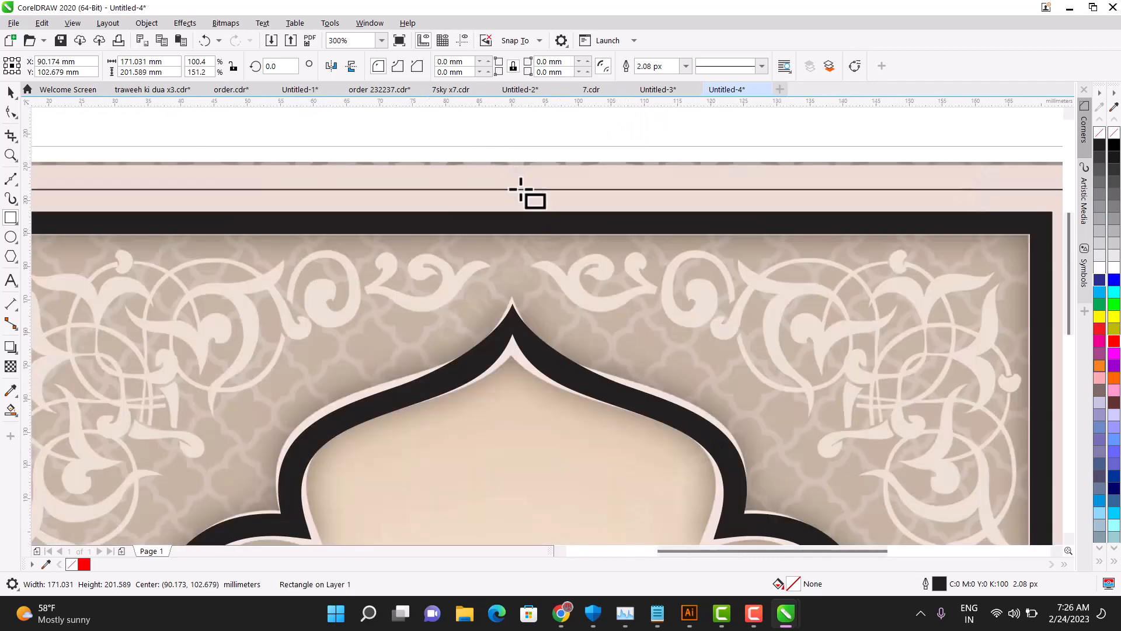
pyautogui.scroll(-2, 520, 187)
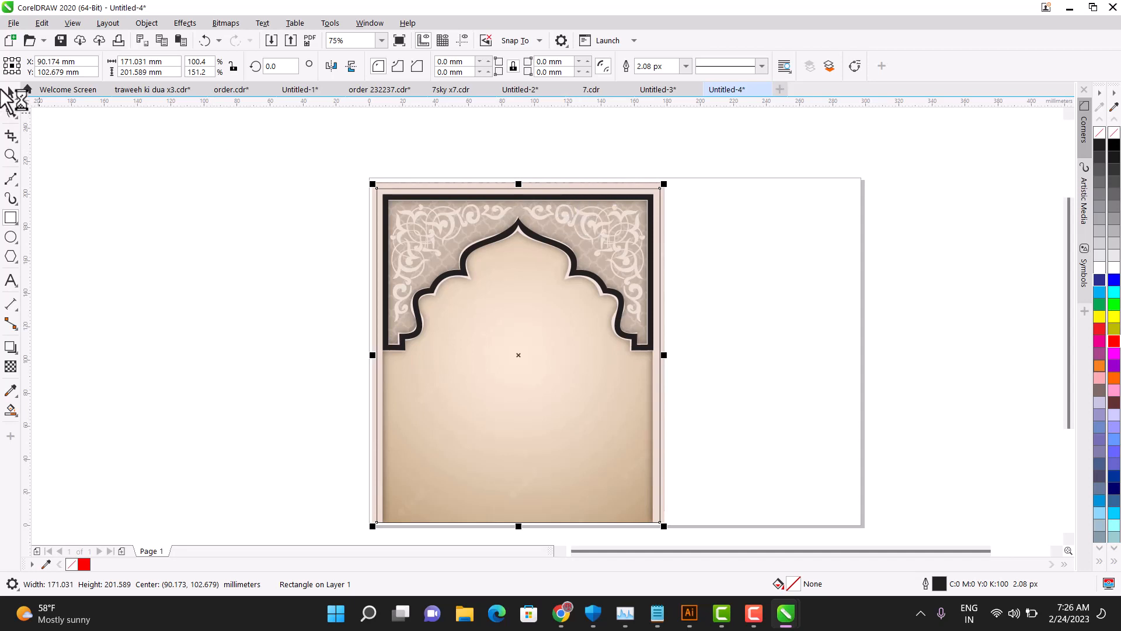
# Set the outer rectangle's outline width to 40 px.
pyautogui.click(673, 66)
pyautogui.write('40')
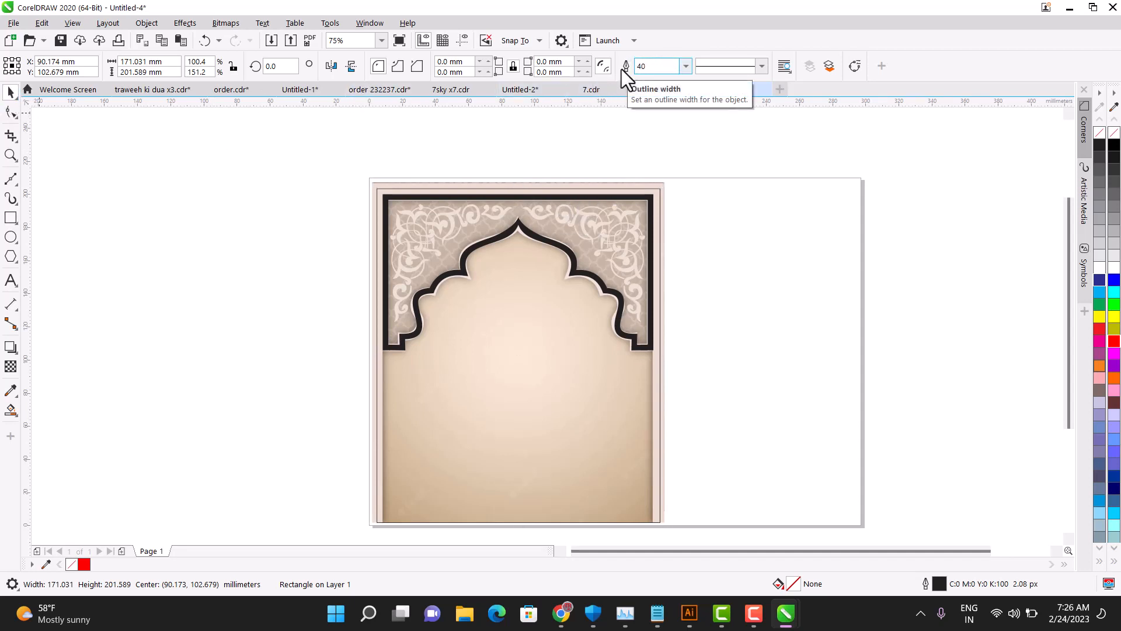
pyautogui.press('Return')
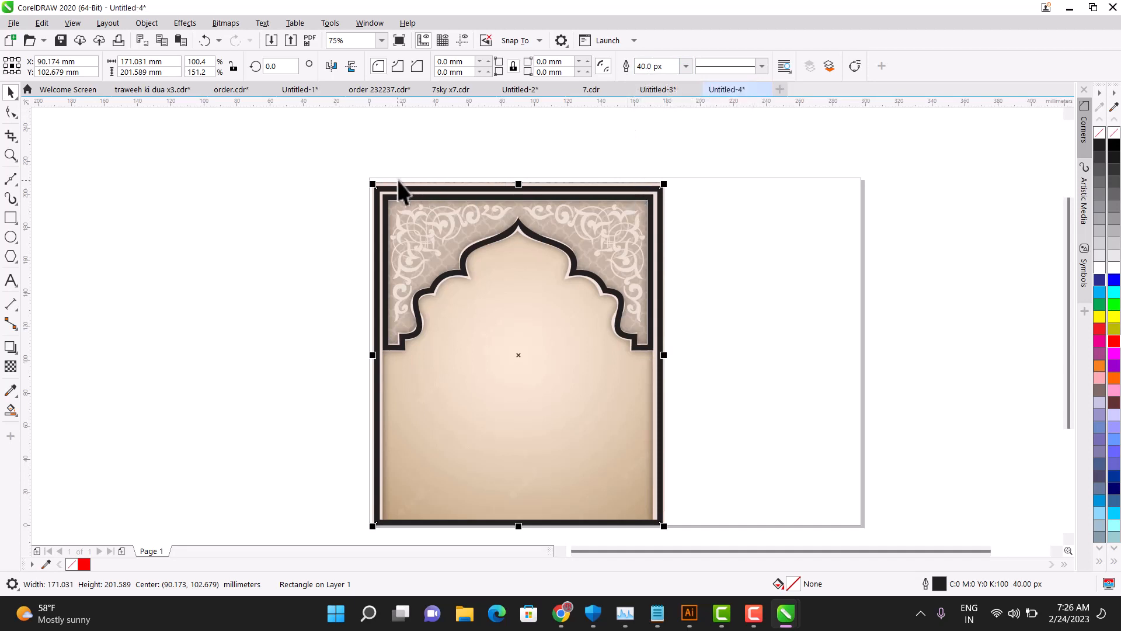
# Move the outer rectangle, the arch and the inner frame off the reference image and place them together beside it.
pyautogui.scroll(-1, 376, 181)
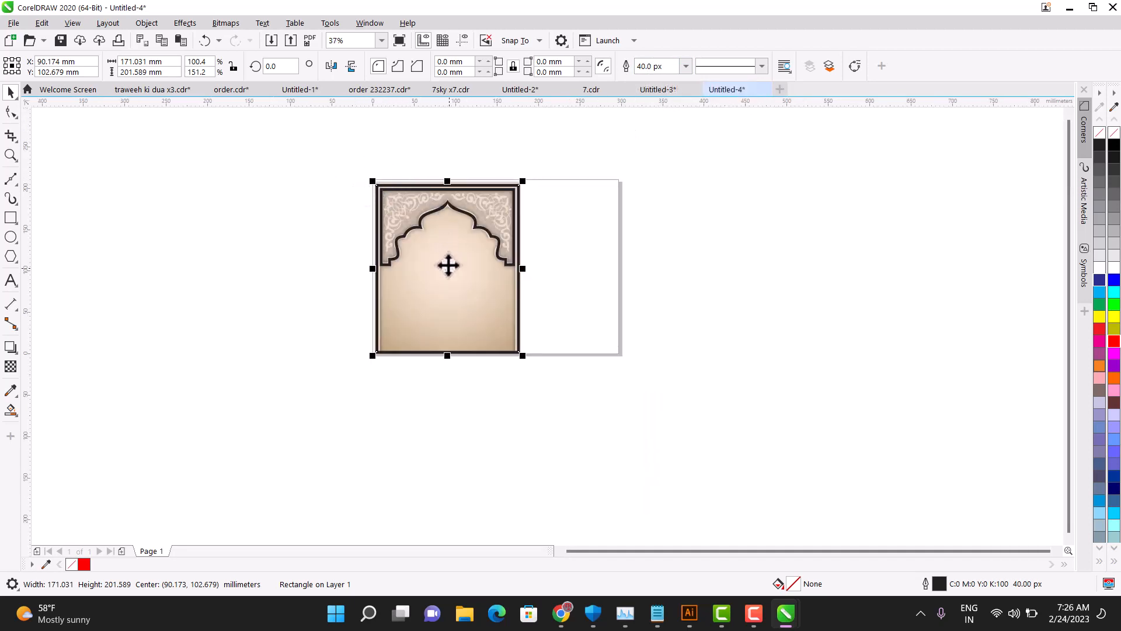
pyautogui.moveTo(449, 266); pyautogui.dragTo(704, 268)
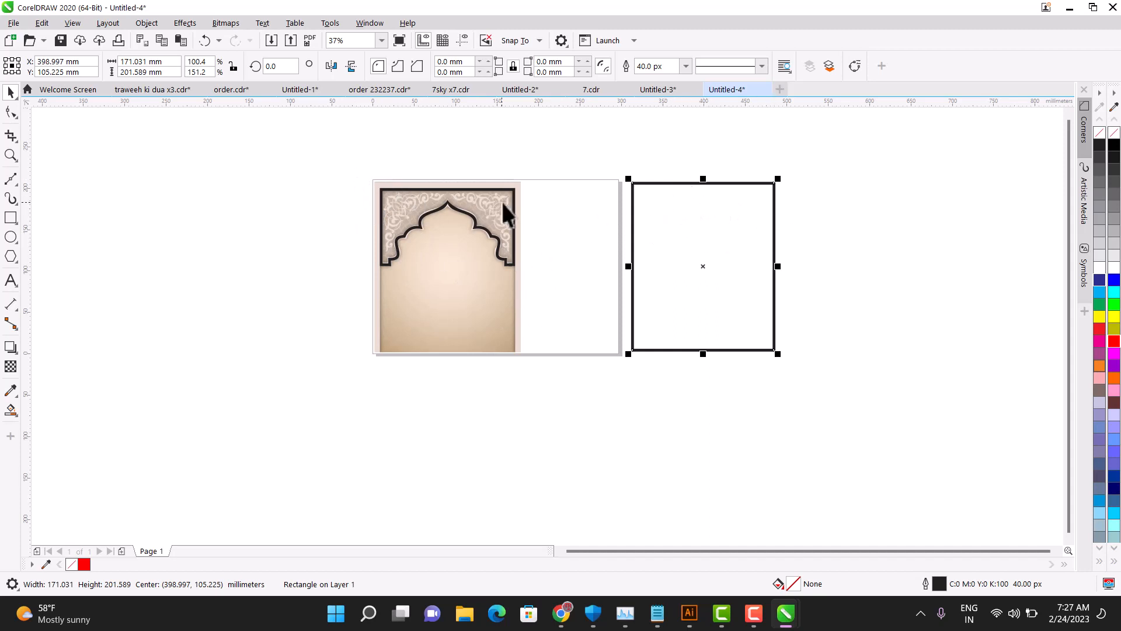
pyautogui.moveTo(345, 150); pyautogui.dragTo(557, 279)
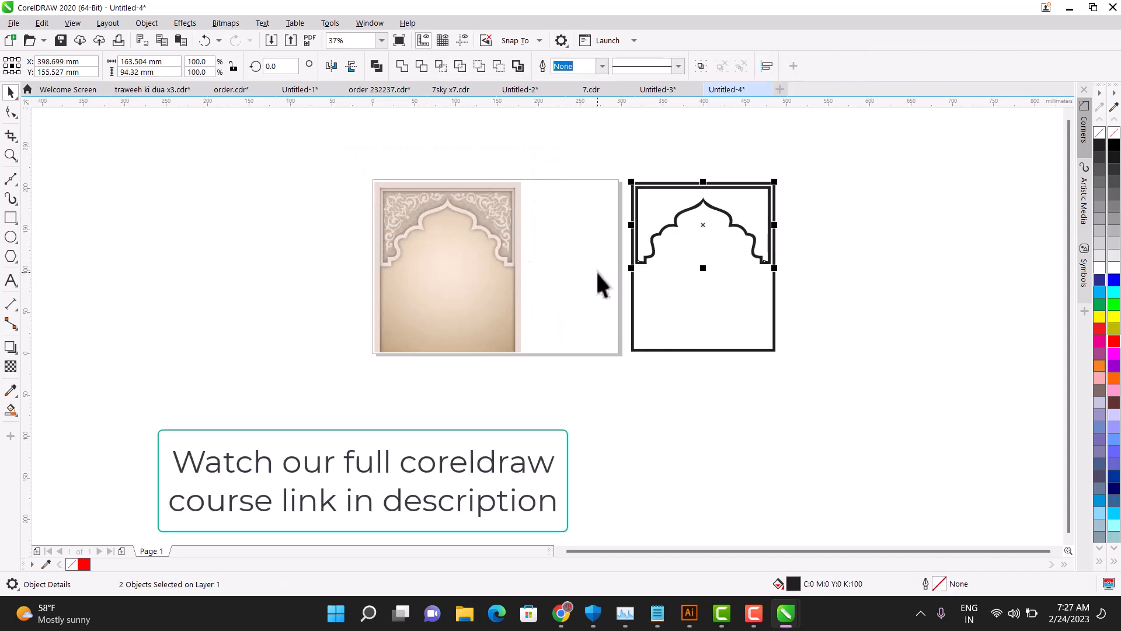
pyautogui.click(591, 269)
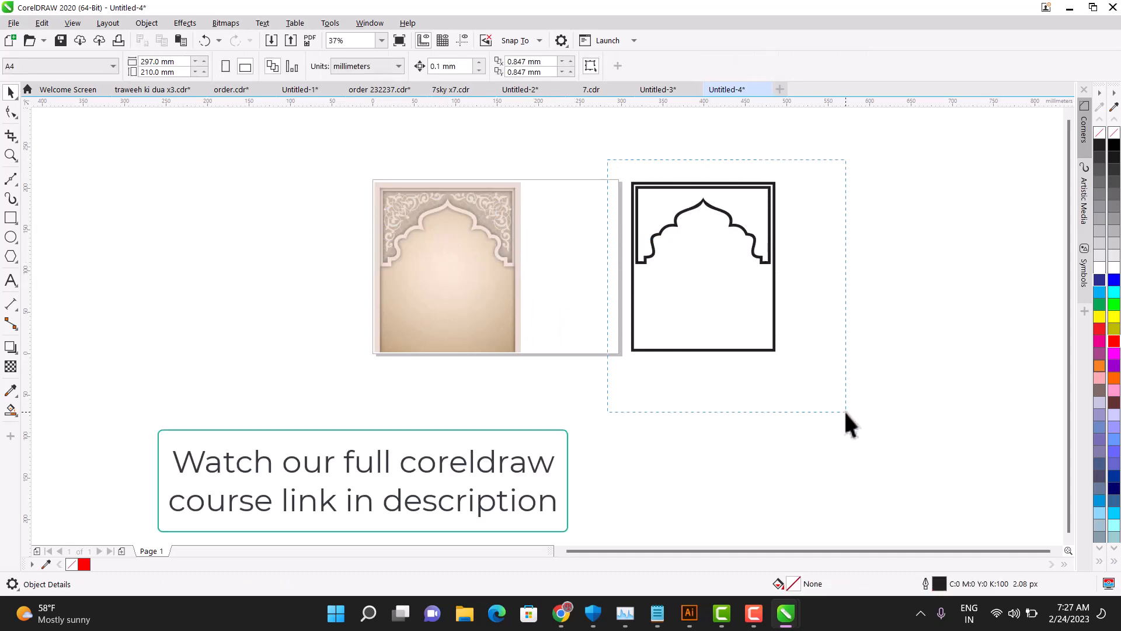
pyautogui.moveTo(846, 412); pyautogui.dragTo(846, 412)
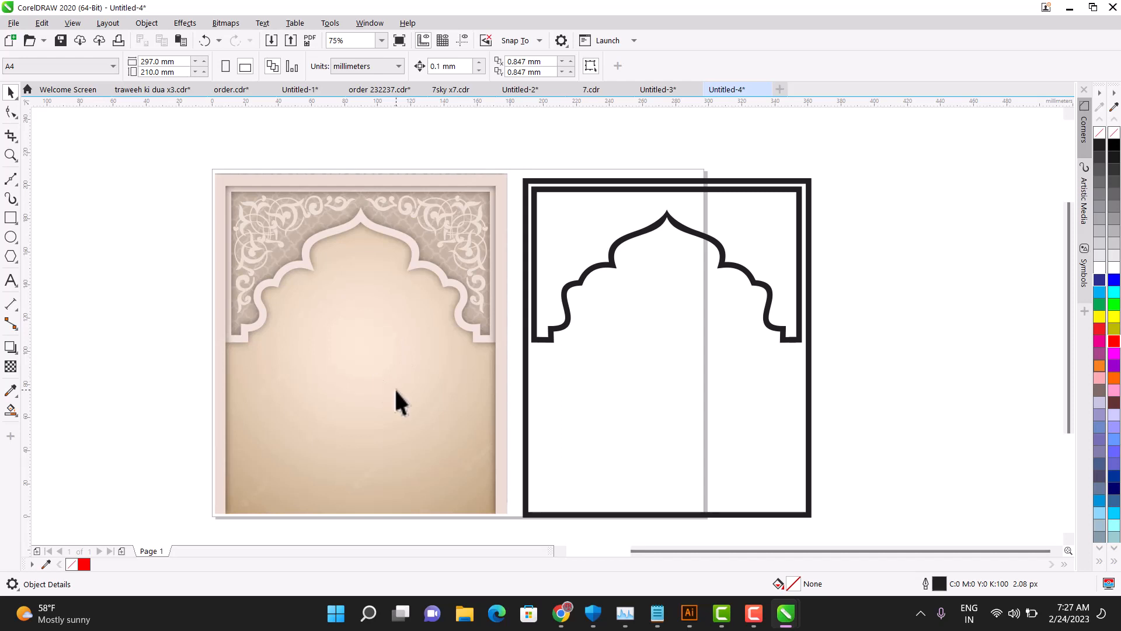
# Sample the light pink of the reference image's border, convert the outer rectangle's outline to an object and fill it with that colour.
pyautogui.click(45, 564)
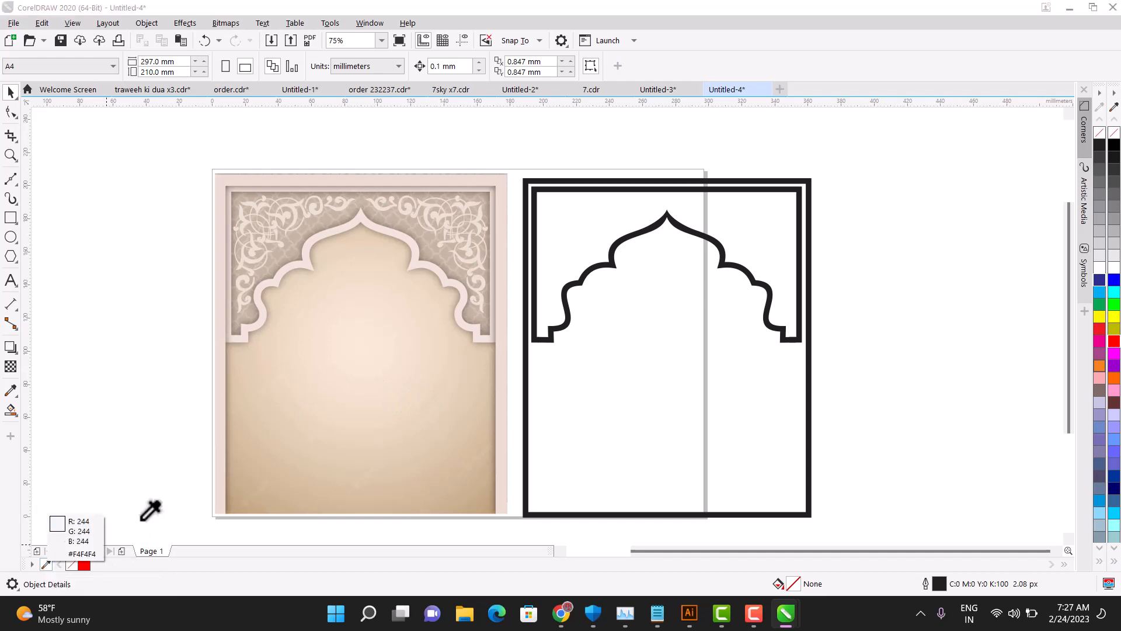
pyautogui.click(224, 464)
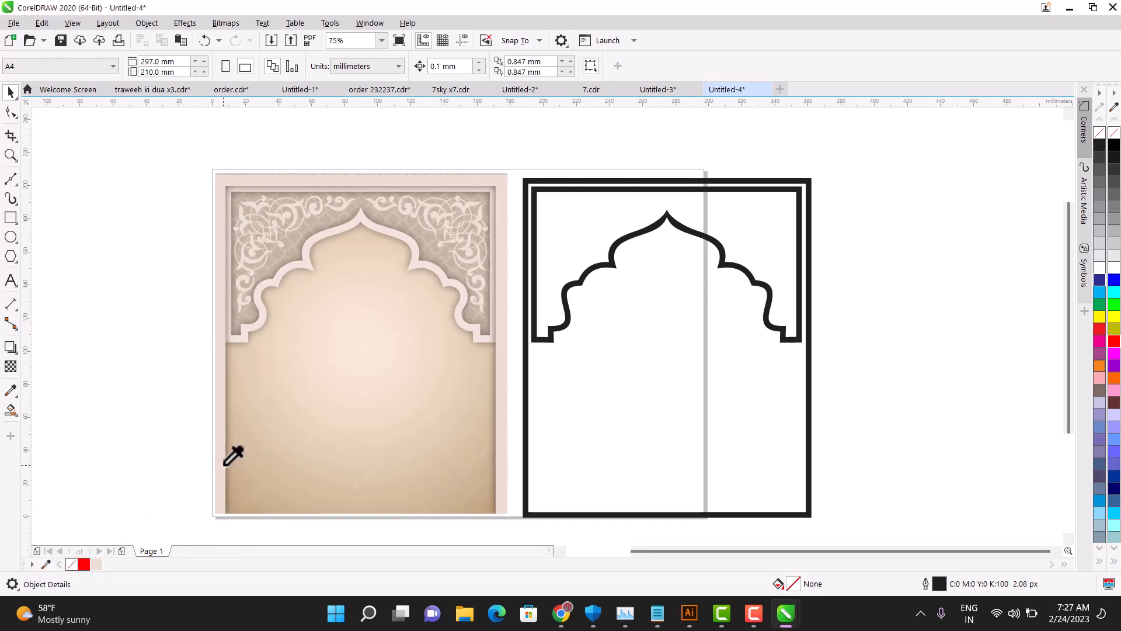
pyautogui.click(527, 443)
pyautogui.hotkey('ctrl', 'shift', 'q')
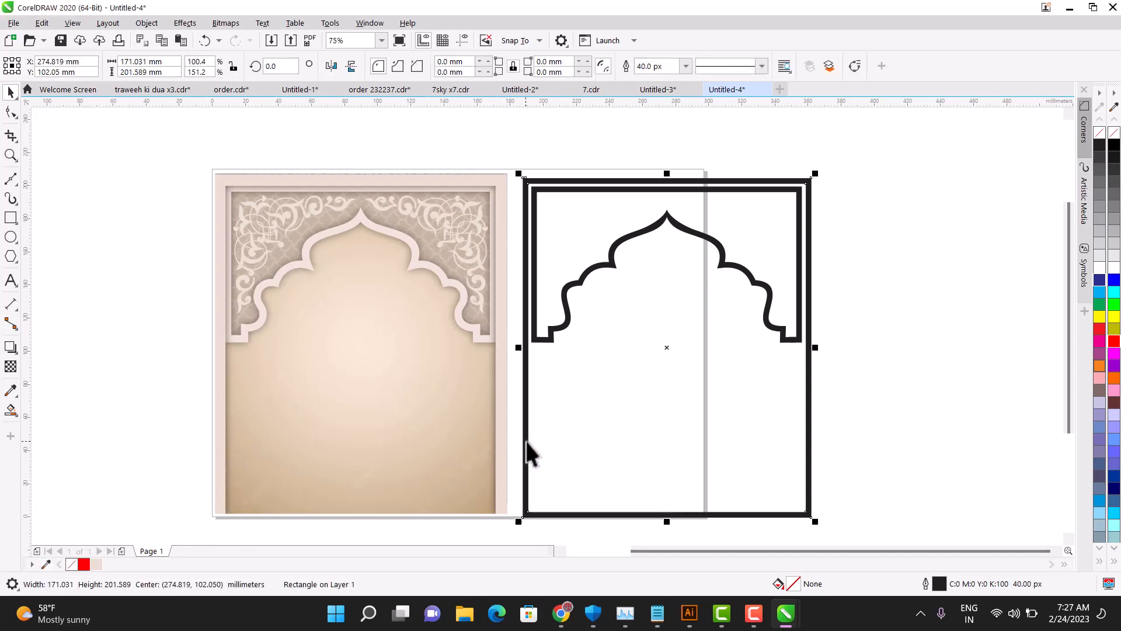
pyautogui.click(96, 564)
# Fill the inner frame and the arch with the same sampled light pink, and clear the selection.
pyautogui.click(554, 189)
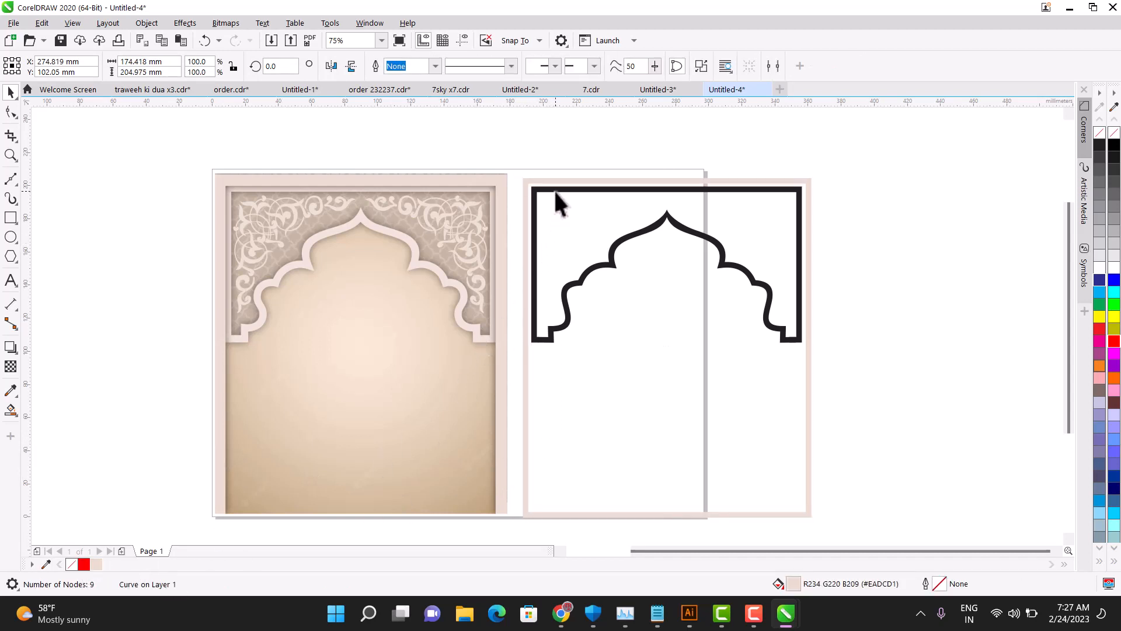
pyautogui.click(96, 564)
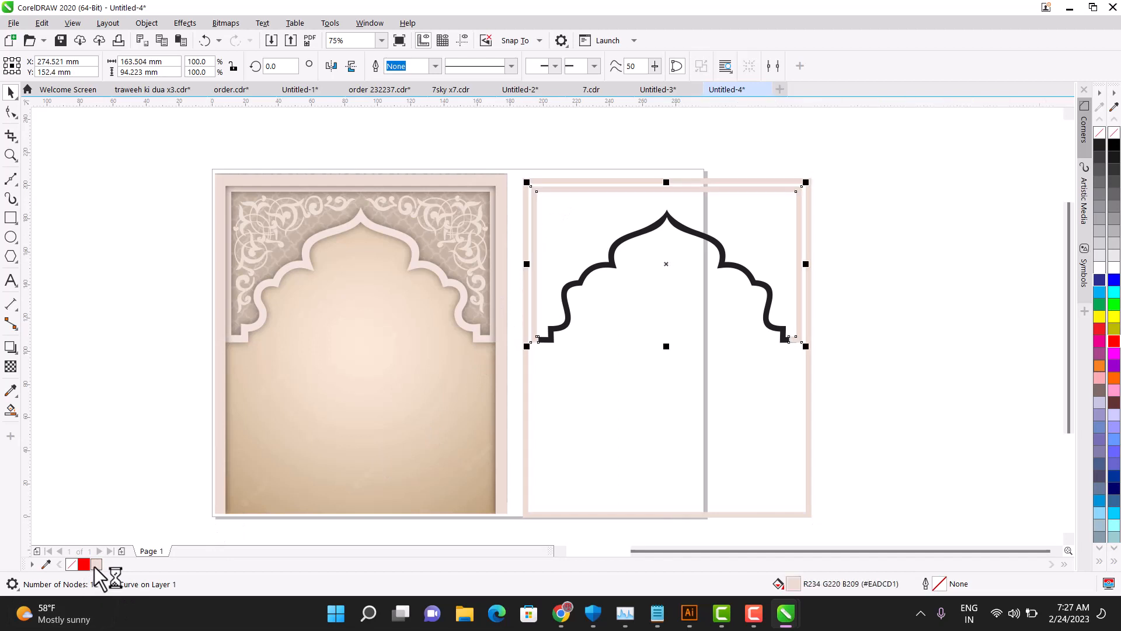
pyautogui.click(563, 325)
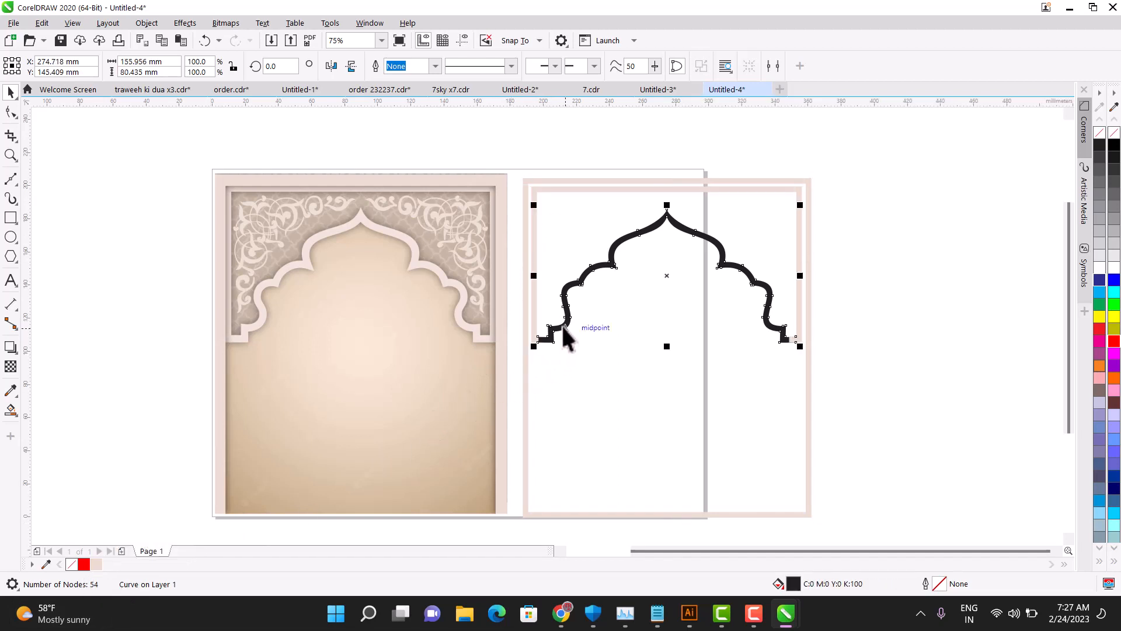
pyautogui.click(95, 566)
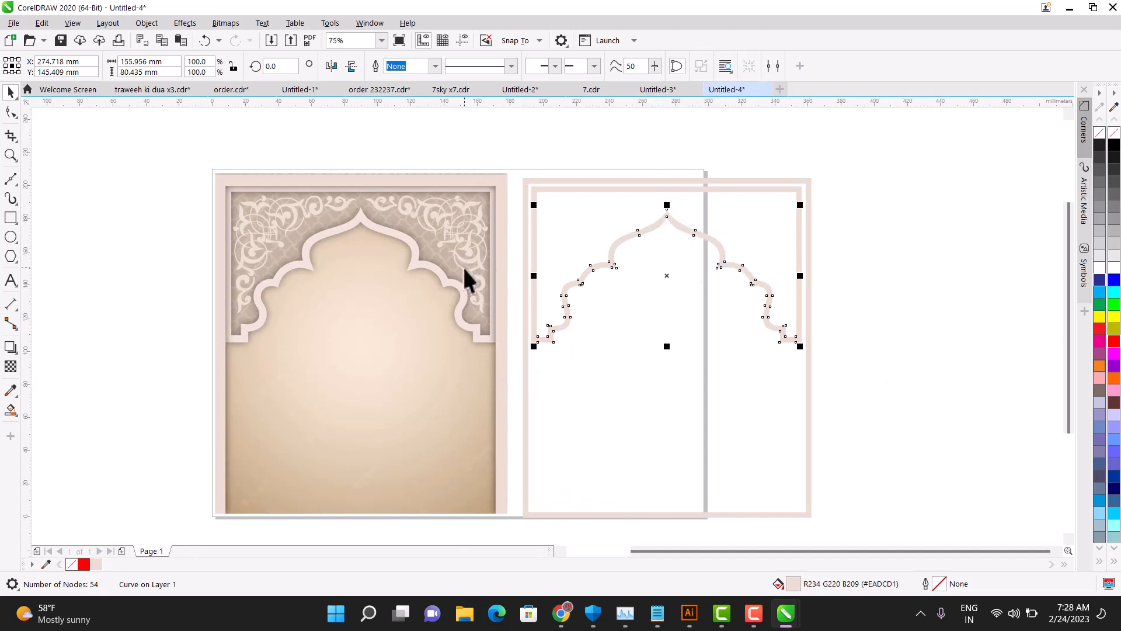
pyautogui.click(790, 303)
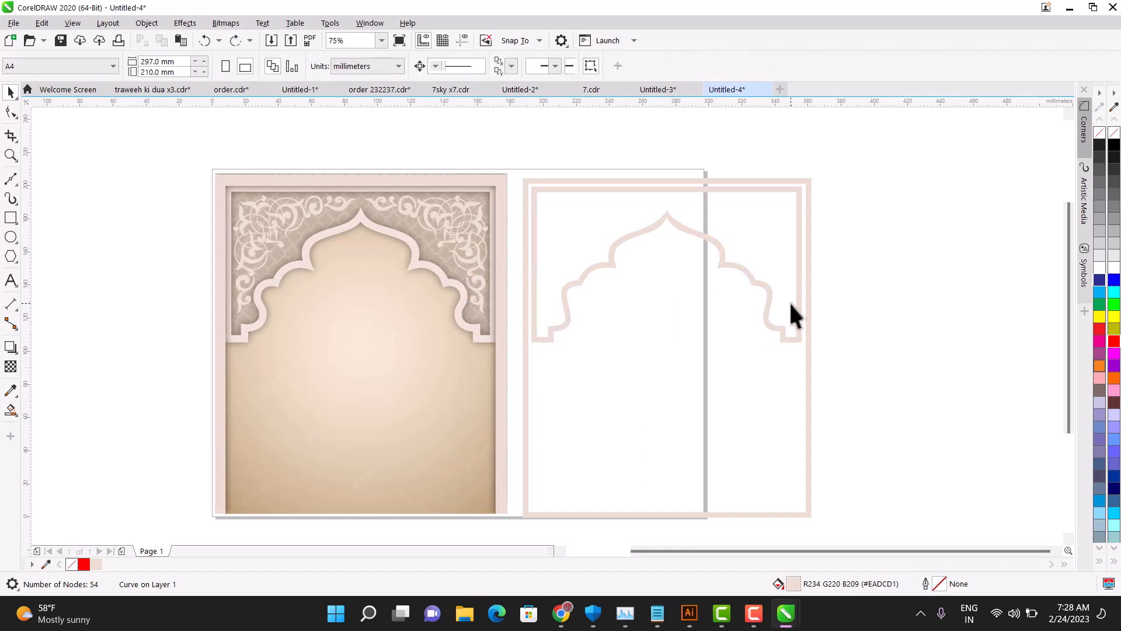
# Apply a Small Glow drop shadow to the arch and set the shadow colour to black.
pyautogui.hotkey('ctrl', 'z')
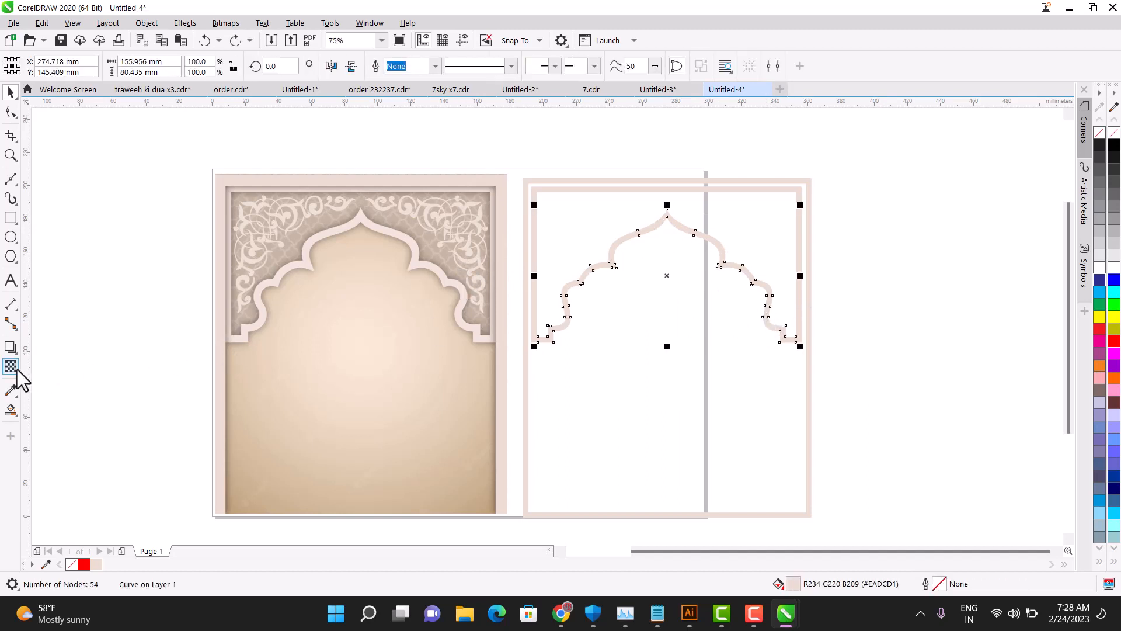
pyautogui.click(12, 348)
pyautogui.click(48, 347)
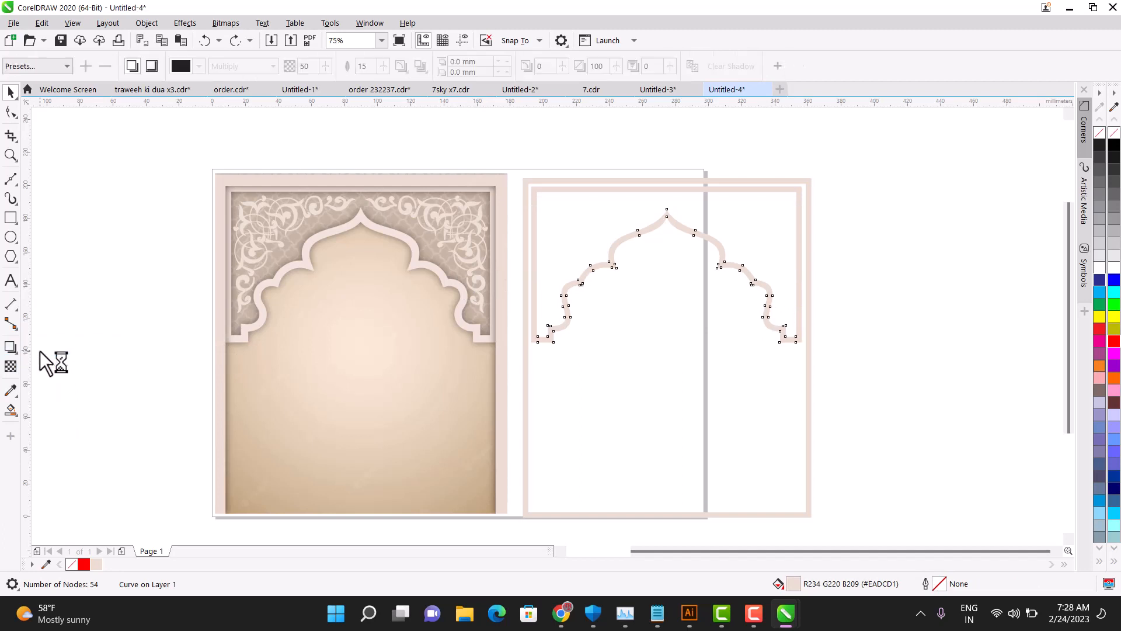
pyautogui.click(35, 70)
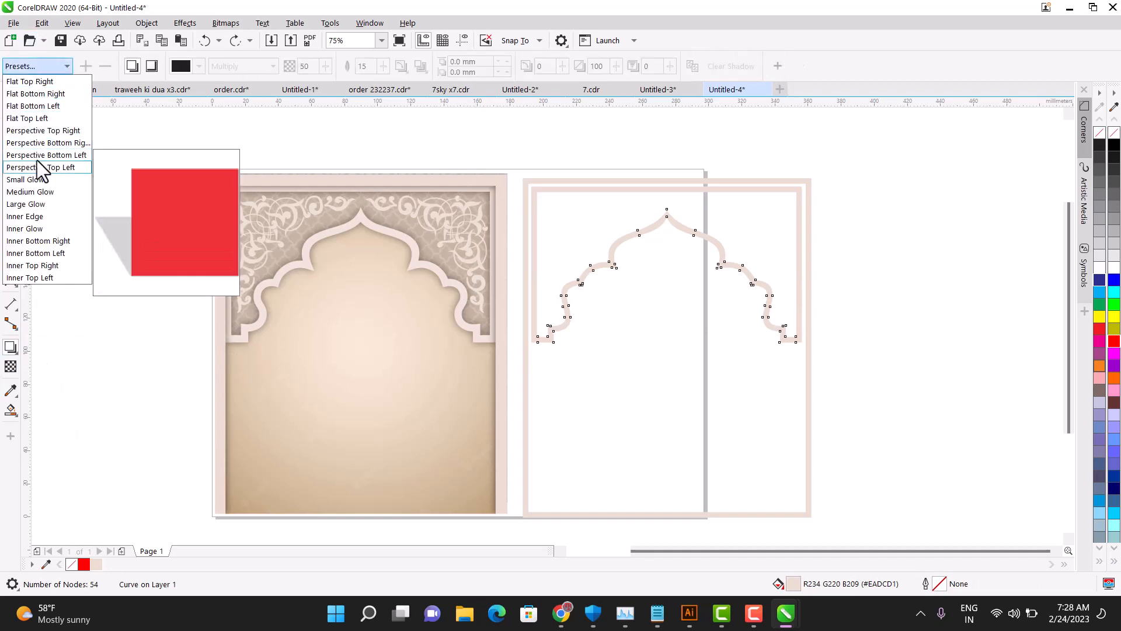
pyautogui.click(27, 180)
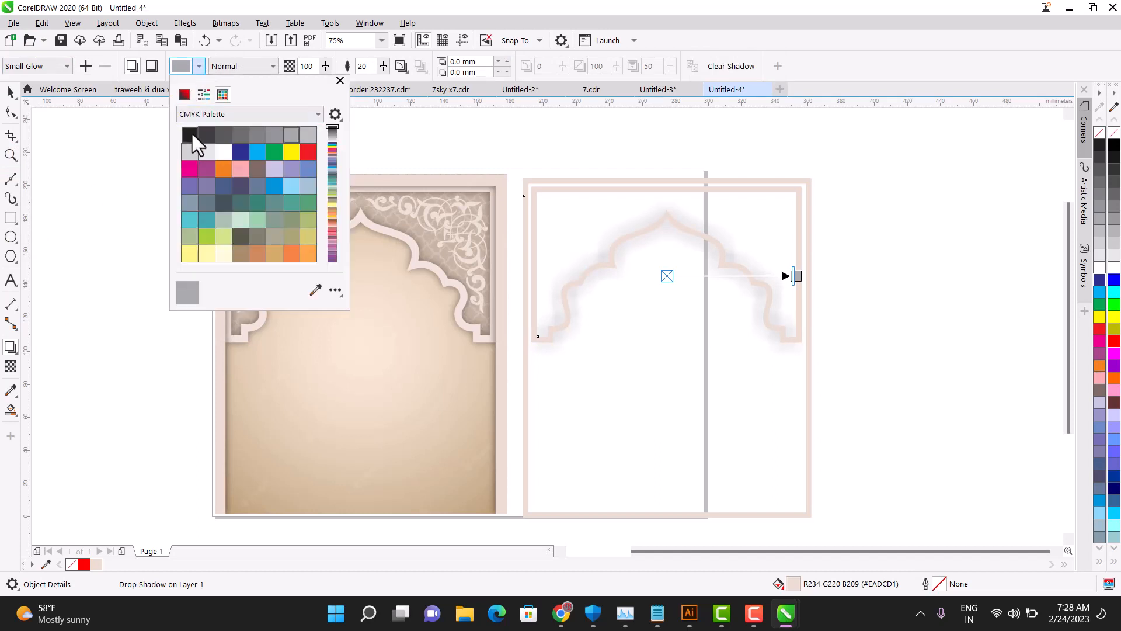
pyautogui.click(190, 135)
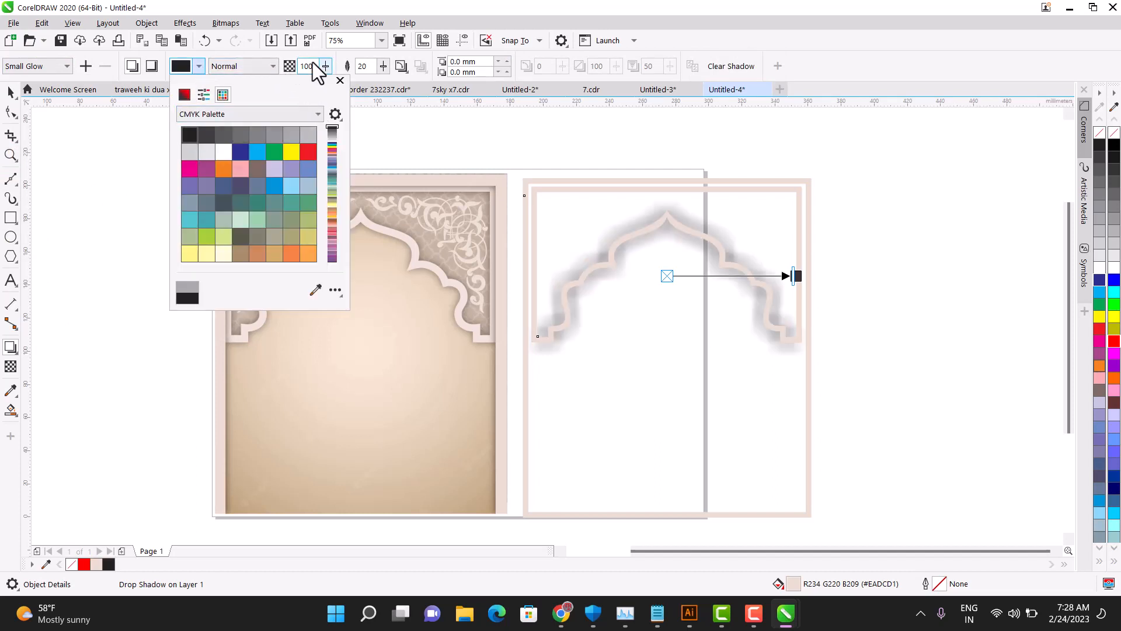
# Try a feathering of 7 on the arch's shadow and set it to 9.
pyautogui.doubleClick(359, 66)
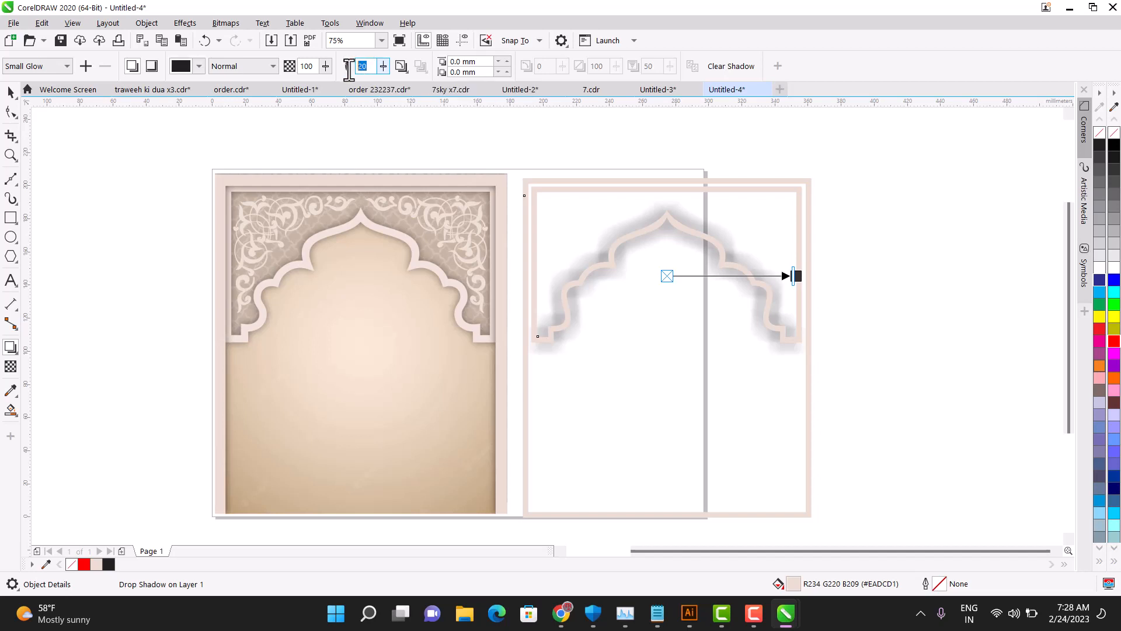
pyautogui.write('7')
pyautogui.press('Return')
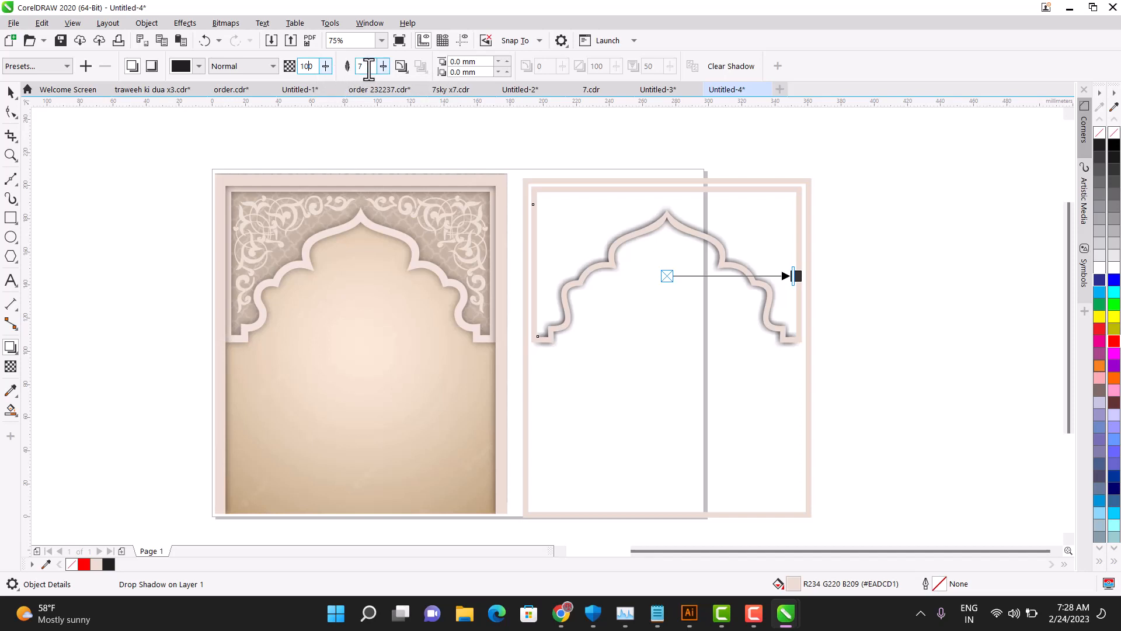
pyautogui.moveTo(368, 67); pyautogui.dragTo(353, 68)
pyautogui.write('9')
pyautogui.click(308, 66)
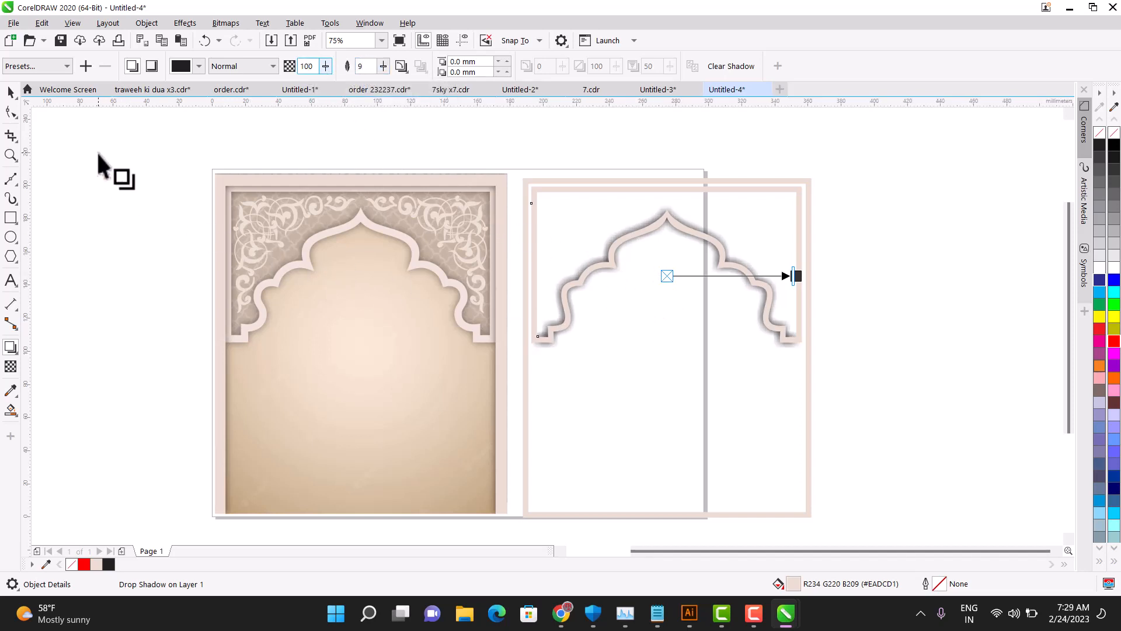
# Apply a Small Glow drop shadow to the inner frame, with its colour set to black and a feathering of 9.
pyautogui.click(11, 93)
pyautogui.click(545, 189)
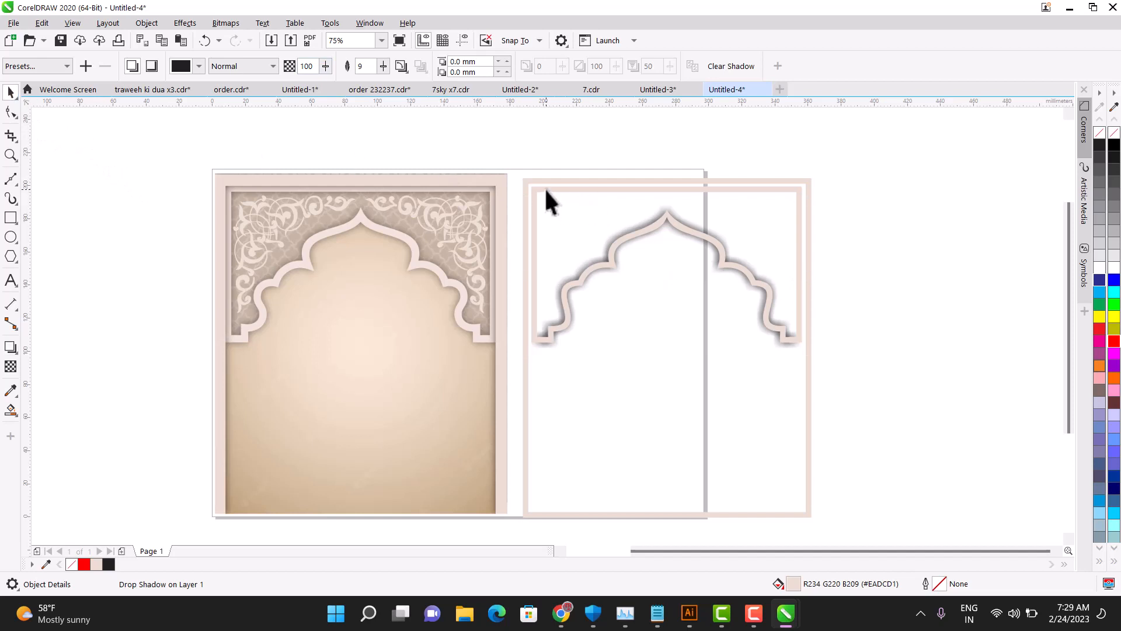
pyautogui.click(11, 347)
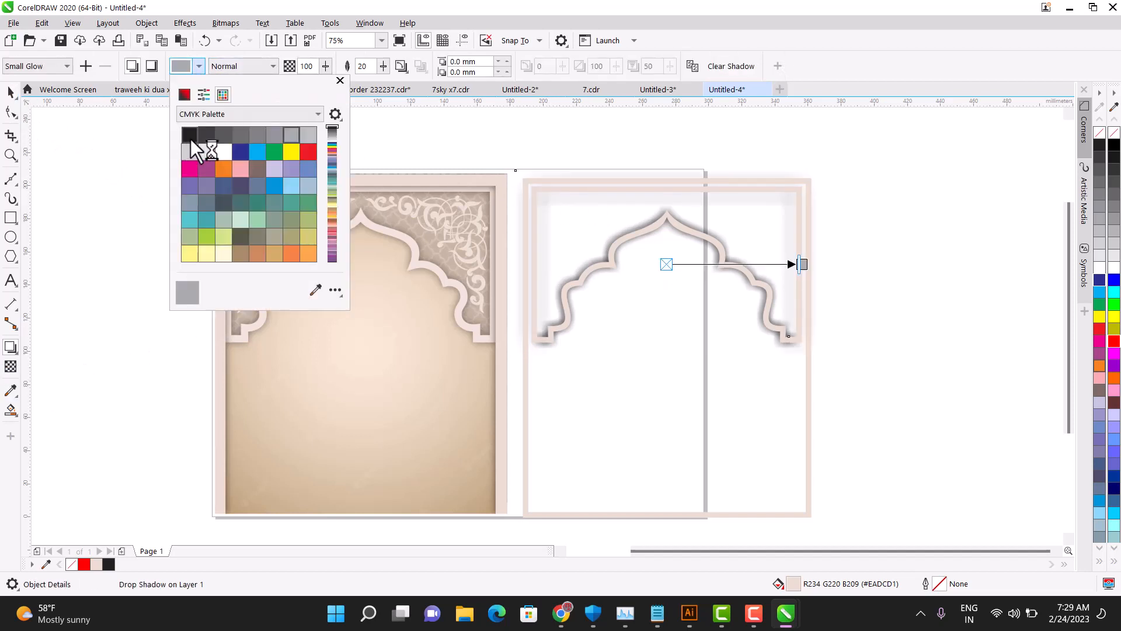
pyautogui.click(190, 137)
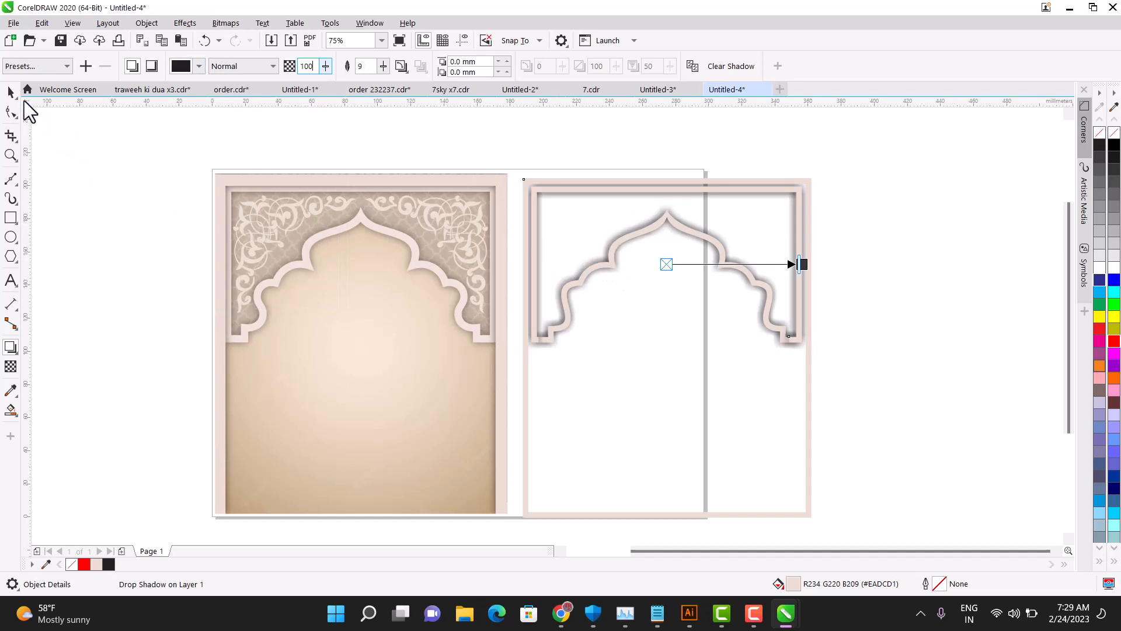
pyautogui.click(10, 92)
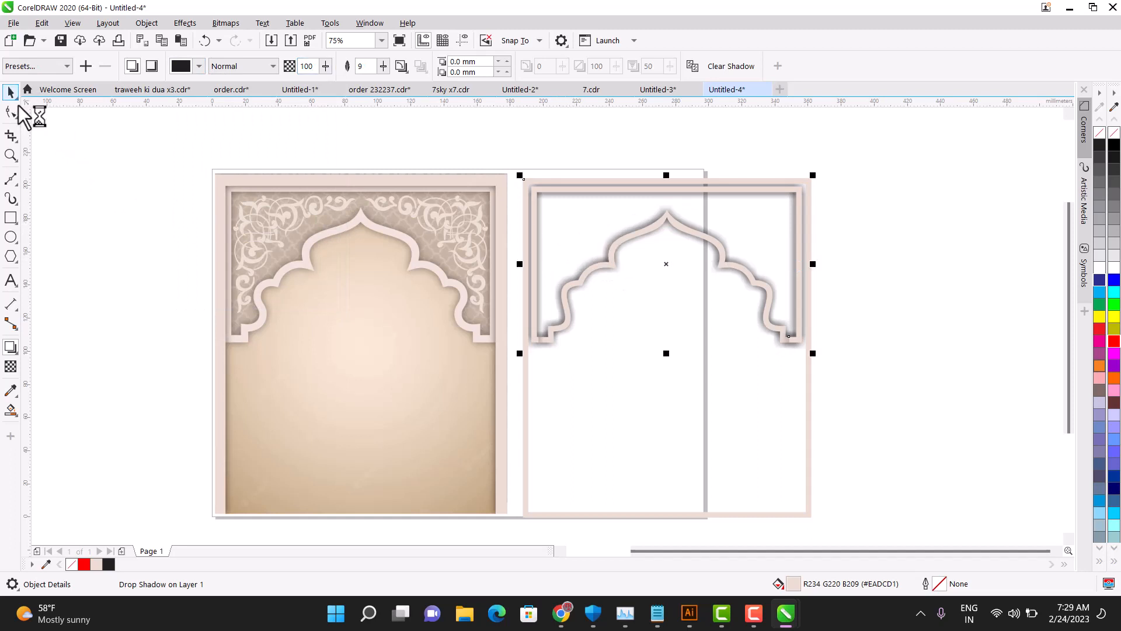
# Create a 174.418 x 204.975 mm rectangle around the outer frame and set its outline width to 40 px.
pyautogui.scroll(-2, 130, 262)
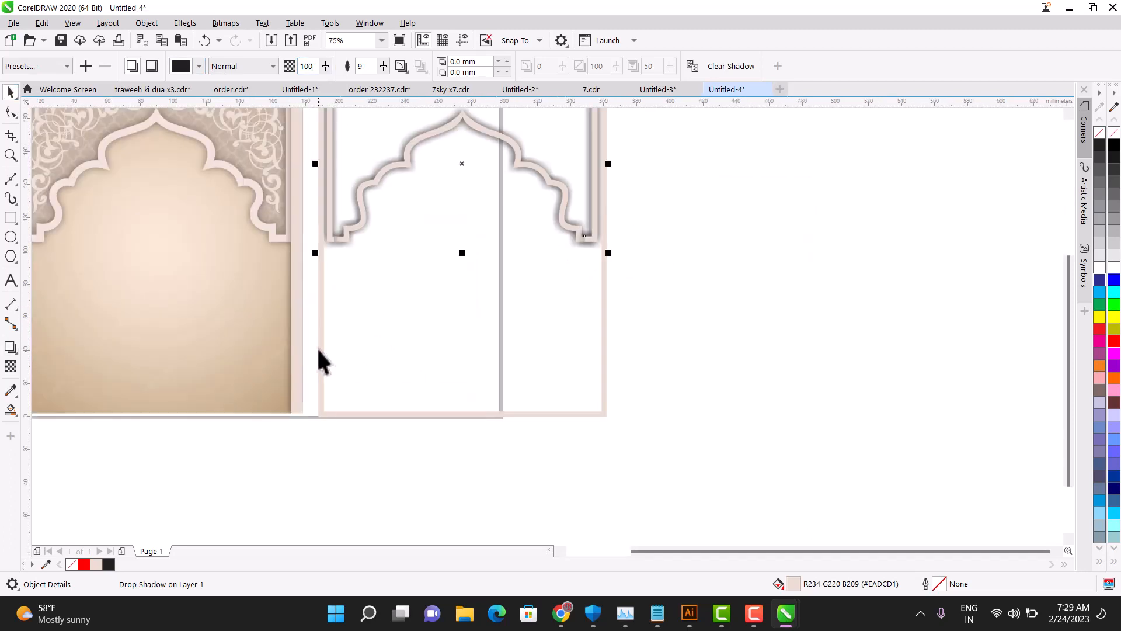
pyautogui.click(320, 341)
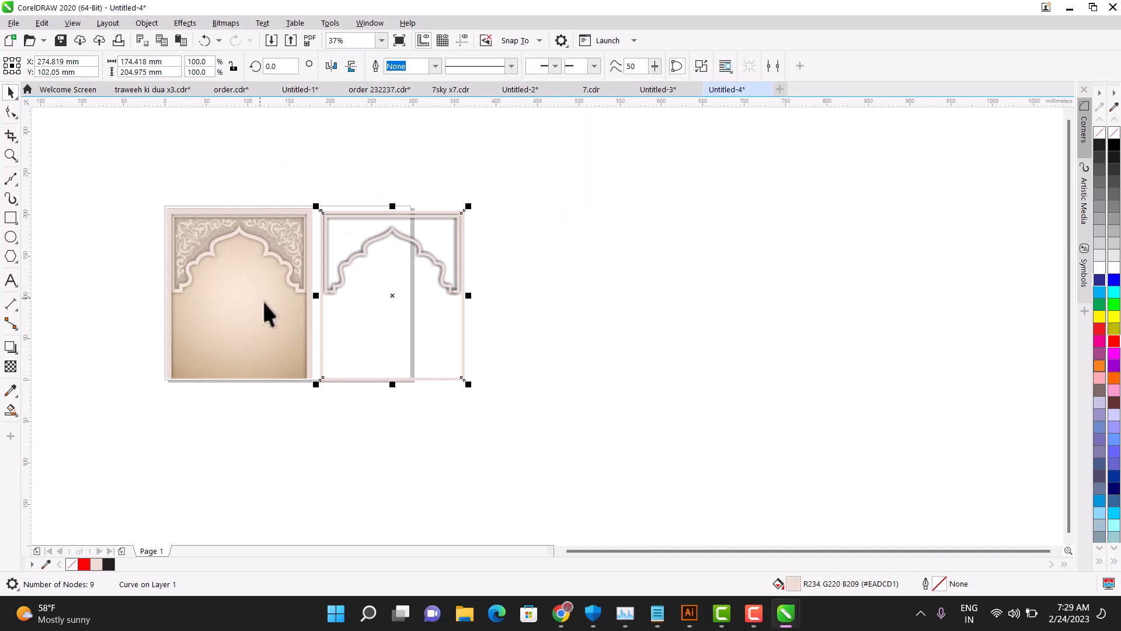
pyautogui.scroll(2, 175, 265)
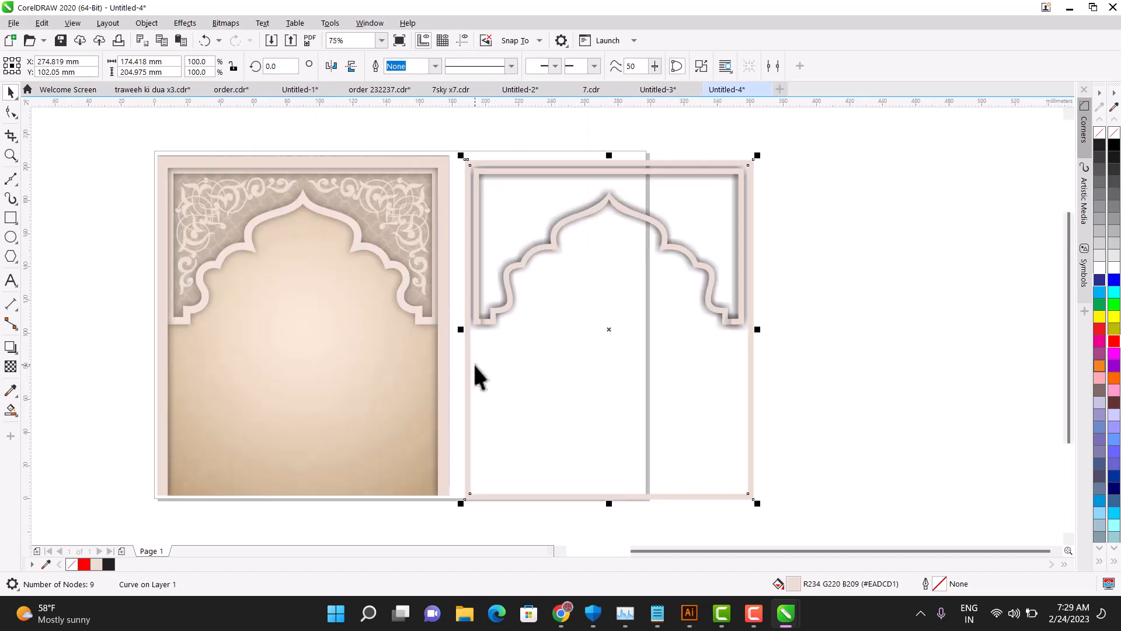
pyautogui.scroll(-2, 474, 365)
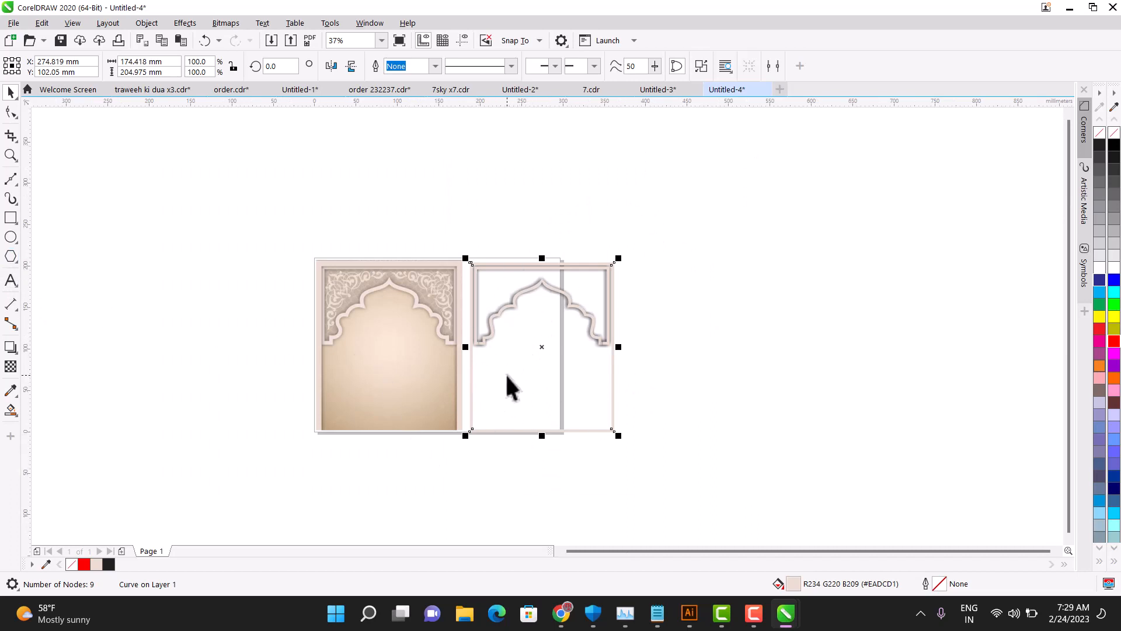
pyautogui.click(11, 219)
pyautogui.click(10, 93)
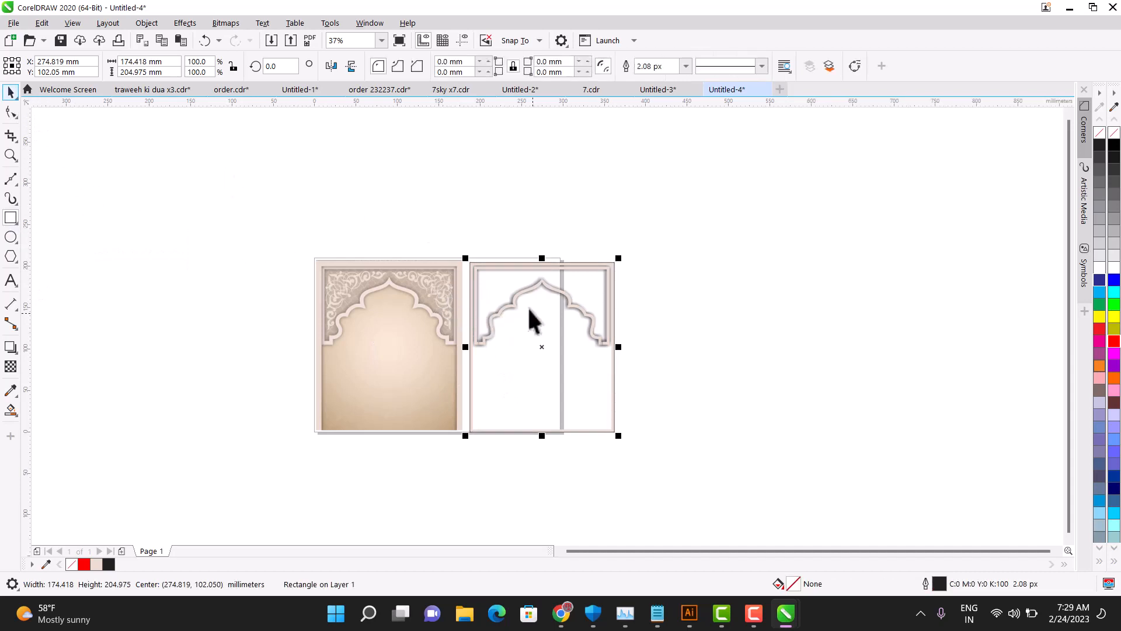
pyautogui.scroll(1, 530, 374)
pyautogui.scroll(1, 530, 373)
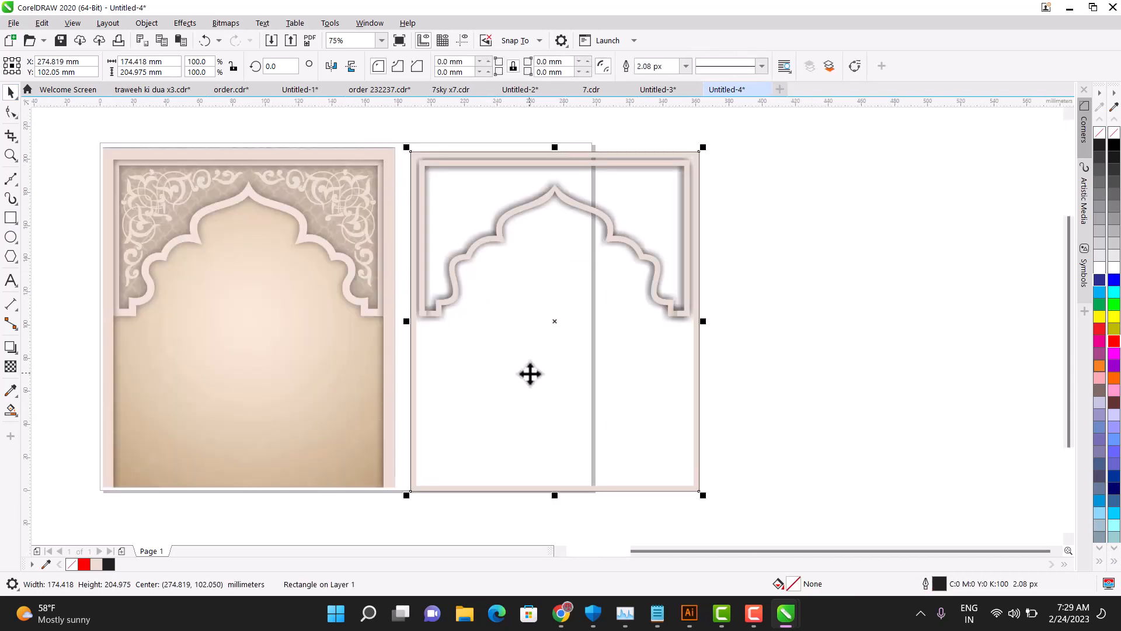
pyautogui.click(687, 66)
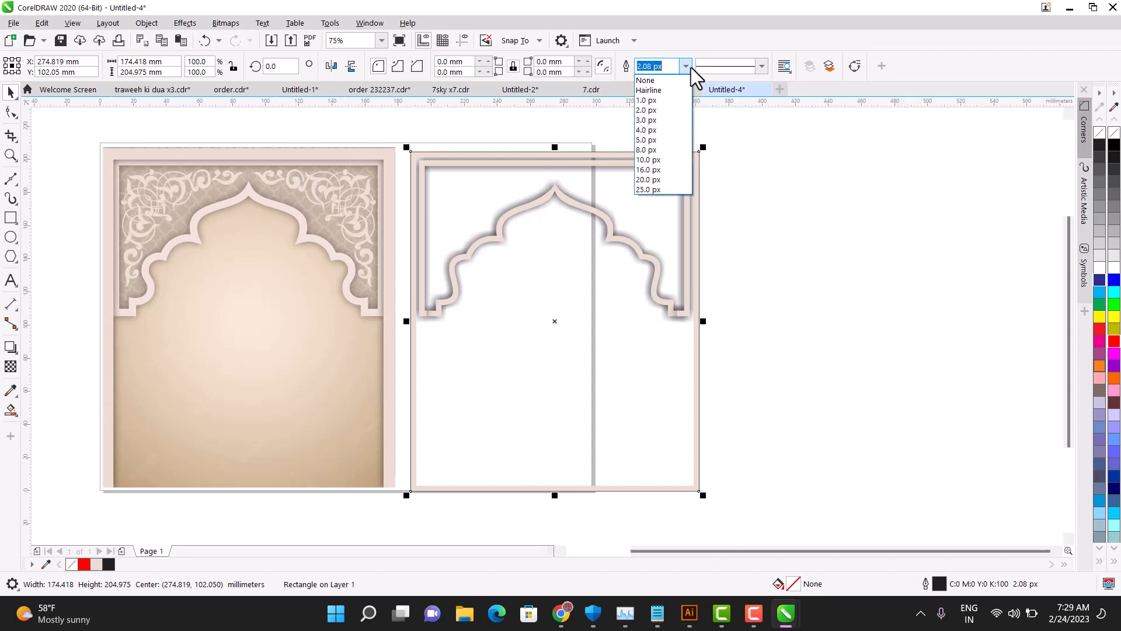
pyautogui.click(665, 180)
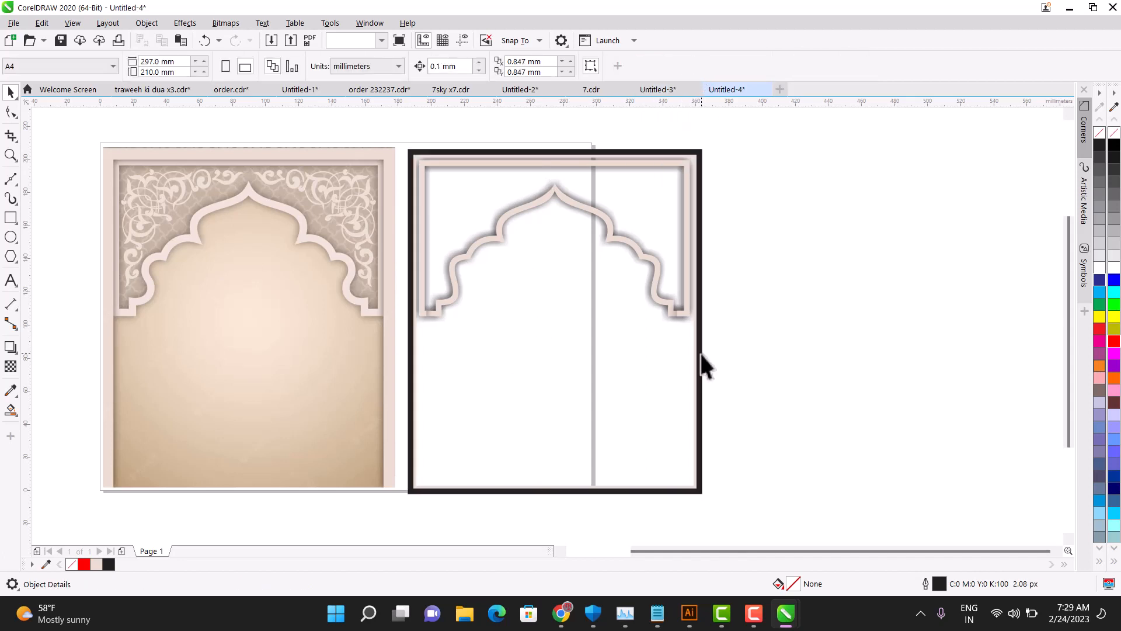
# Delete the black rectangle and the old pink outer frame, and restore only the black rectangle.
pyautogui.click(699, 354)
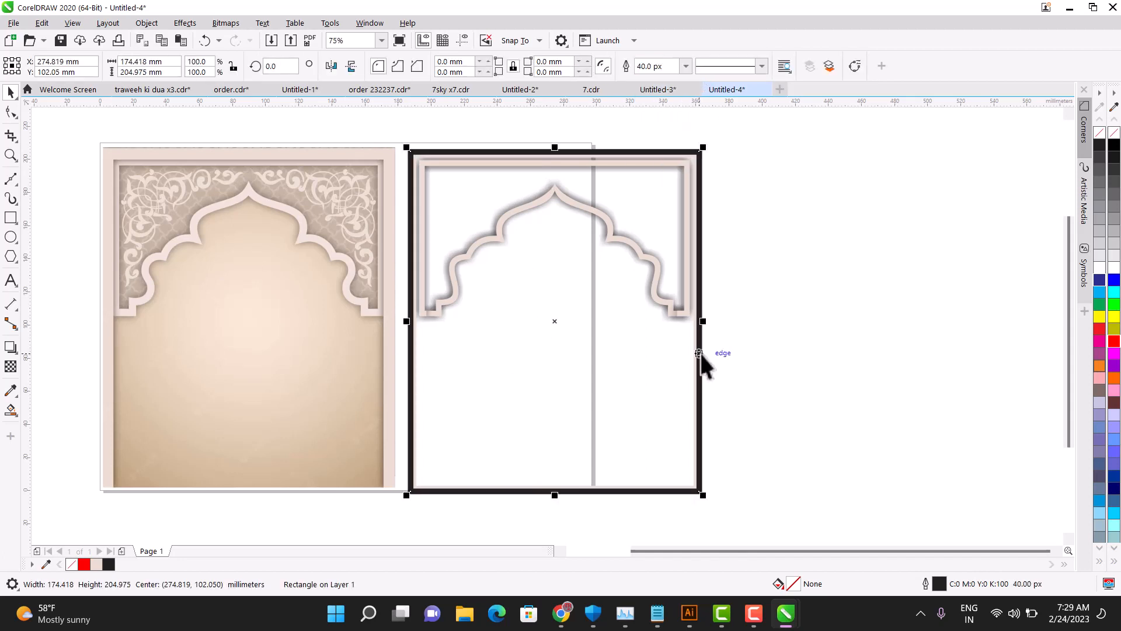
pyautogui.press('Delete')
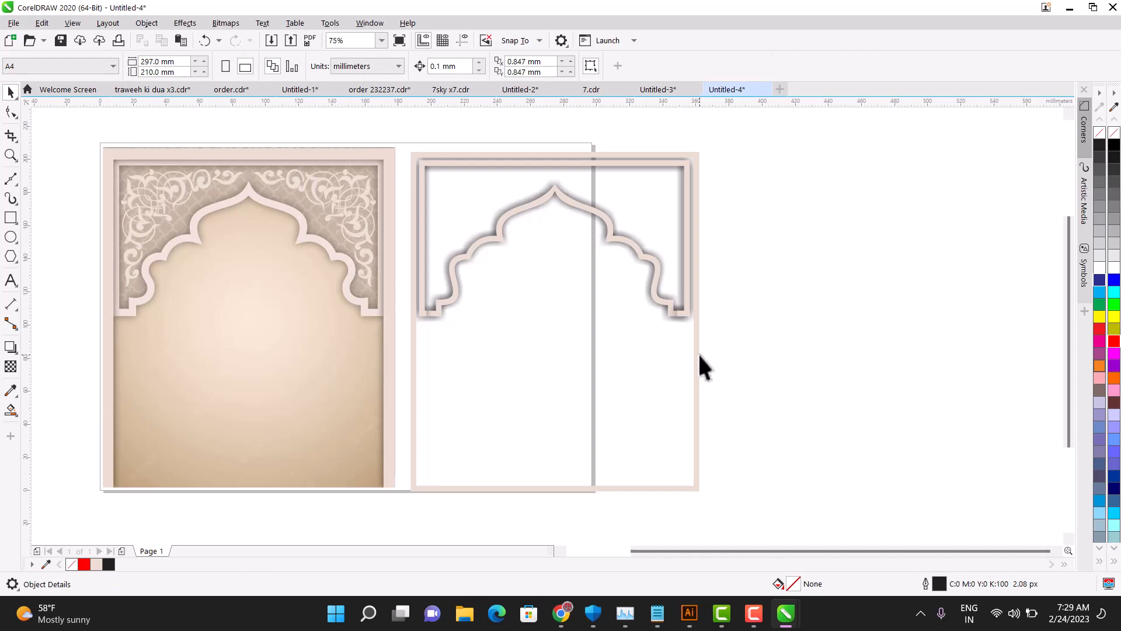
pyautogui.click(698, 354)
pyautogui.press('Delete')
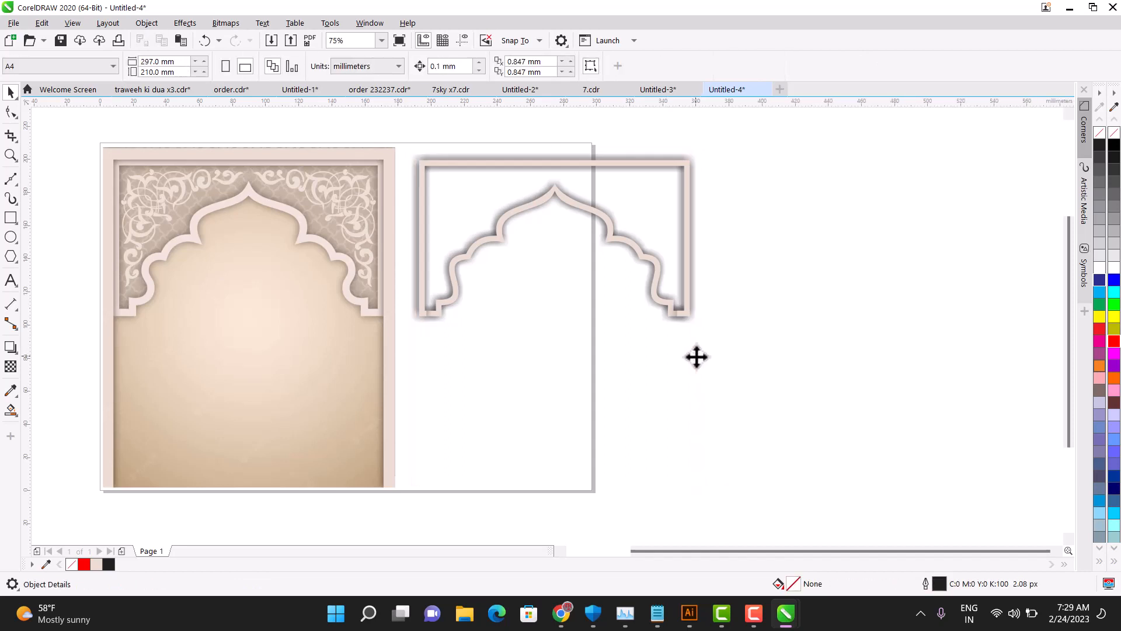
pyautogui.hotkey('ctrl', 'z')
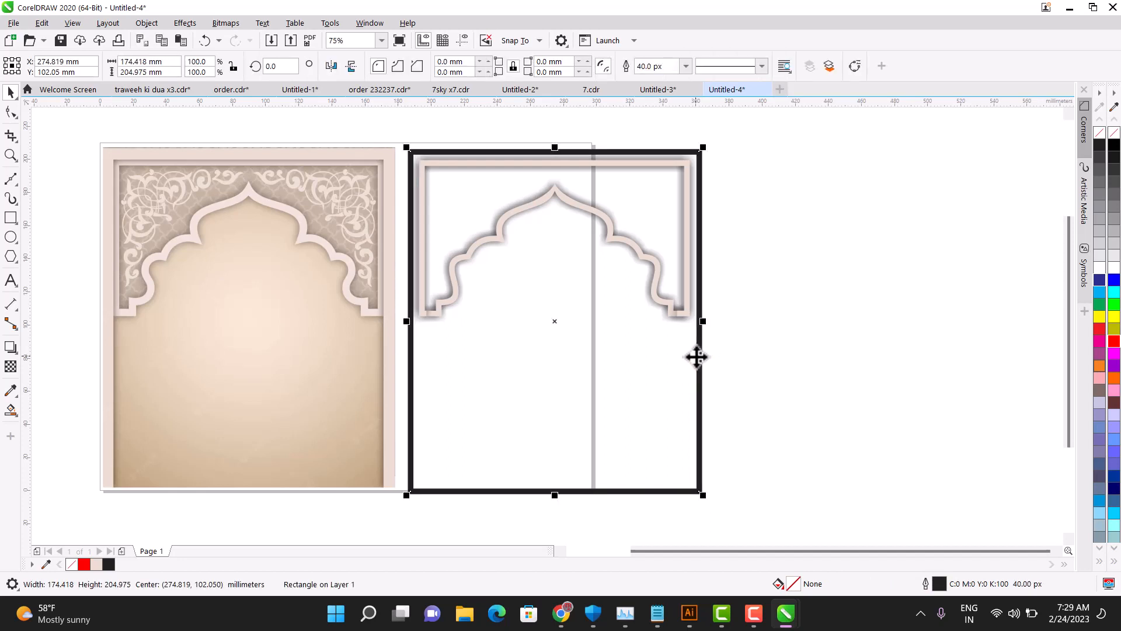
# Colour the rectangle's outline with the sampled light pink, fill it yellow and send it behind the arch and inner frame.
pyautogui.rightClick(97, 567)
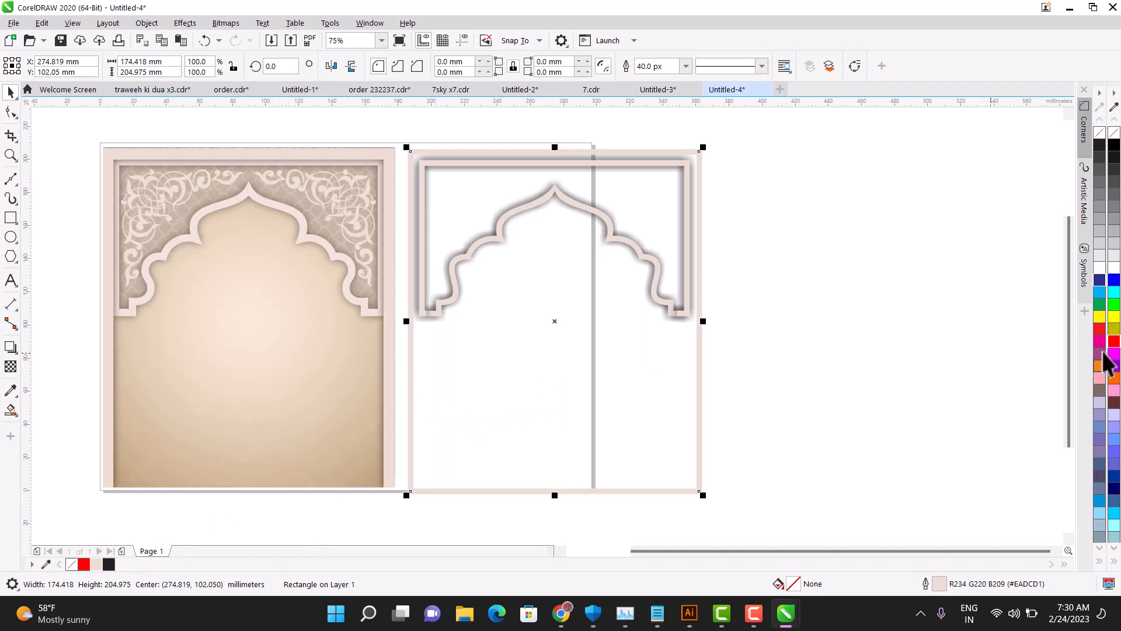
pyautogui.click(1114, 317)
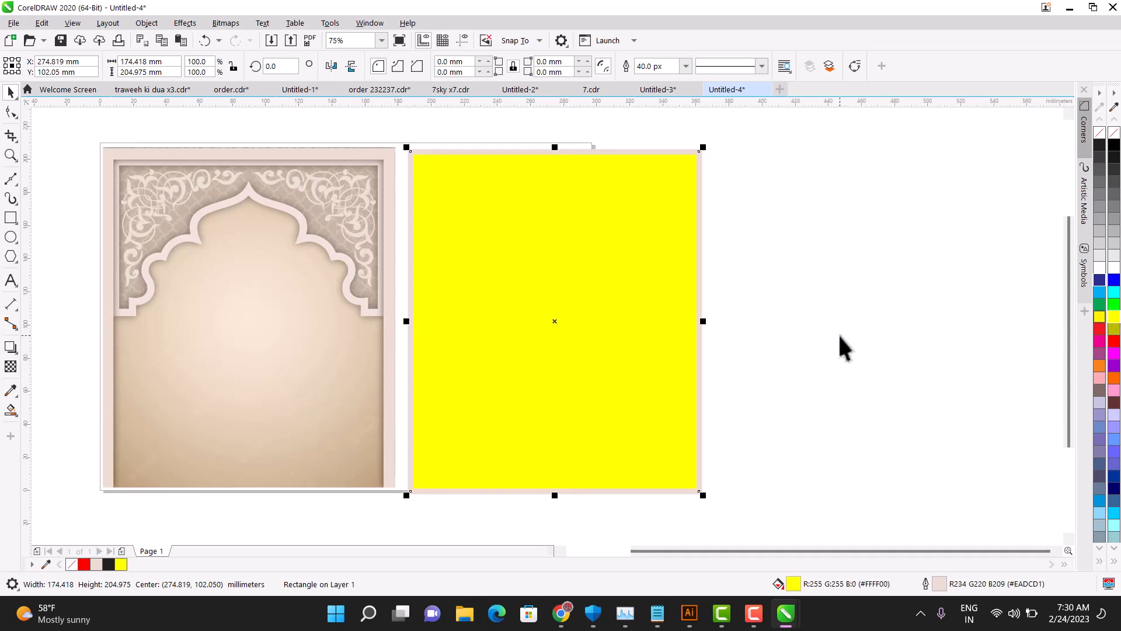
pyautogui.hotkey('shift', 'pagedown')
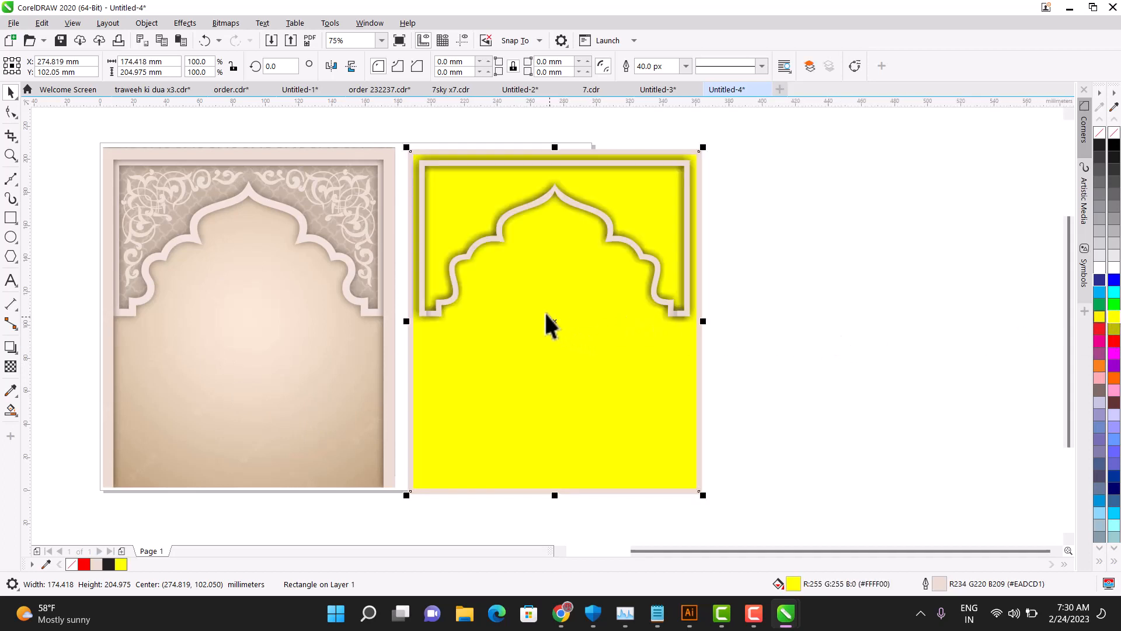
# Apply an elliptical fountain fill to the background rectangle and centre it just below the arch.
pyautogui.press('g')
pyautogui.moveTo(545, 290); pyautogui.dragTo(723, 491)
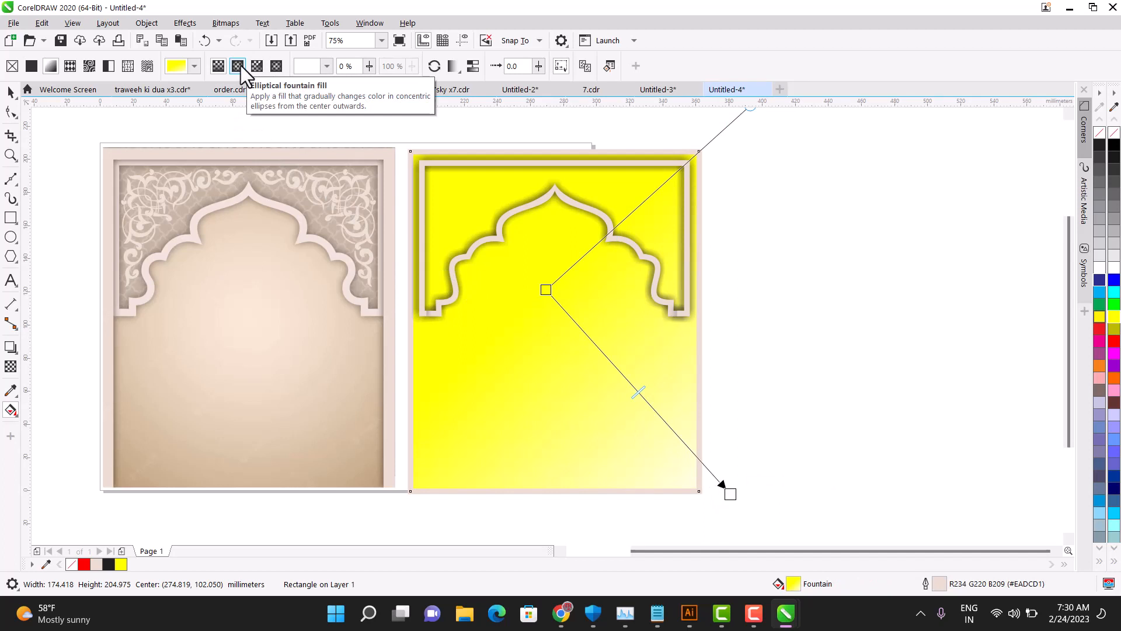
pyautogui.click(239, 66)
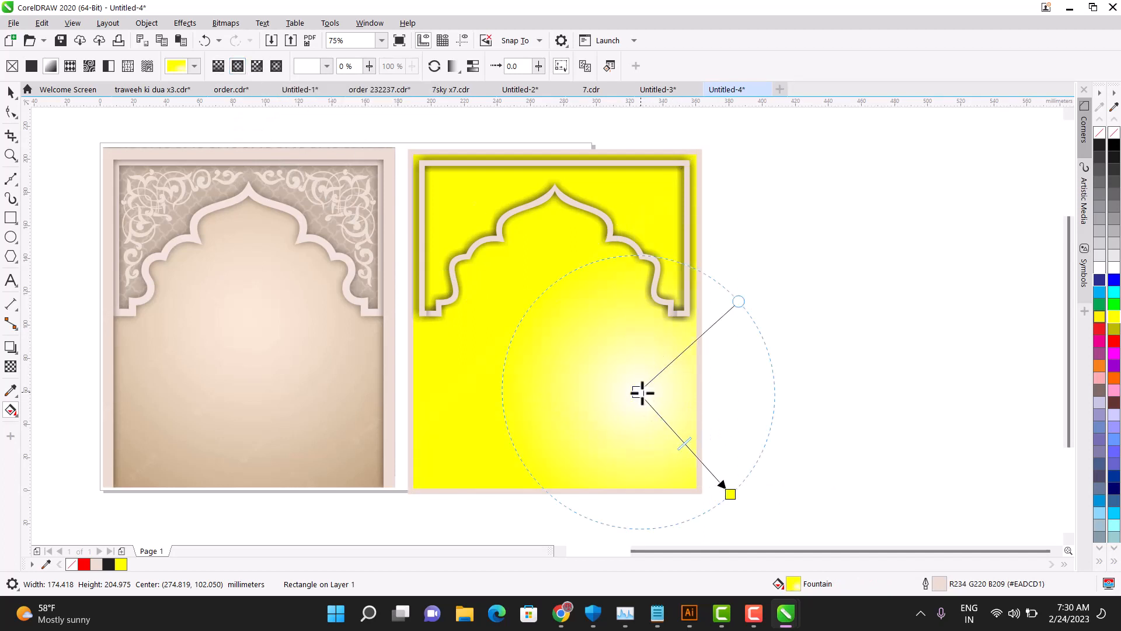
pyautogui.moveTo(642, 393); pyautogui.dragTo(561, 347)
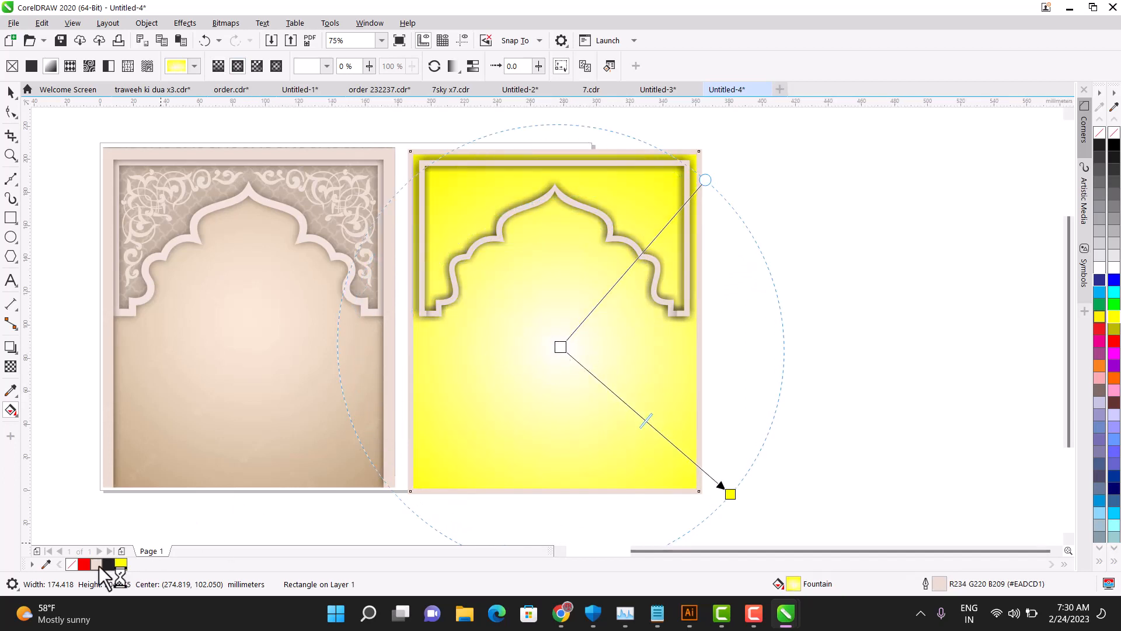
# Recolour the fountain fill with a pale pink centre and a dusty pink outer colour, and clear the selection.
pyautogui.moveTo(99, 565)
pyautogui.mouseDown()
pyautogui.moveTo(139, 563)
pyautogui.moveTo(116, 562)
pyautogui.mouseUp()
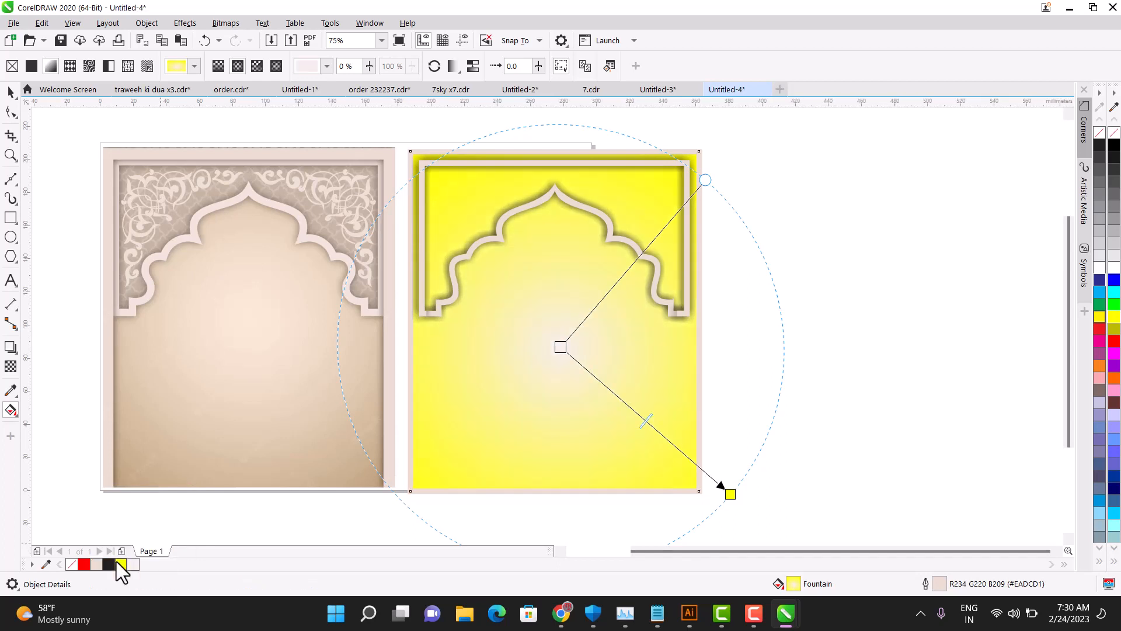
pyautogui.click(730, 494)
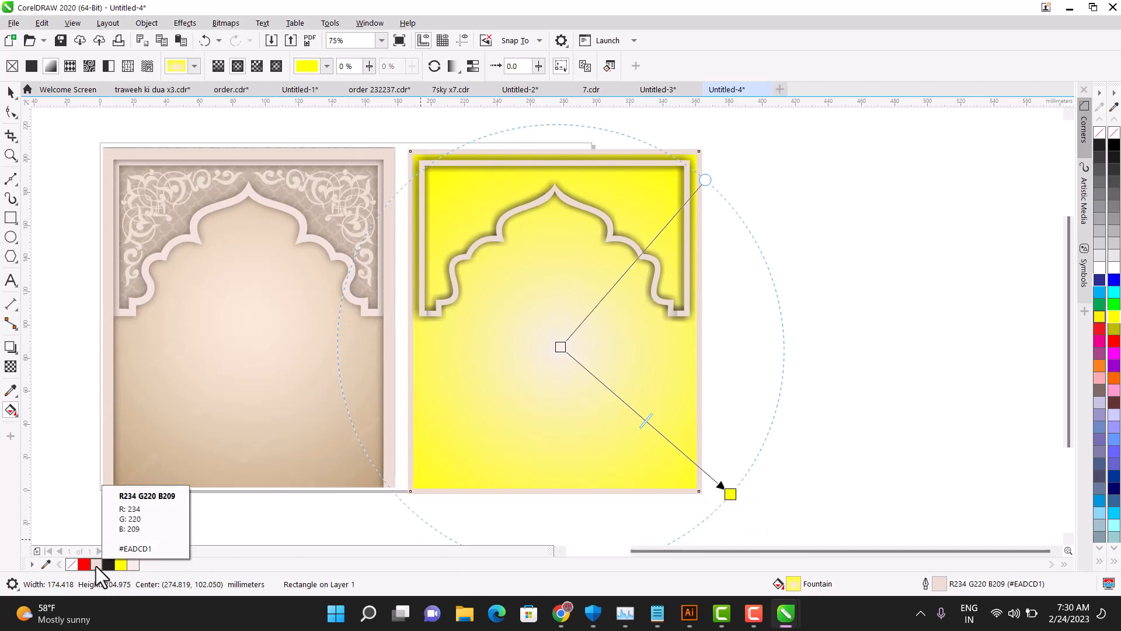
pyautogui.moveTo(95, 566); pyautogui.dragTo(96, 566)
pyautogui.moveTo(167, 590); pyautogui.dragTo(167, 590)
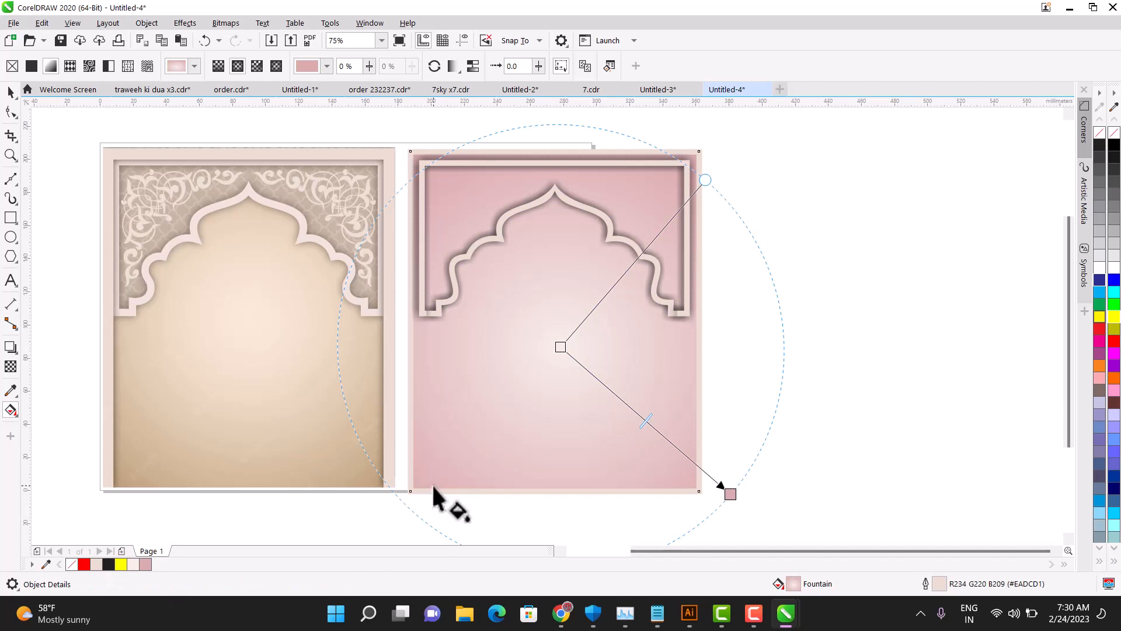
pyautogui.click(10, 93)
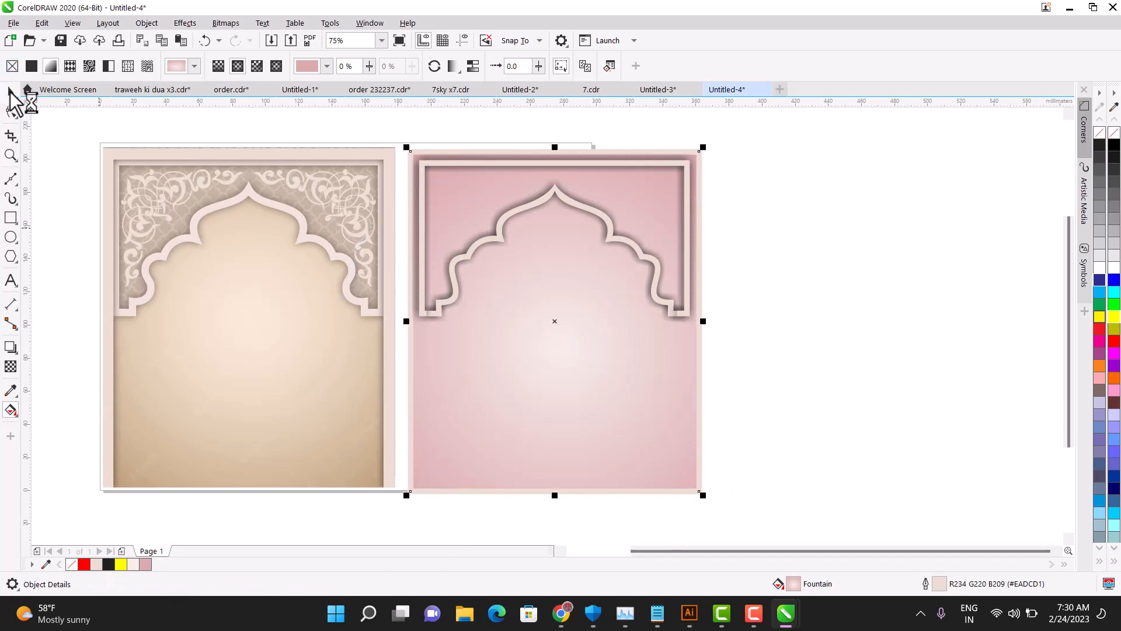
pyautogui.click(822, 273)
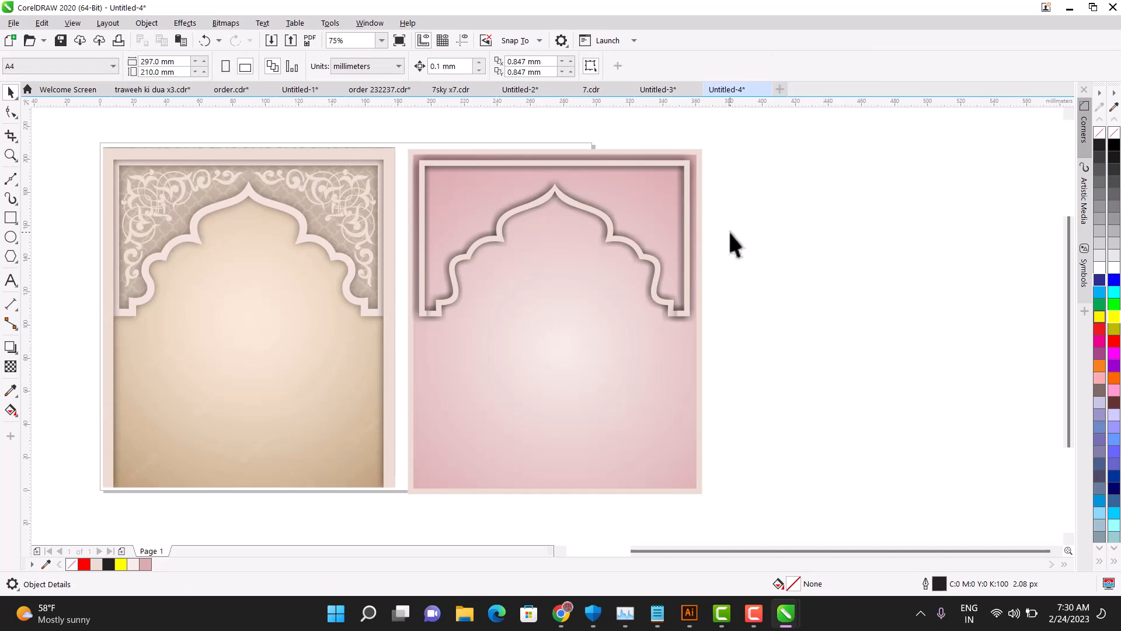
pyautogui.click(698, 153)
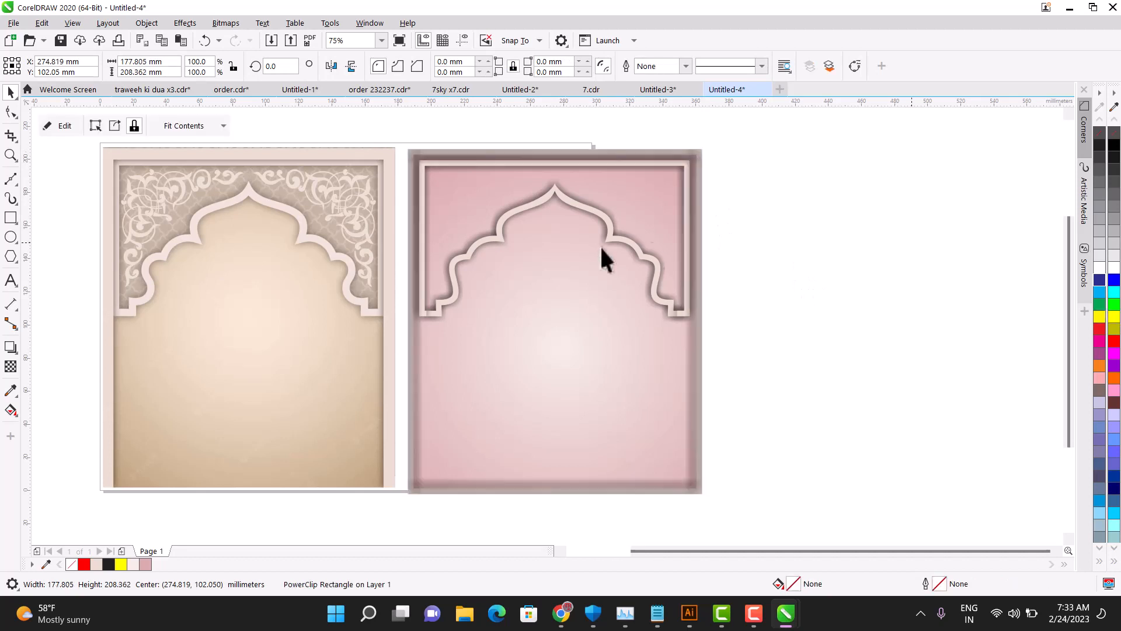
pyautogui.press('Escape')
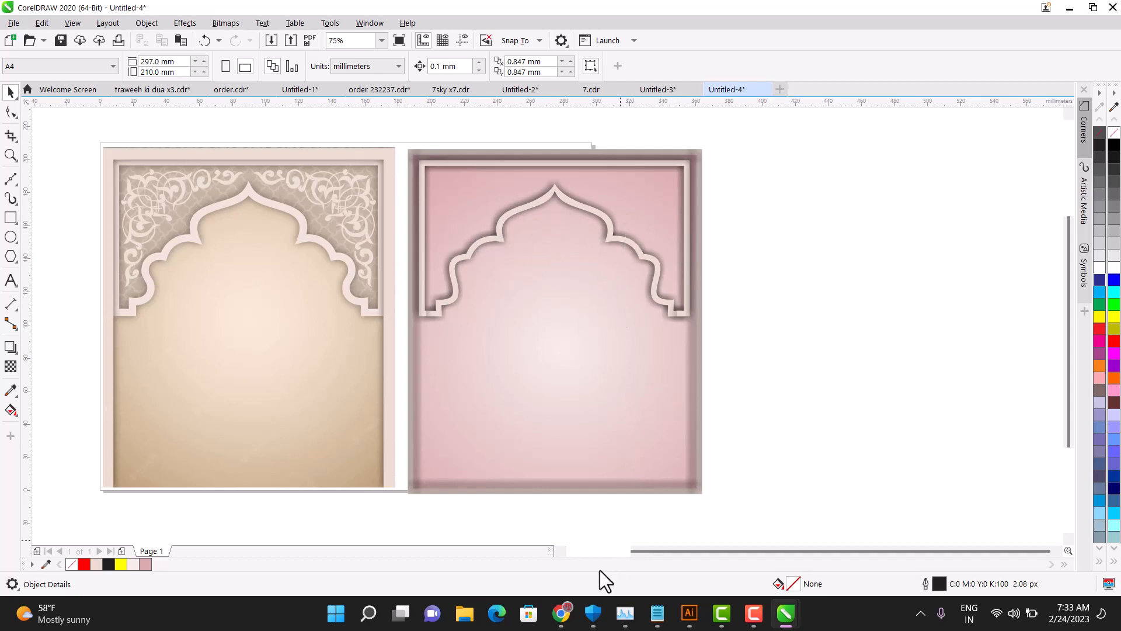
# Switch to Chrome and search Google Images for "corner design".
pyautogui.click(561, 613)
pyautogui.write('corne')
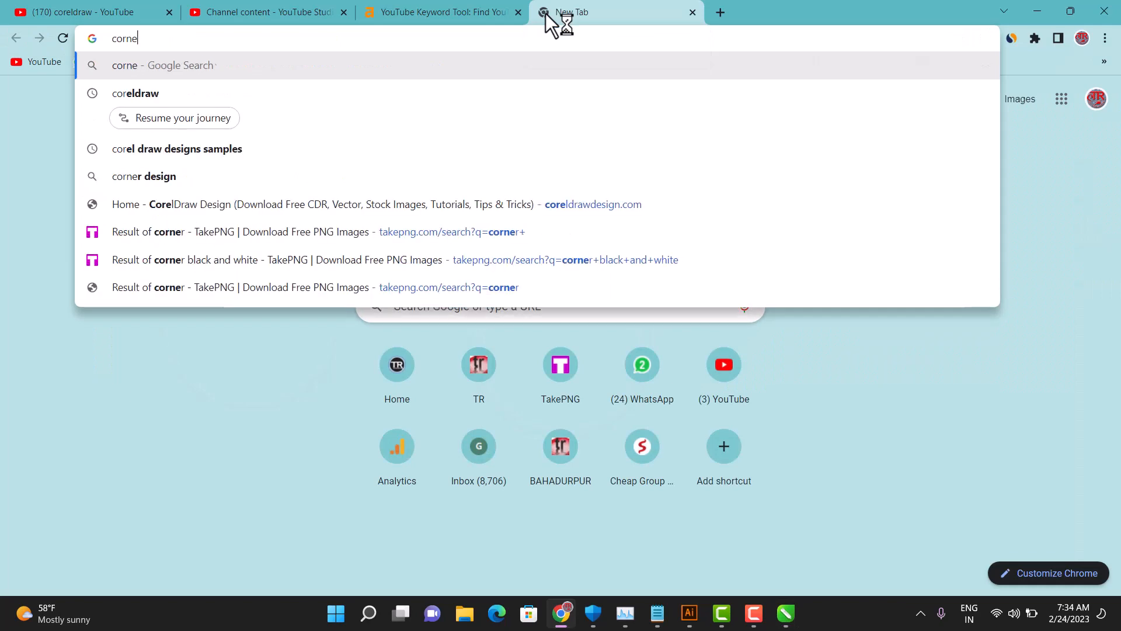
pyautogui.click(144, 176)
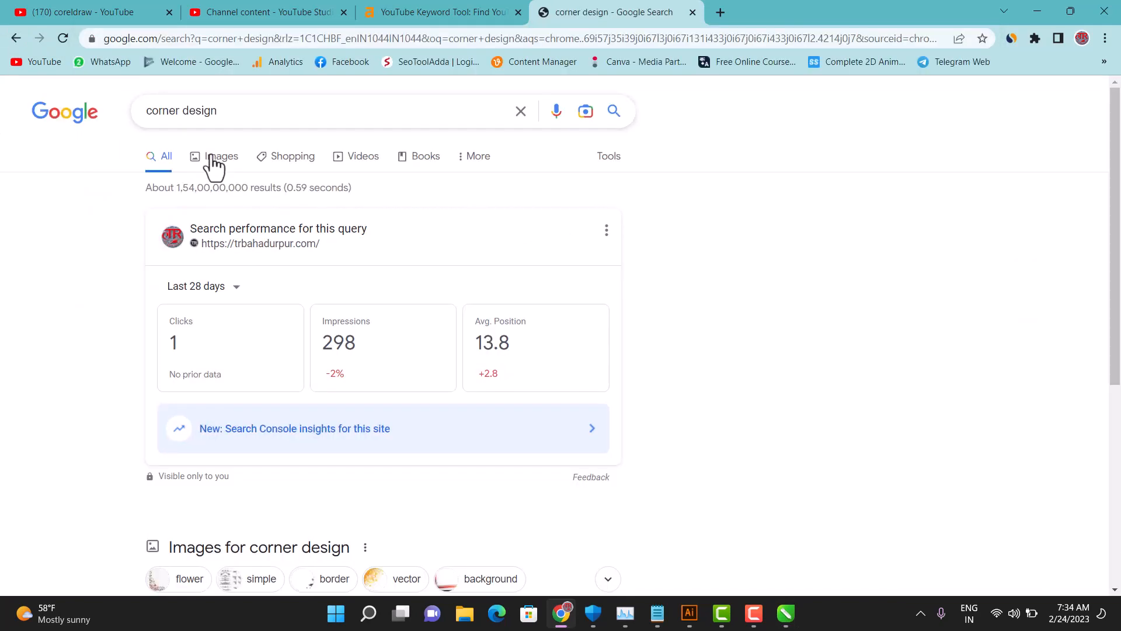
pyautogui.click(213, 159)
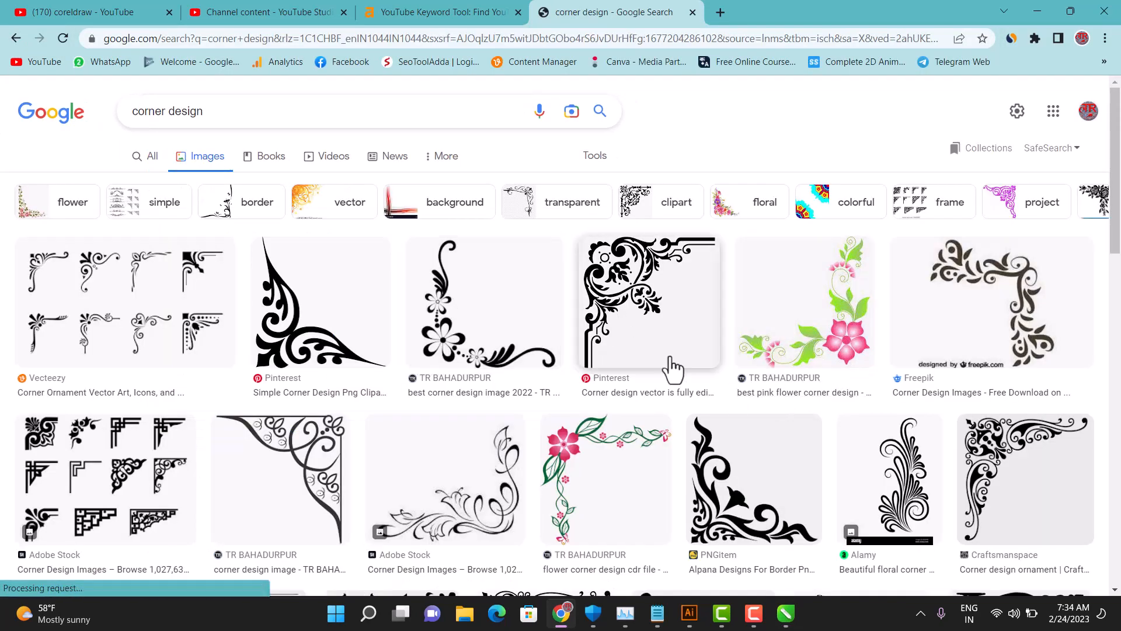
# Browse the corner design images and copy the black SeekPNG scroll corner ornament.
pyautogui.scroll(-2, 418, 342)
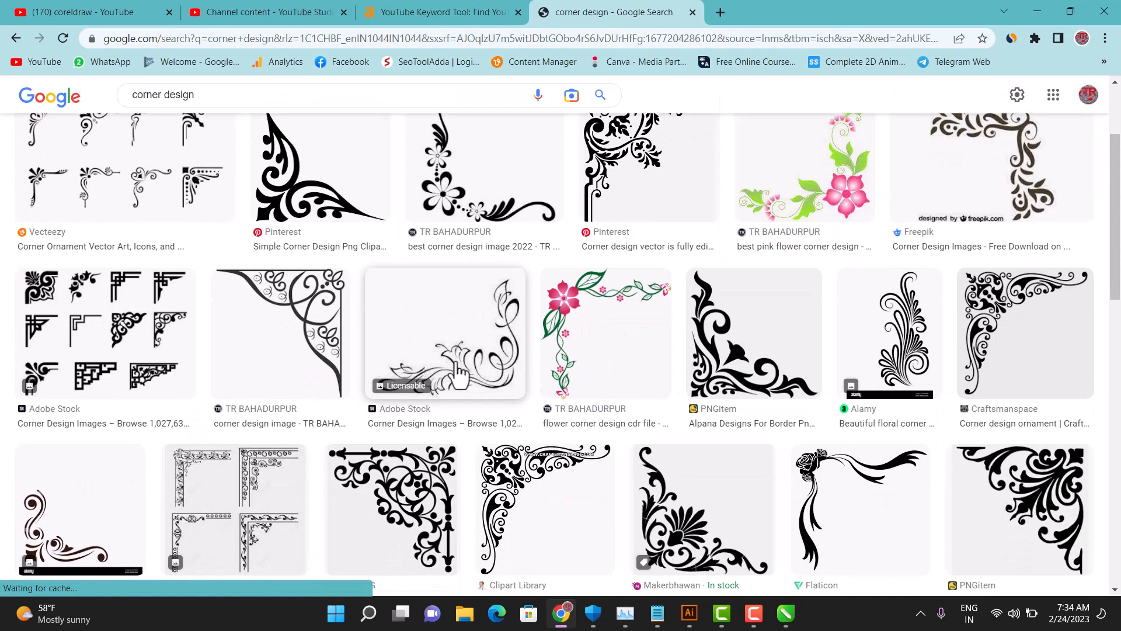
pyautogui.scroll(-1, 423, 373)
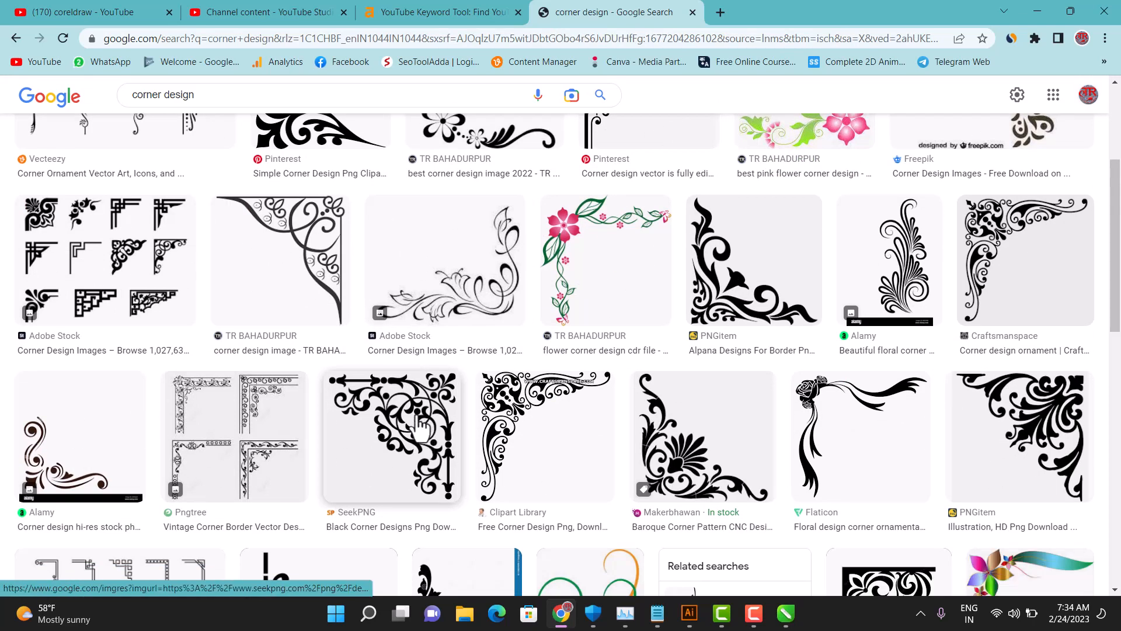
pyautogui.click(424, 429)
pyautogui.rightClick(823, 277)
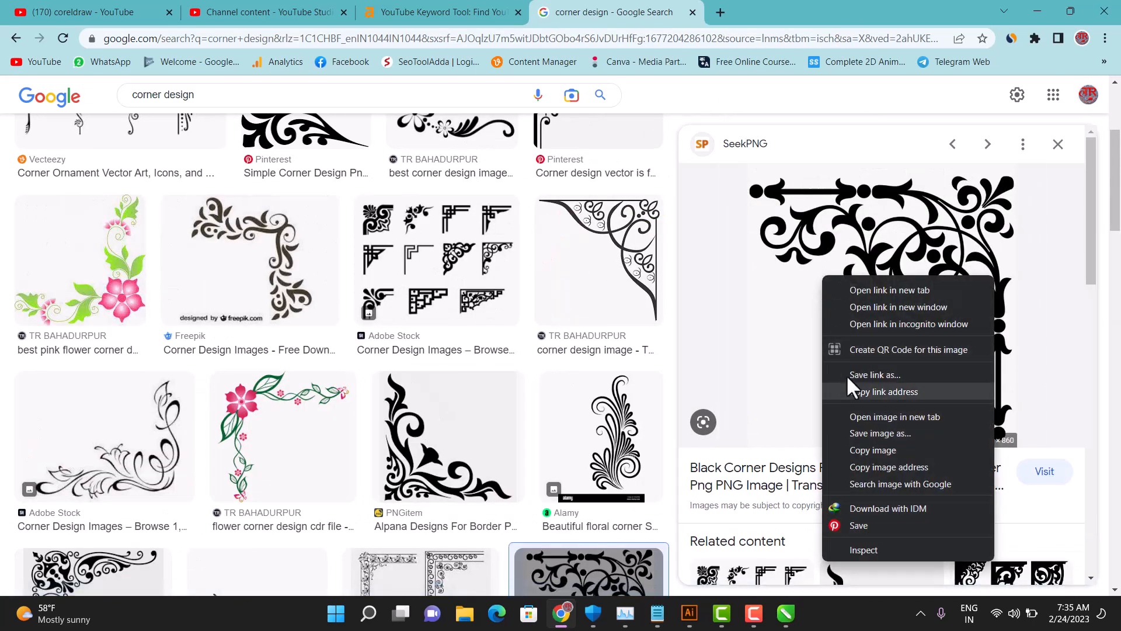
pyautogui.click(870, 451)
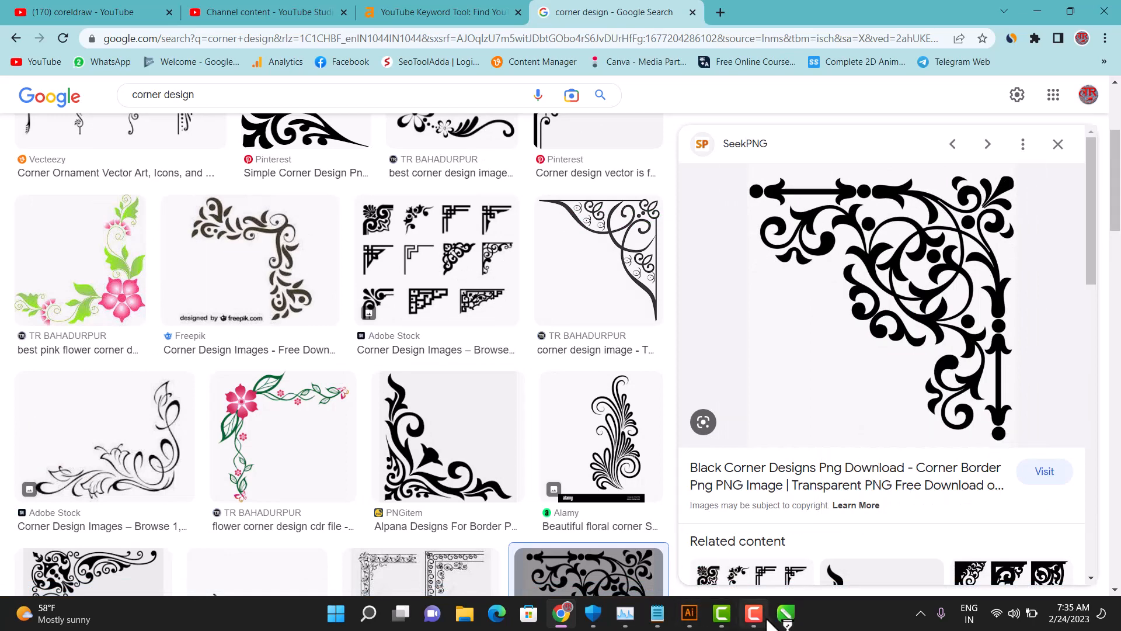
# Switch back to CorelDRAW, paste the ornament image, scale it to about 34% and place it beside the pink arch artwork.
pyautogui.click(566, 619)
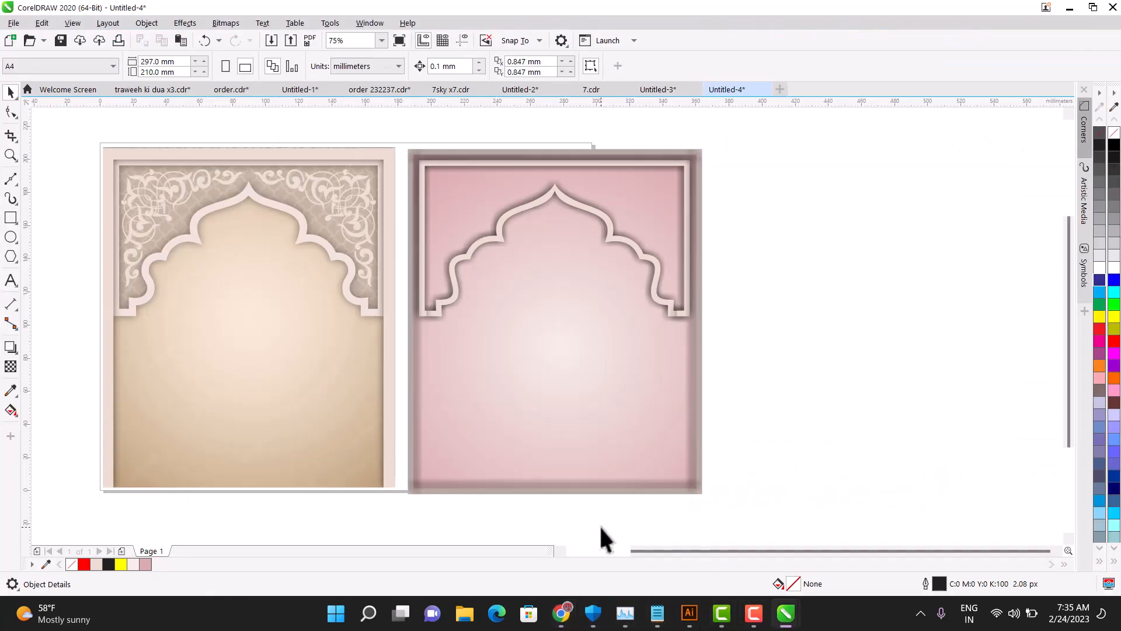
pyautogui.hotkey('ctrl', 'v')
pyautogui.scroll(-2, 458, 318)
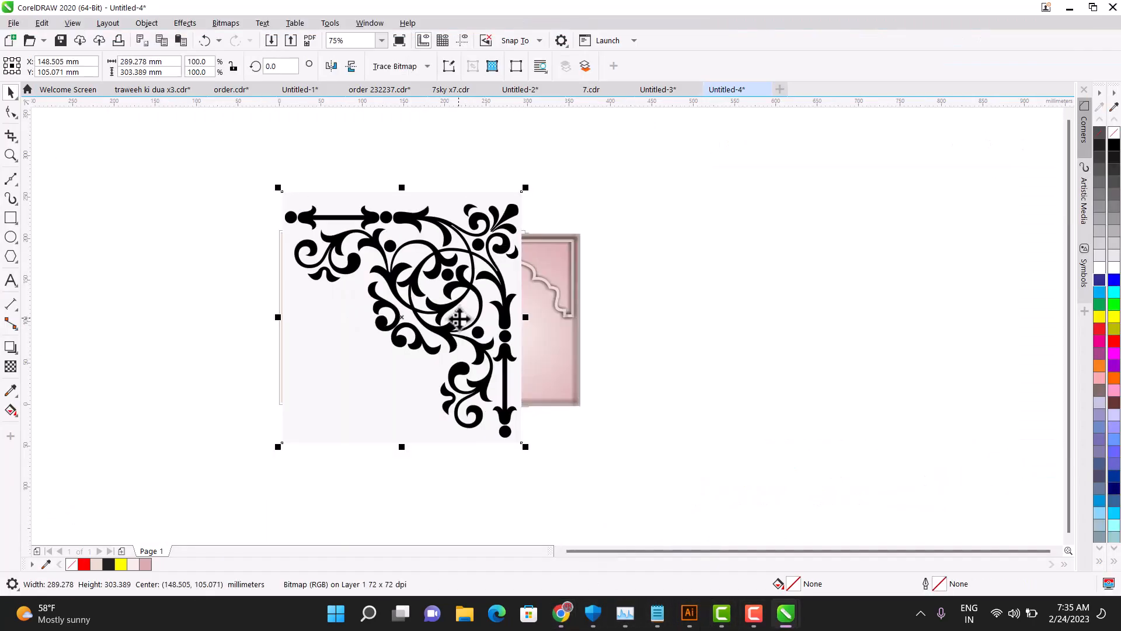
pyautogui.moveTo(278, 188); pyautogui.dragTo(656, 282)
pyautogui.scroll(2, 655, 281)
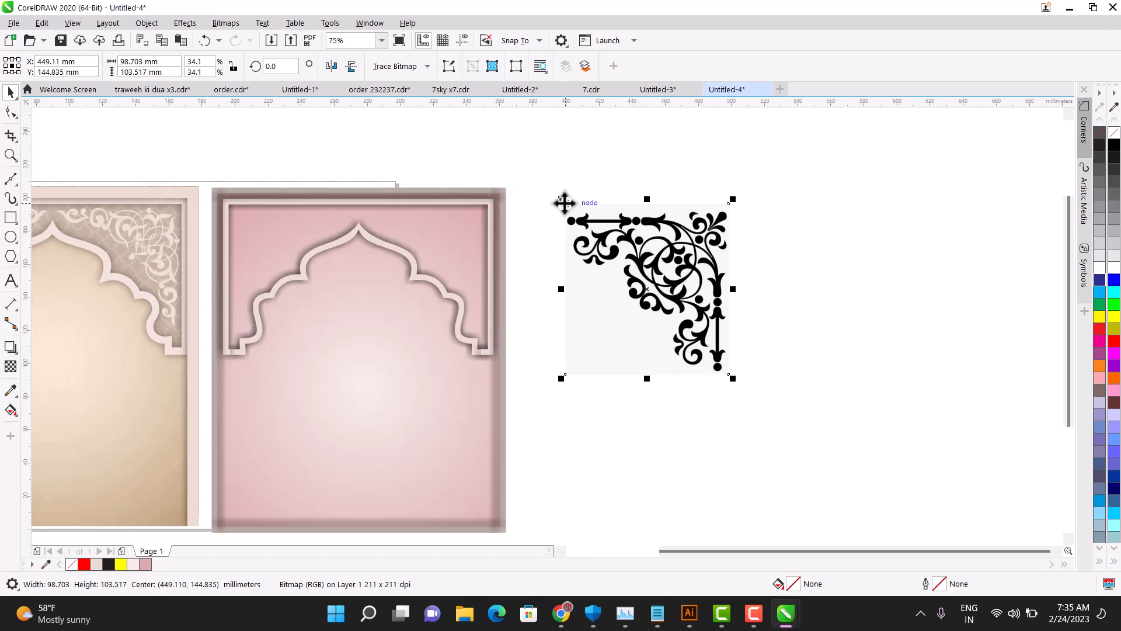
# Vectorize the ornament bitmap with a Line Art outline trace at detail 70 and smoothing 25, removing the background colour.
pyautogui.click(425, 68)
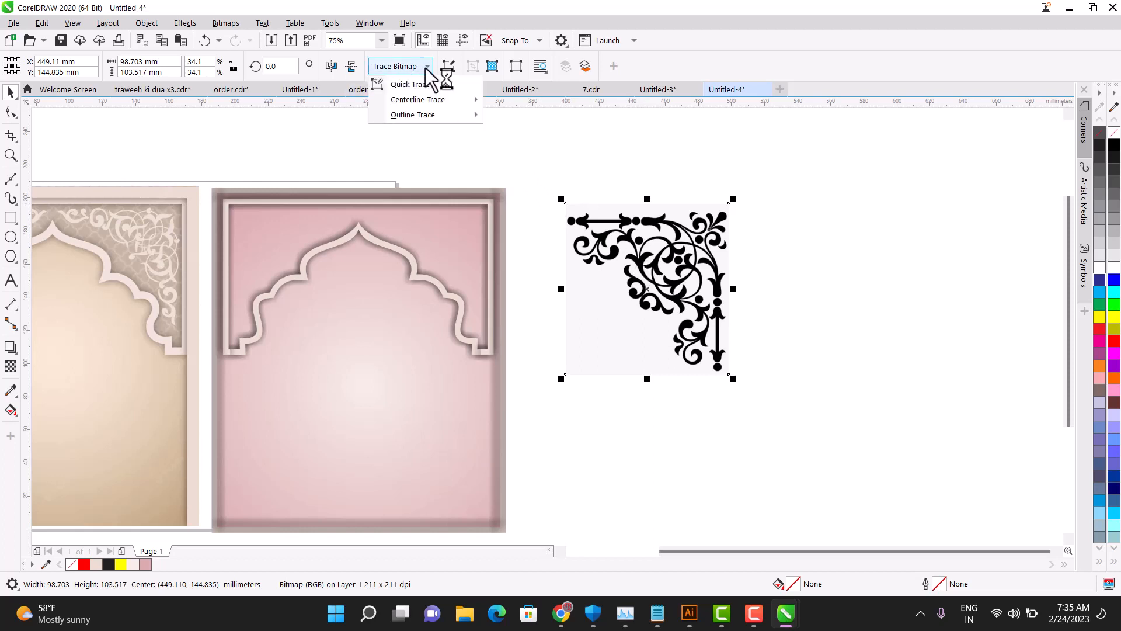
pyautogui.click(428, 86)
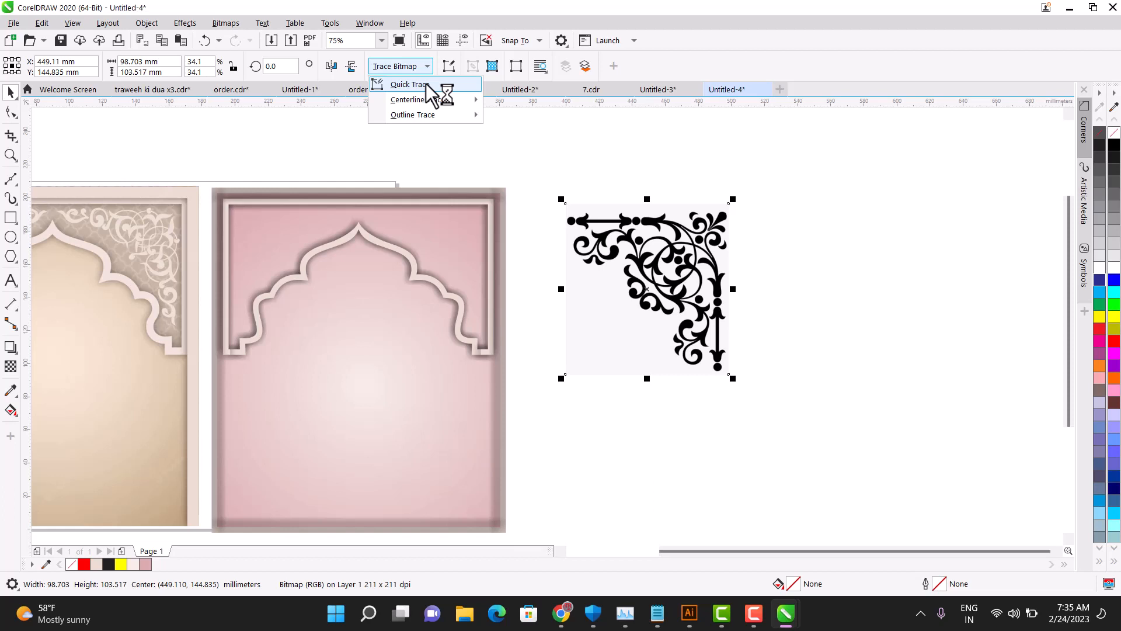
pyautogui.moveTo(448, 116)
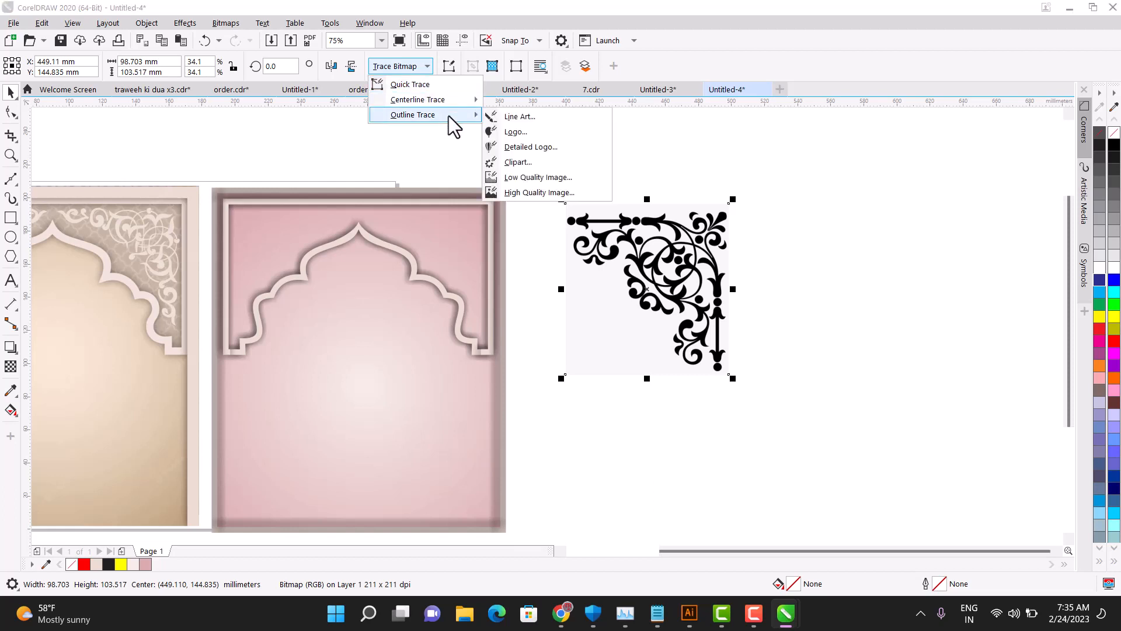
pyautogui.click(537, 121)
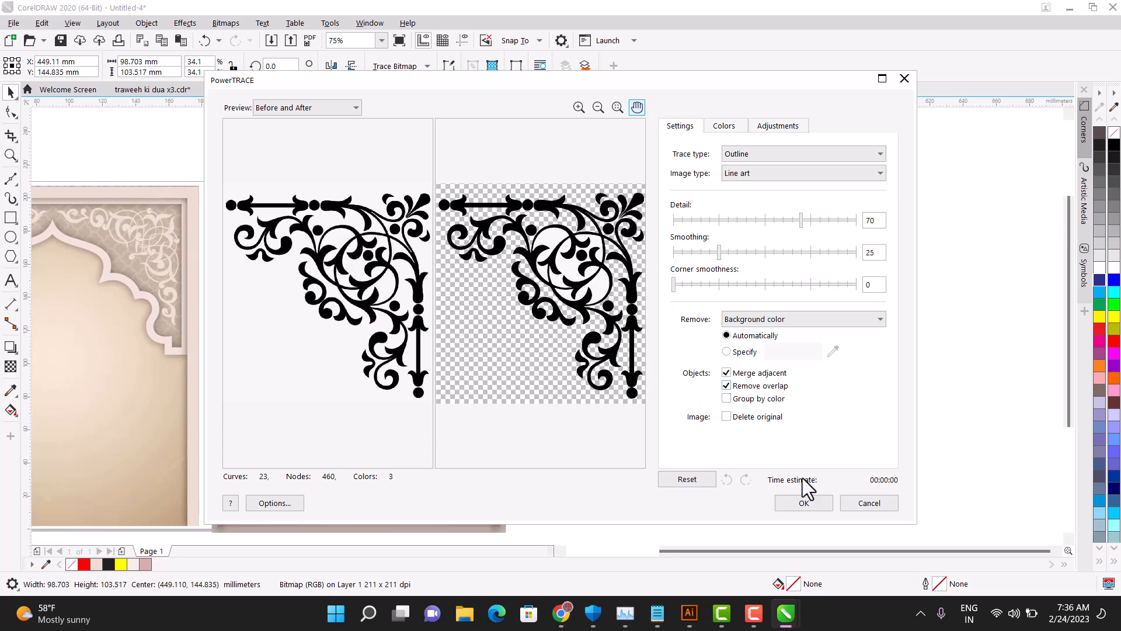
pyautogui.click(805, 501)
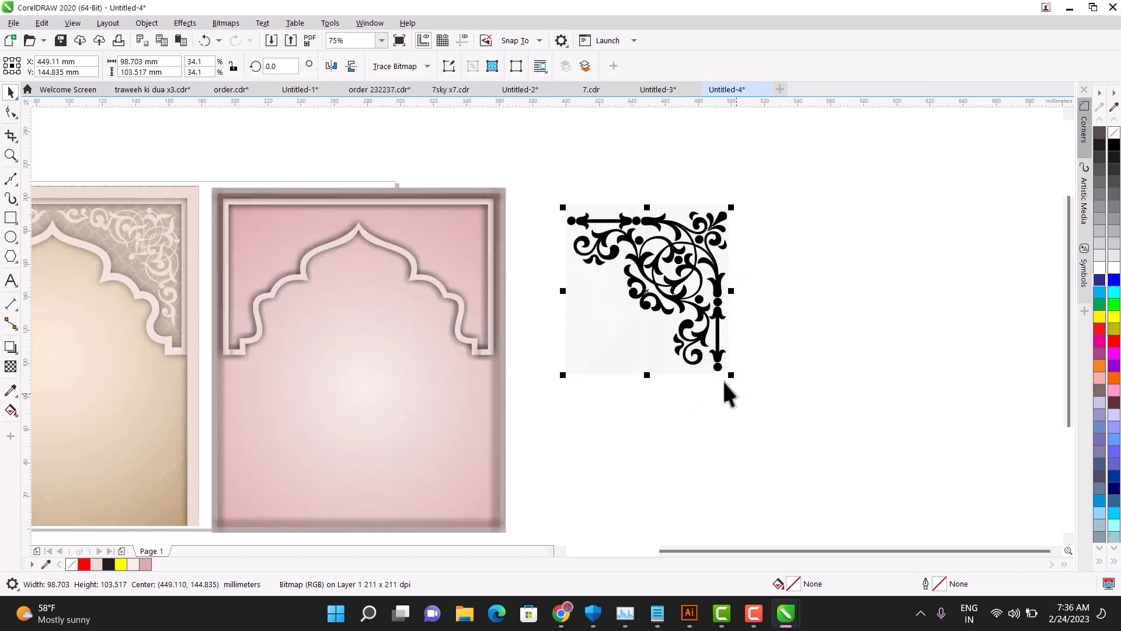
# Separate the traced ornament from its source bitmap, delete the bitmap and move the tracing to the blank area beside the artwork.
pyautogui.moveTo(657, 311)
pyautogui.mouseDown()
pyautogui.moveTo(514, 444)
pyautogui.moveTo(382, 426)
pyautogui.moveTo(423, 416)
pyautogui.mouseUp()
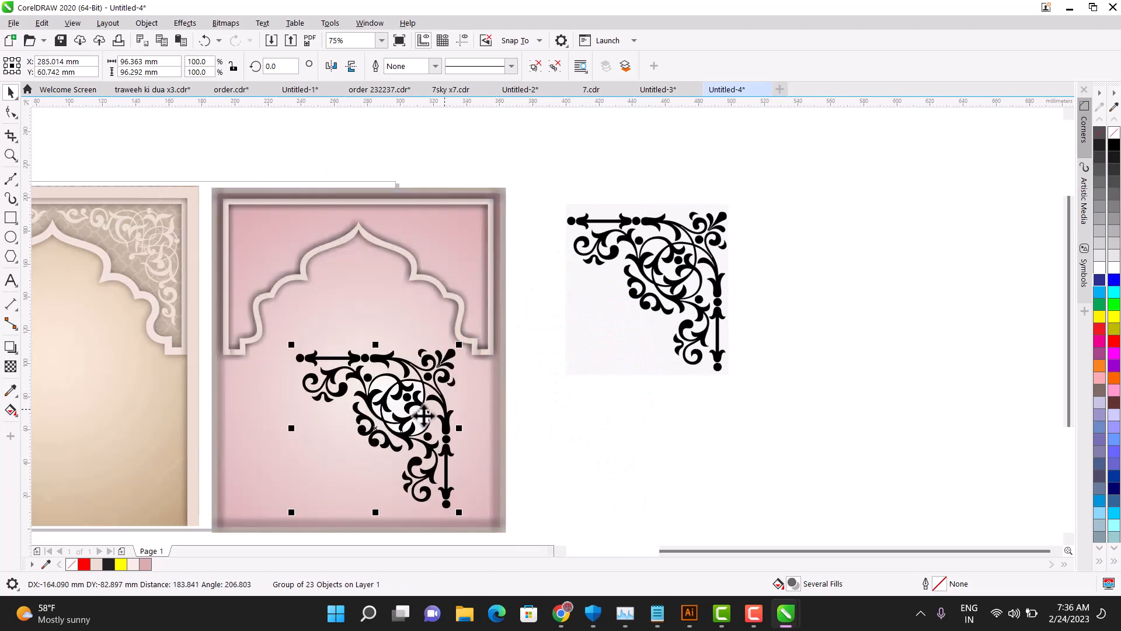
pyautogui.click(658, 309)
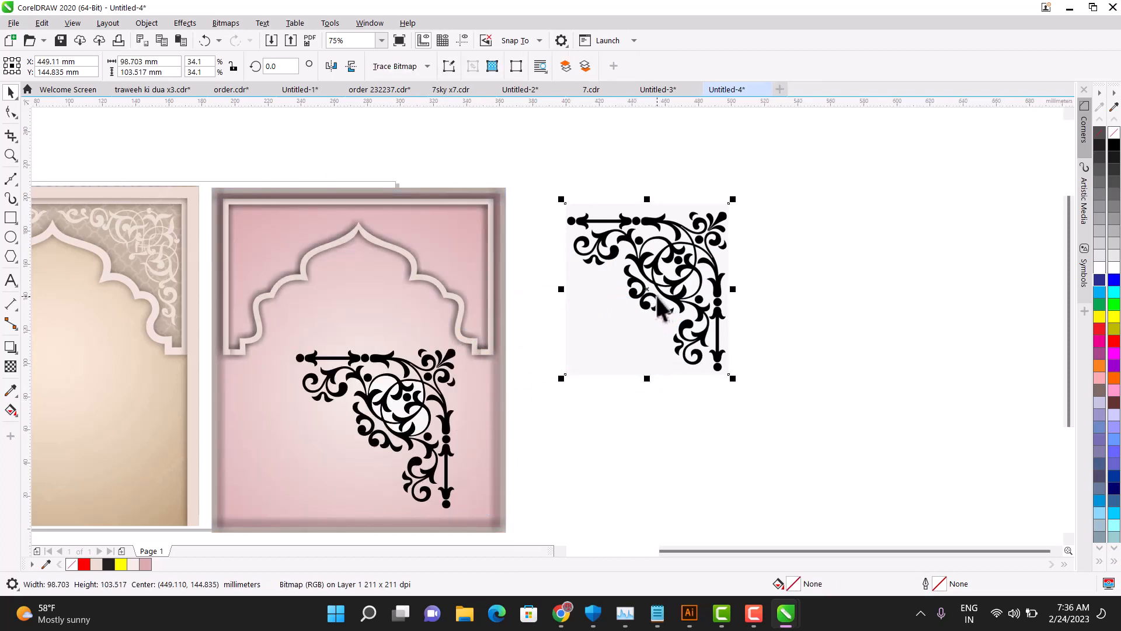
pyautogui.press('Delete')
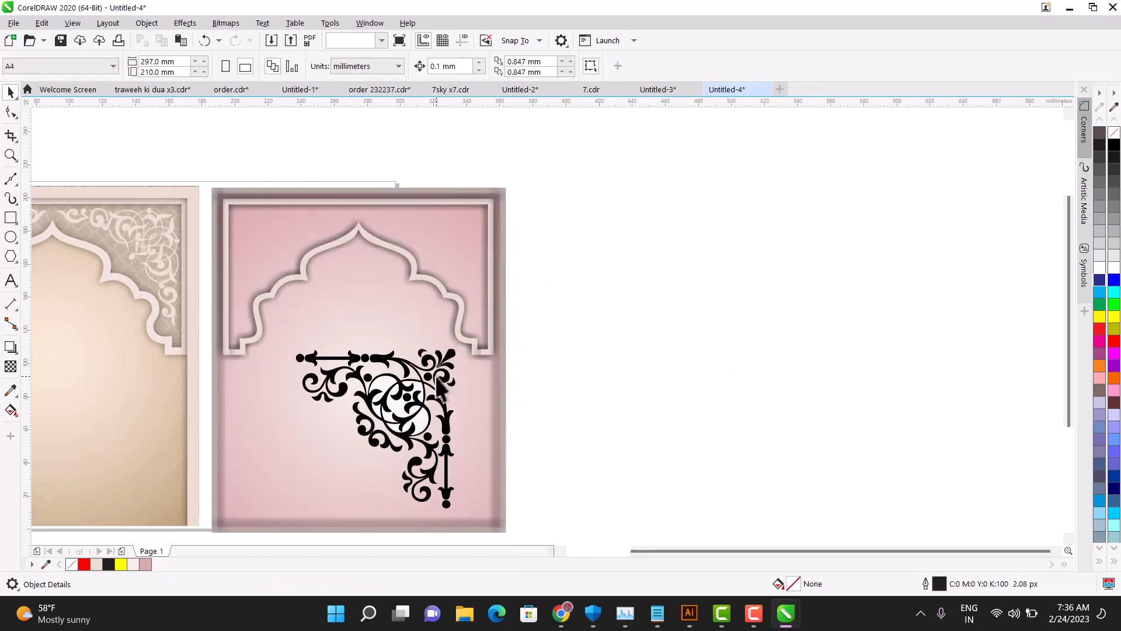
pyautogui.moveTo(442, 390); pyautogui.dragTo(685, 299)
# Ungroup the traced ornament completely, delete the pale filler shapes inside its central scrolls and regroup the remaining pieces.
pyautogui.rightClick(688, 299)
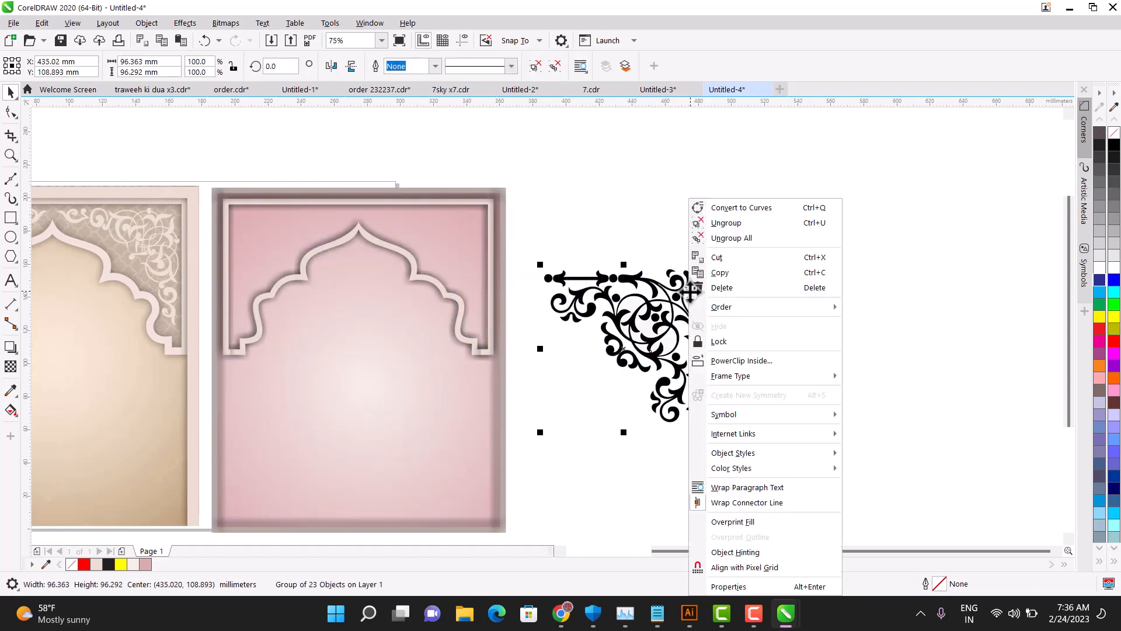
pyautogui.click(734, 240)
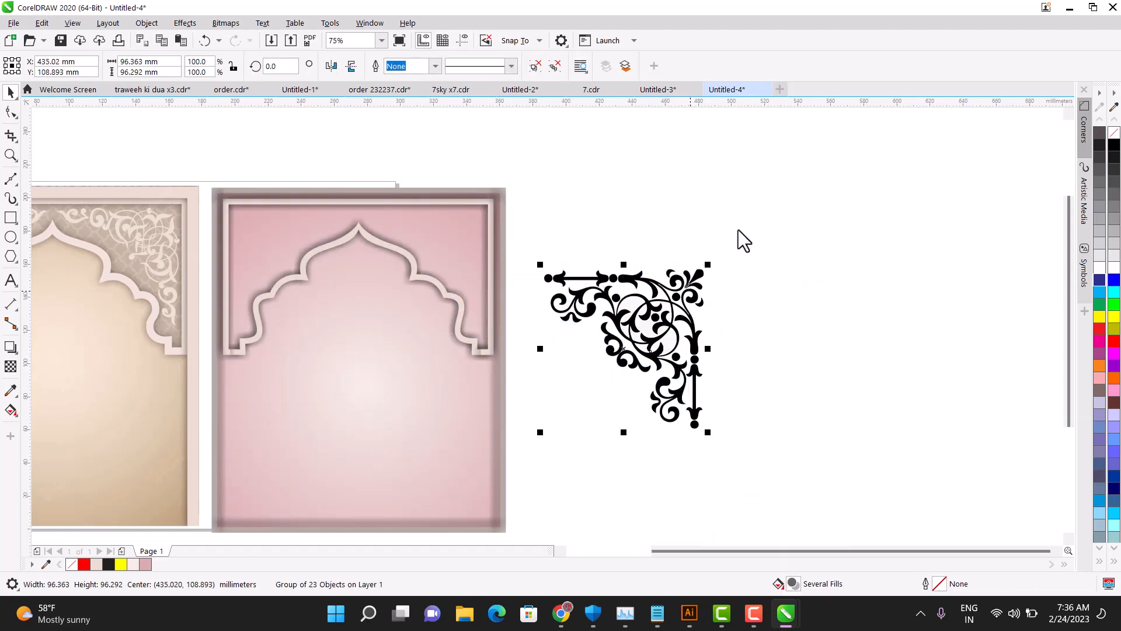
pyautogui.click(648, 328)
pyautogui.press('Delete')
pyautogui.click(634, 305)
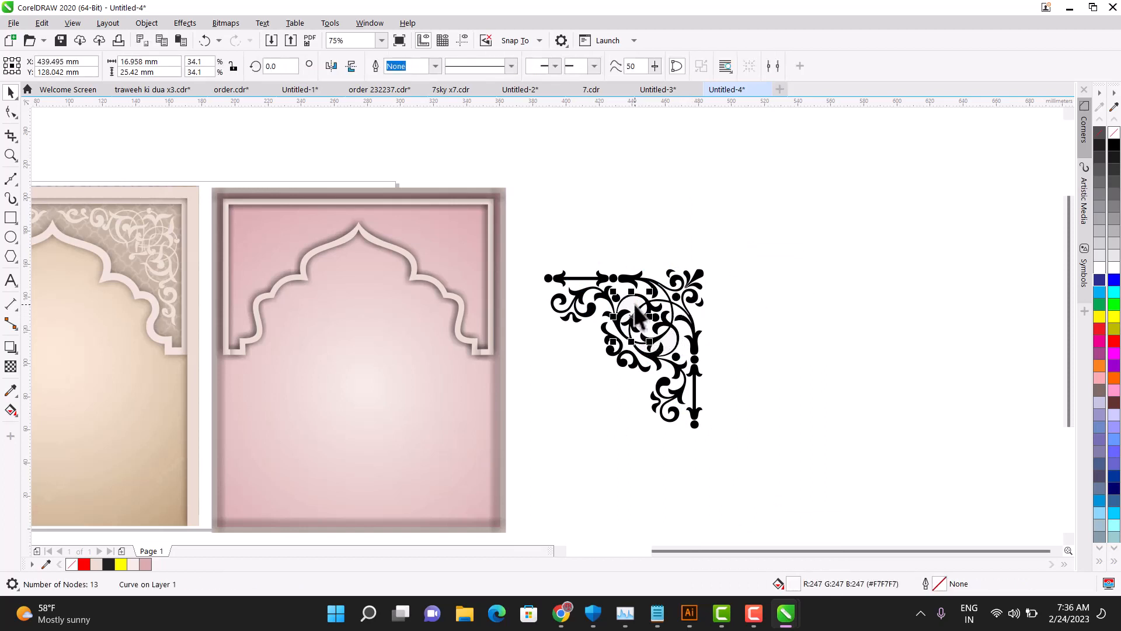
pyautogui.press('Delete')
pyautogui.moveTo(641, 348); pyautogui.dragTo(673, 345)
pyautogui.press('Delete')
pyautogui.moveTo(759, 243); pyautogui.dragTo(532, 443)
pyautogui.hotkey('ctrl', 'g')
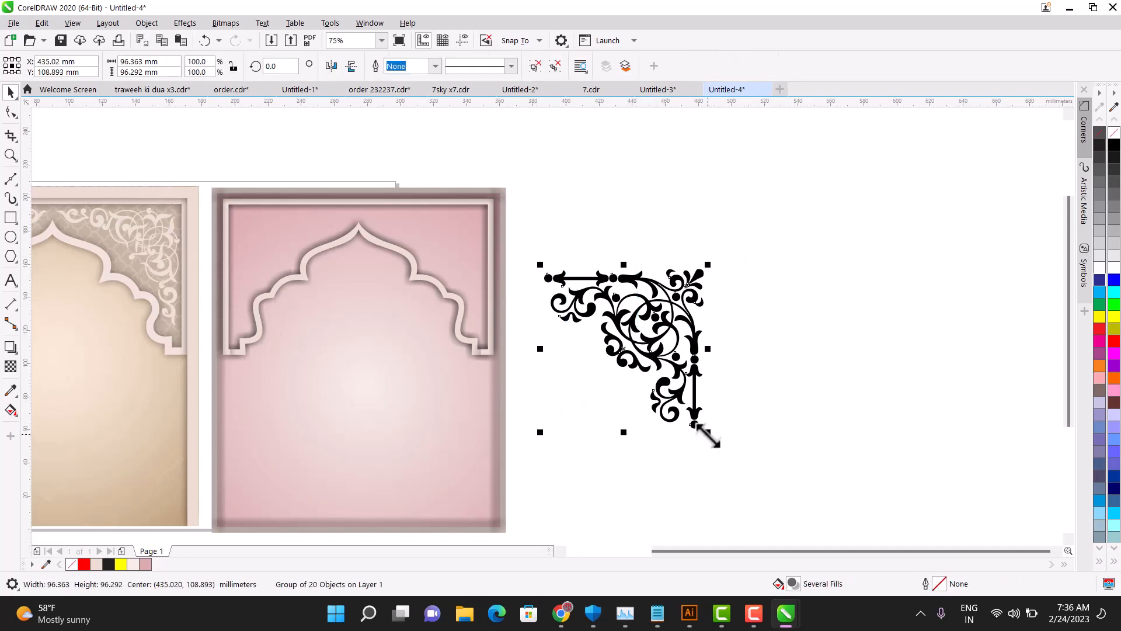
# Scale the ornament to about 49 mm wide, fit it in the frame's upper-right corner above the arch and fill it dusty pink.
pyautogui.moveTo(708, 432); pyautogui.dragTo(455, 251)
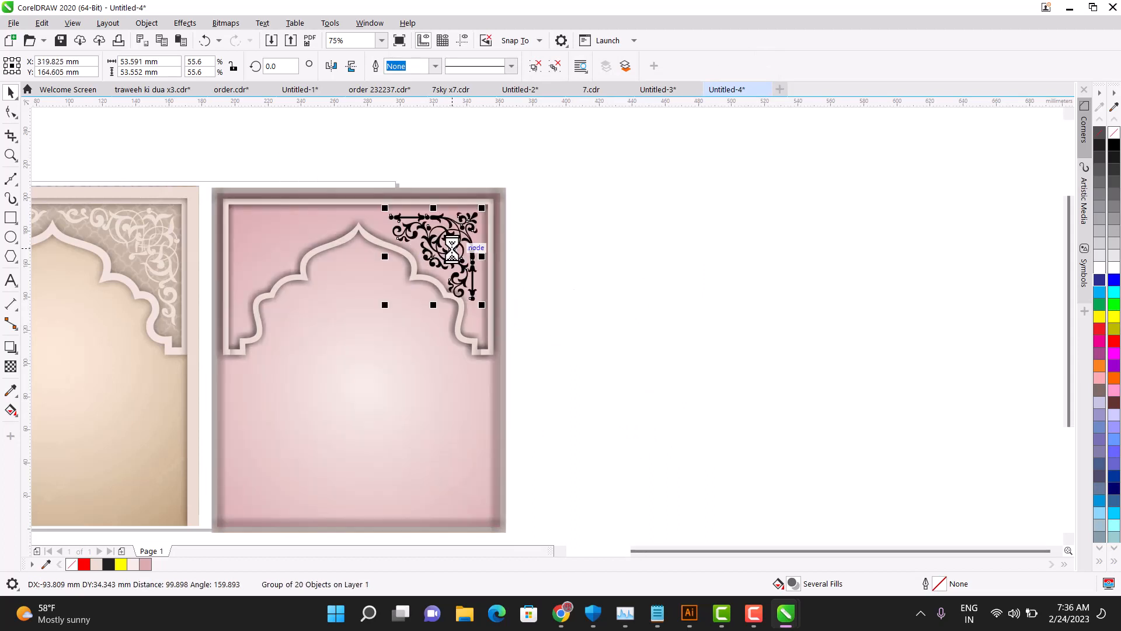
pyautogui.scroll(2, 445, 232)
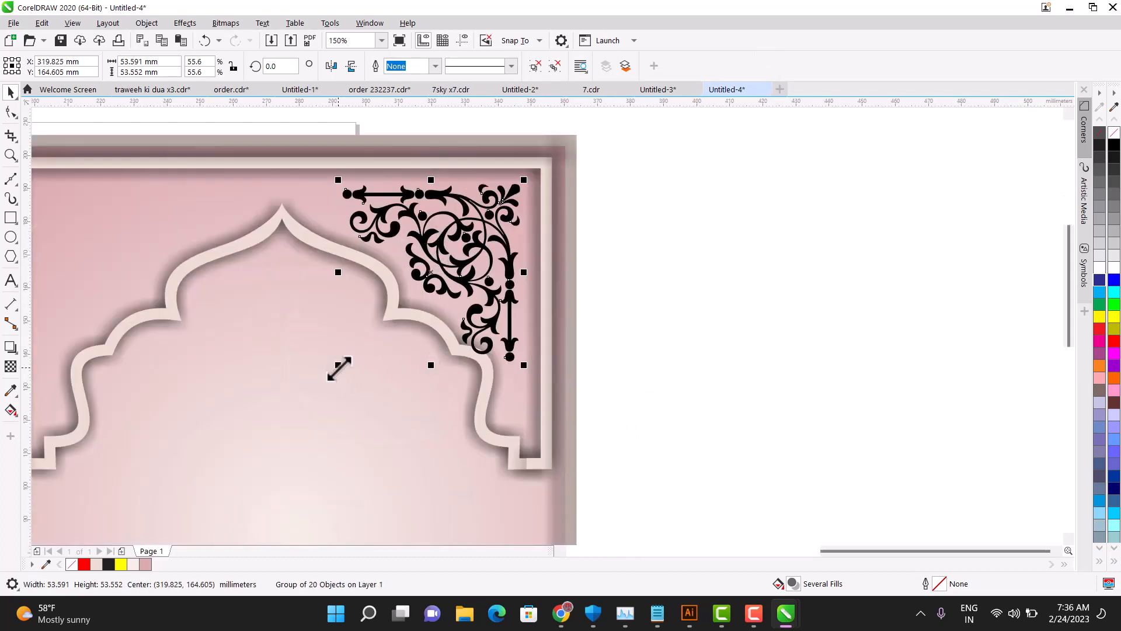
pyautogui.moveTo(339, 367)
pyautogui.mouseDown()
pyautogui.moveTo(356, 362)
pyautogui.moveTo(354, 350)
pyautogui.mouseUp()
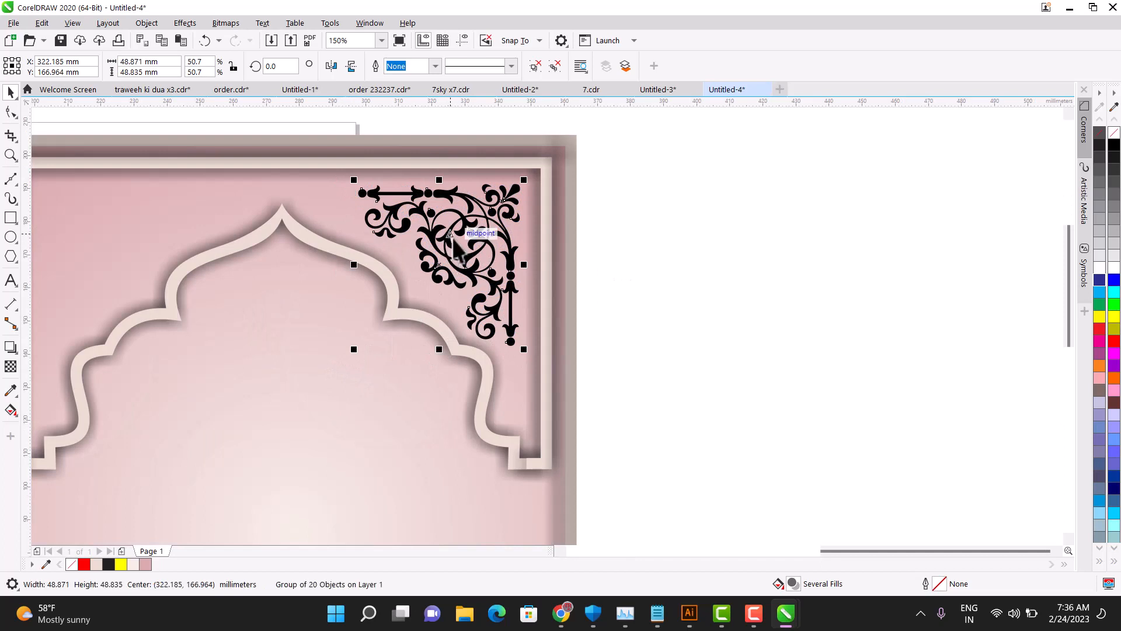
pyautogui.moveTo(454, 241); pyautogui.dragTo(457, 246)
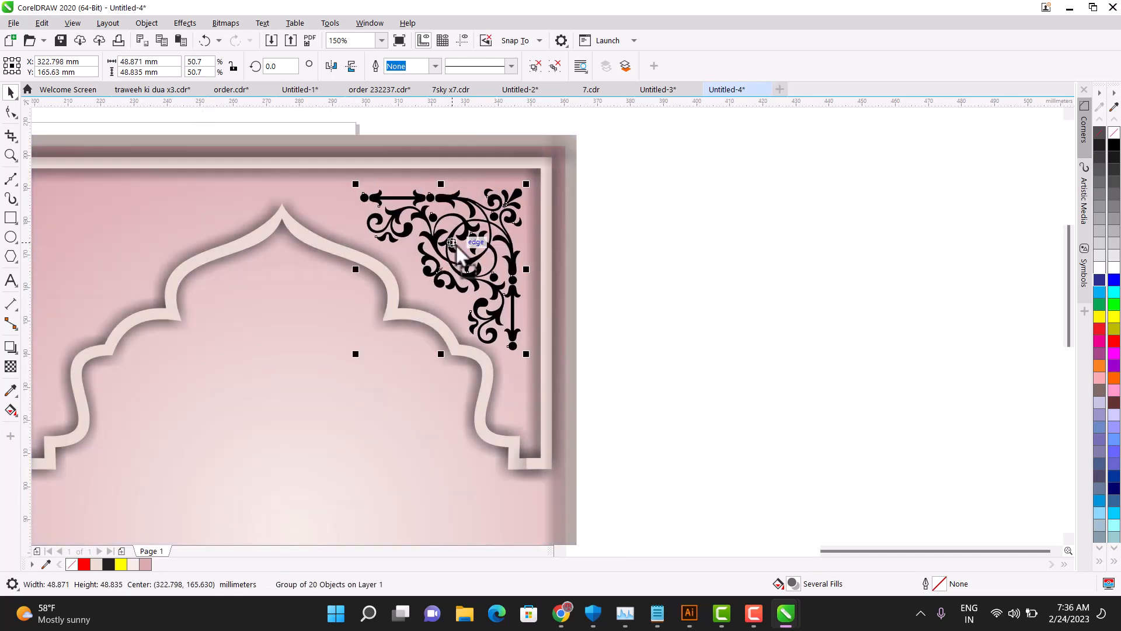
pyautogui.click(149, 566)
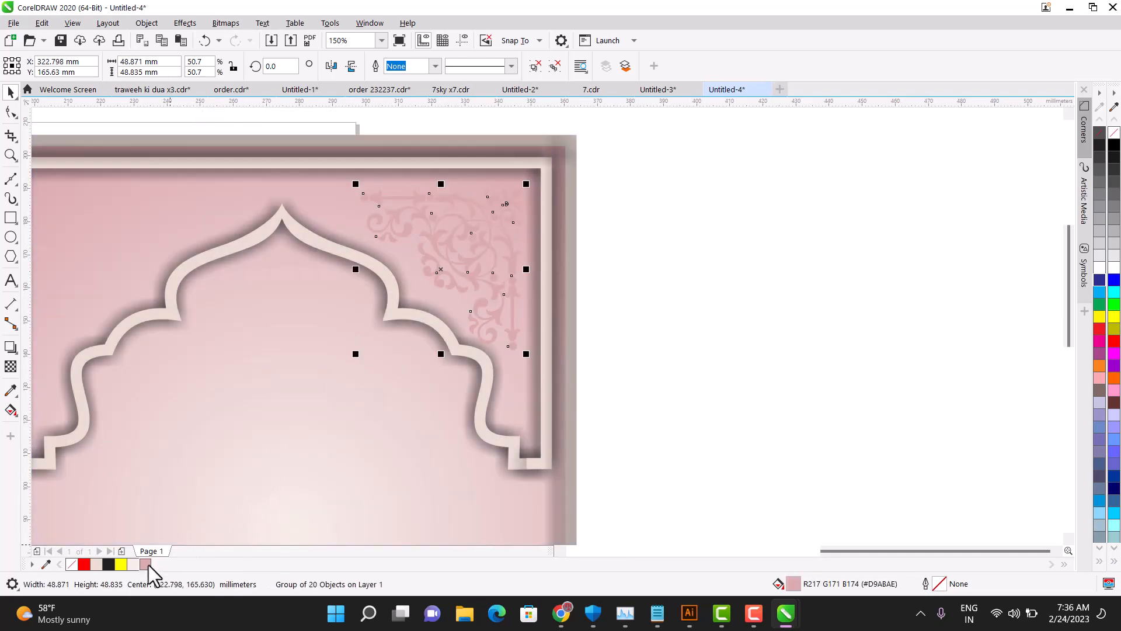
# Add a Small Glow drop shadow to the corner ornament, coloured black with a feathering of 5.
pyautogui.scroll(-2, 517, 260)
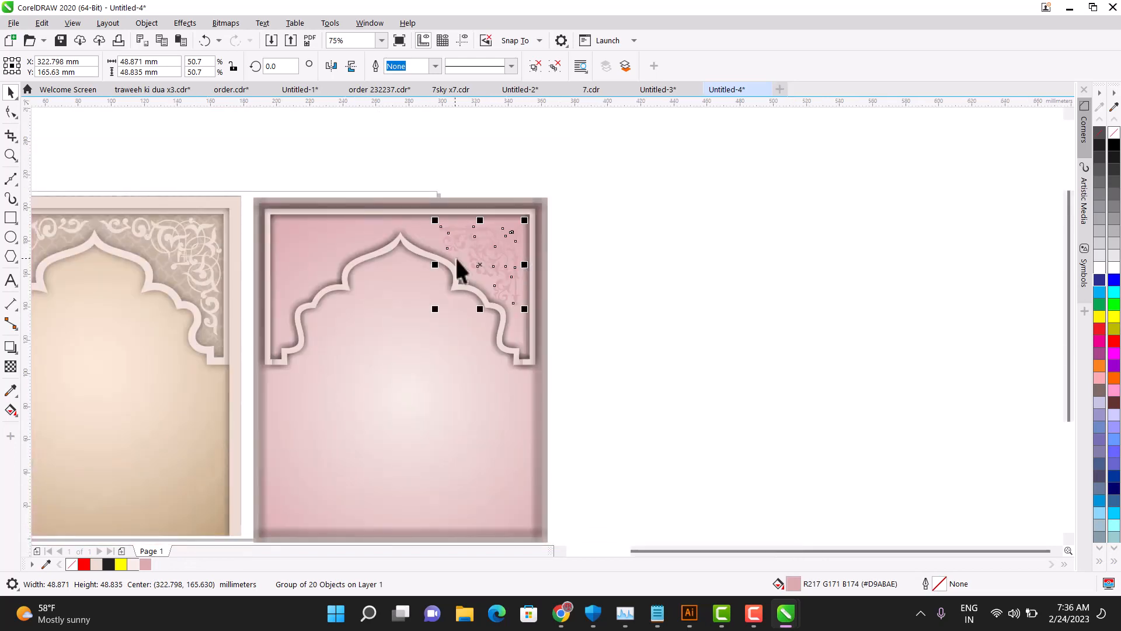
pyautogui.scroll(2, 457, 268)
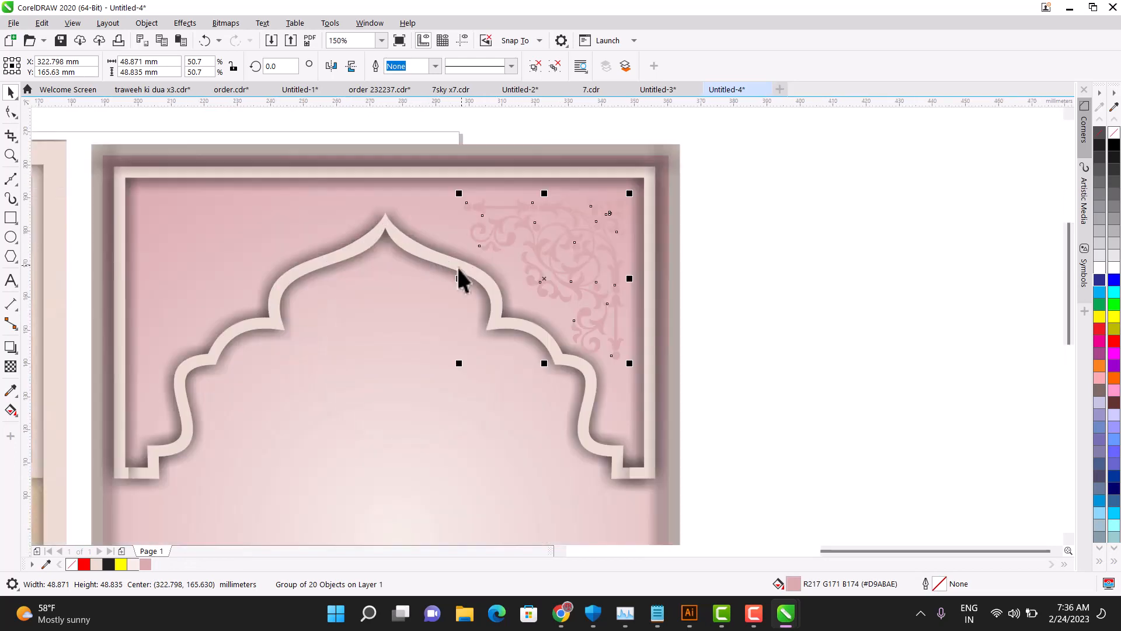
pyautogui.click(11, 347)
pyautogui.click(36, 66)
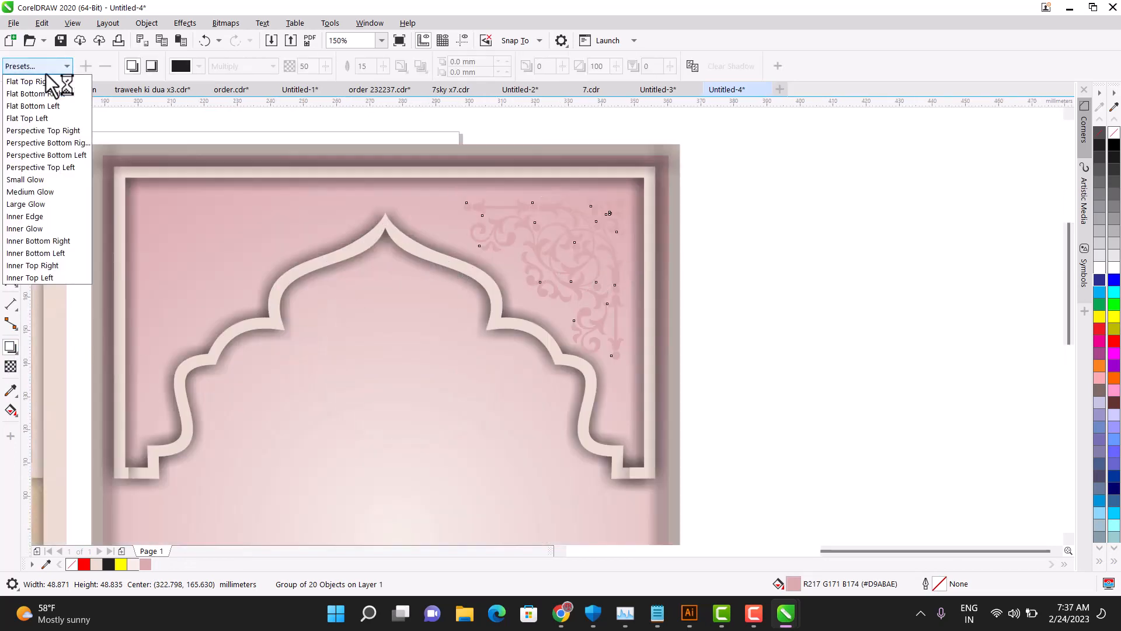
pyautogui.click(40, 180)
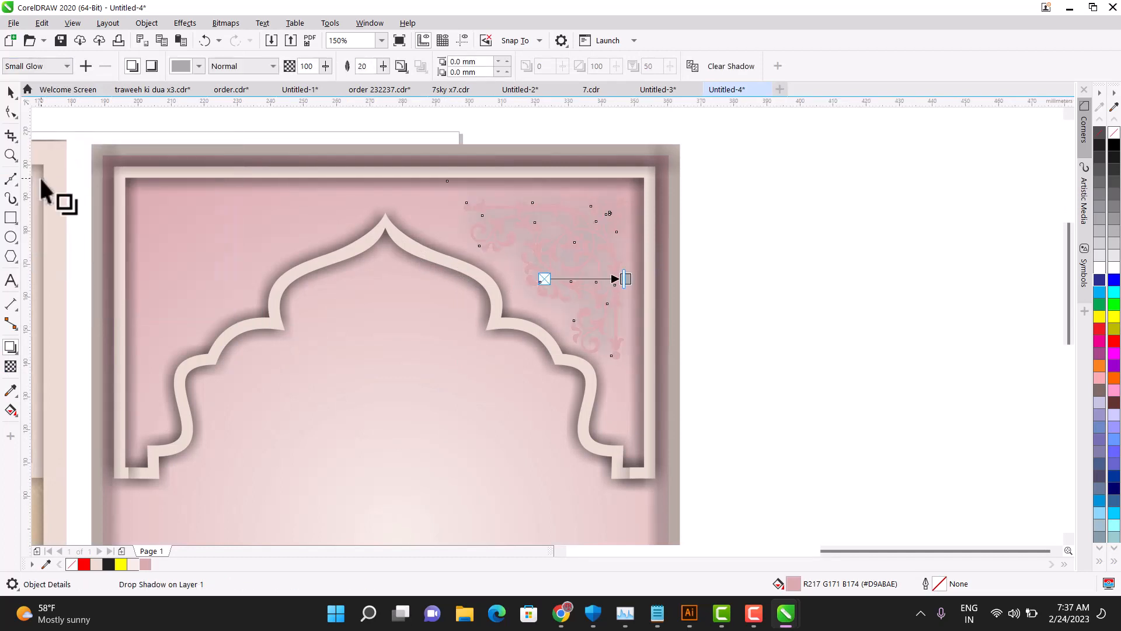
pyautogui.click(200, 66)
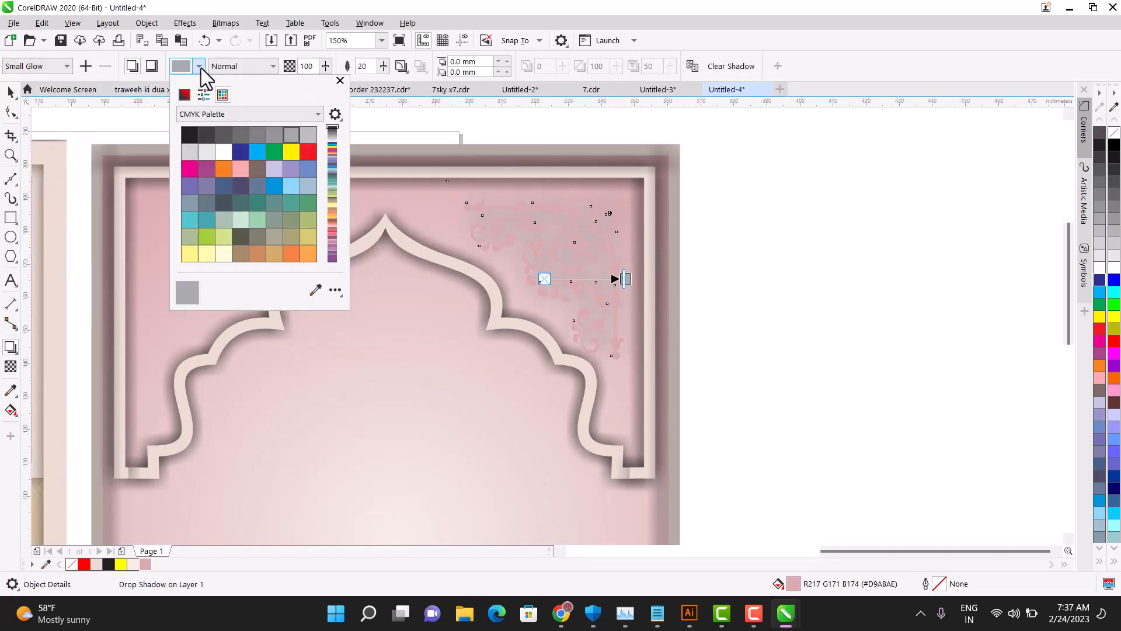
pyautogui.click(192, 130)
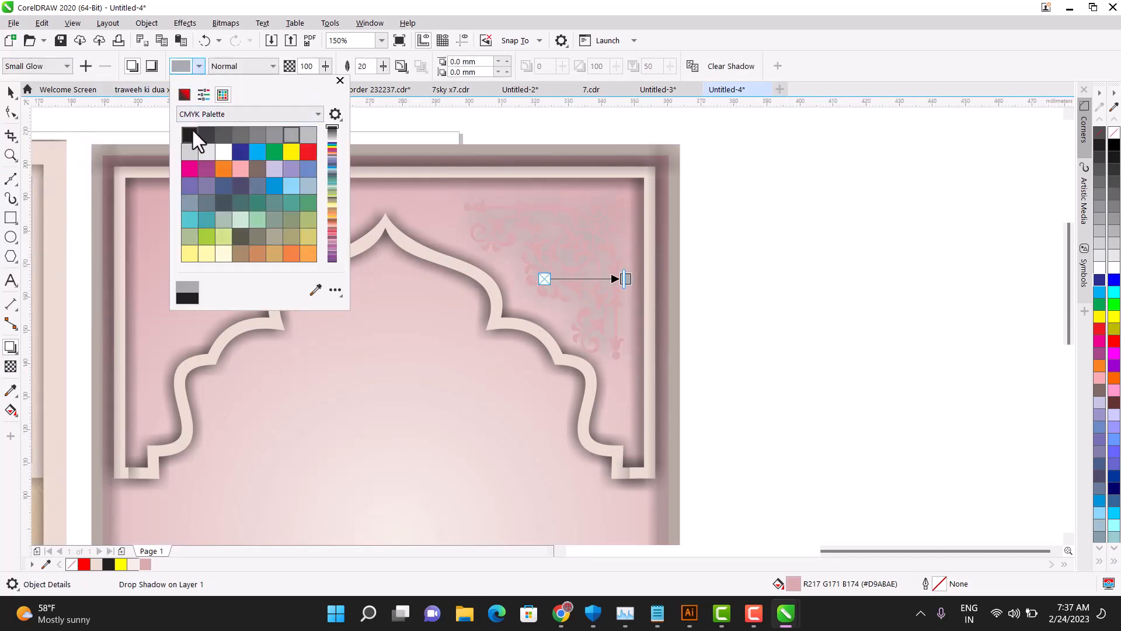
pyautogui.click(372, 66)
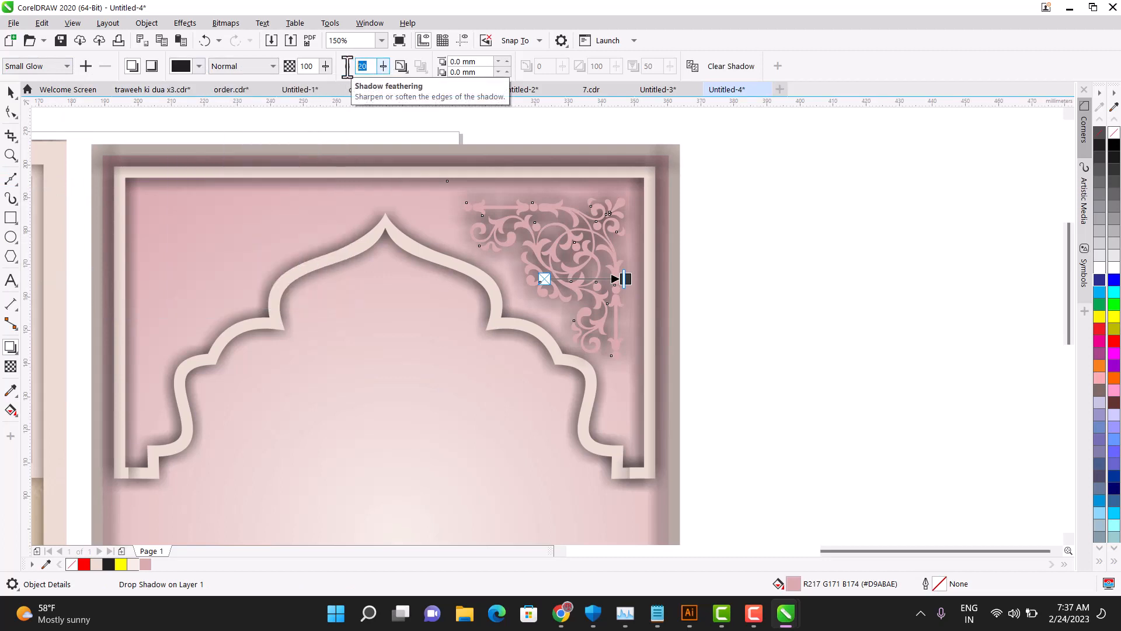
pyautogui.write('5')
pyautogui.press('Return')
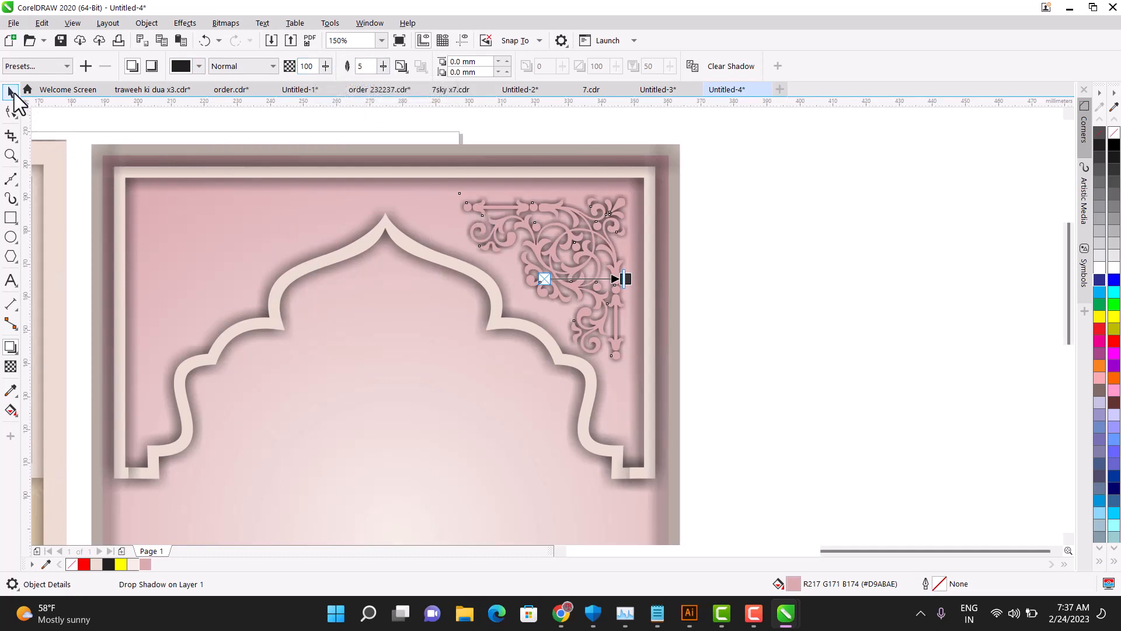
# Place a horizontally mirrored copy of the shadowed ornament in the frame's upper-left corner and clear the selection.
pyautogui.click(11, 92)
pyautogui.moveTo(788, 141); pyautogui.dragTo(433, 386)
pyautogui.moveTo(638, 279); pyautogui.dragTo(223, 284)
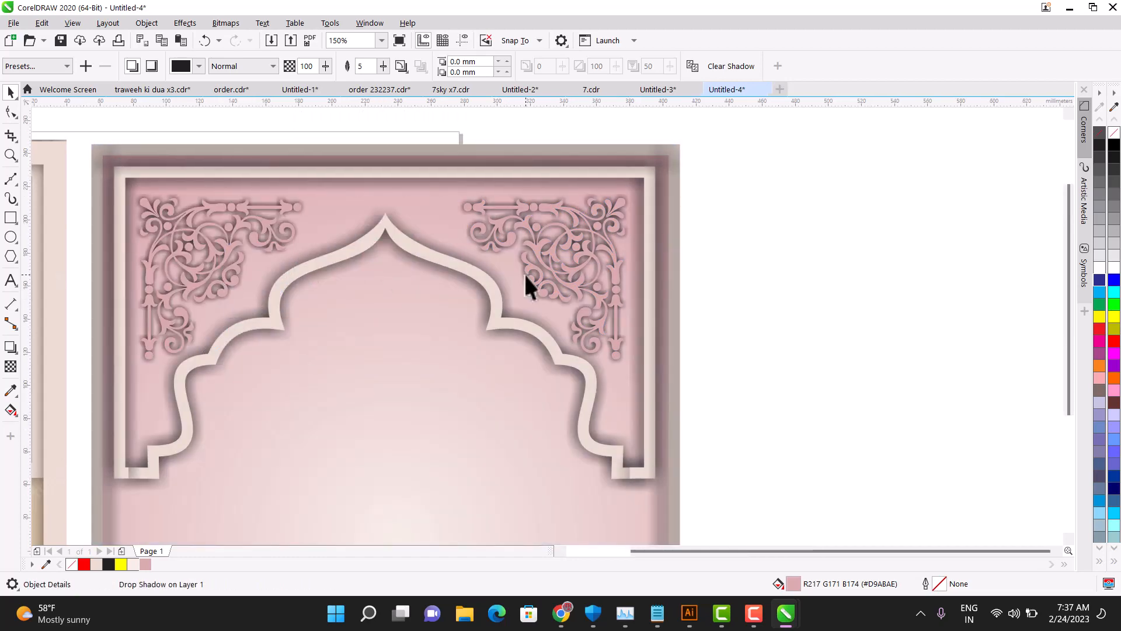
pyautogui.scroll(-2, 524, 272)
pyautogui.click(640, 294)
pyautogui.scroll(-1, 558, 253)
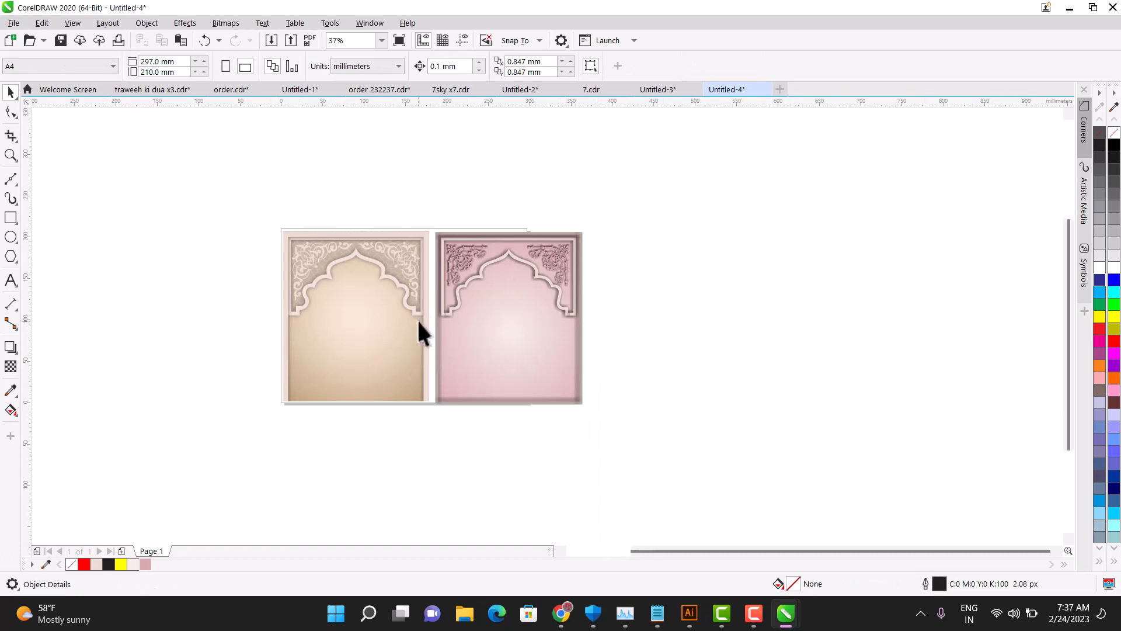
pyautogui.scroll(1, 417, 318)
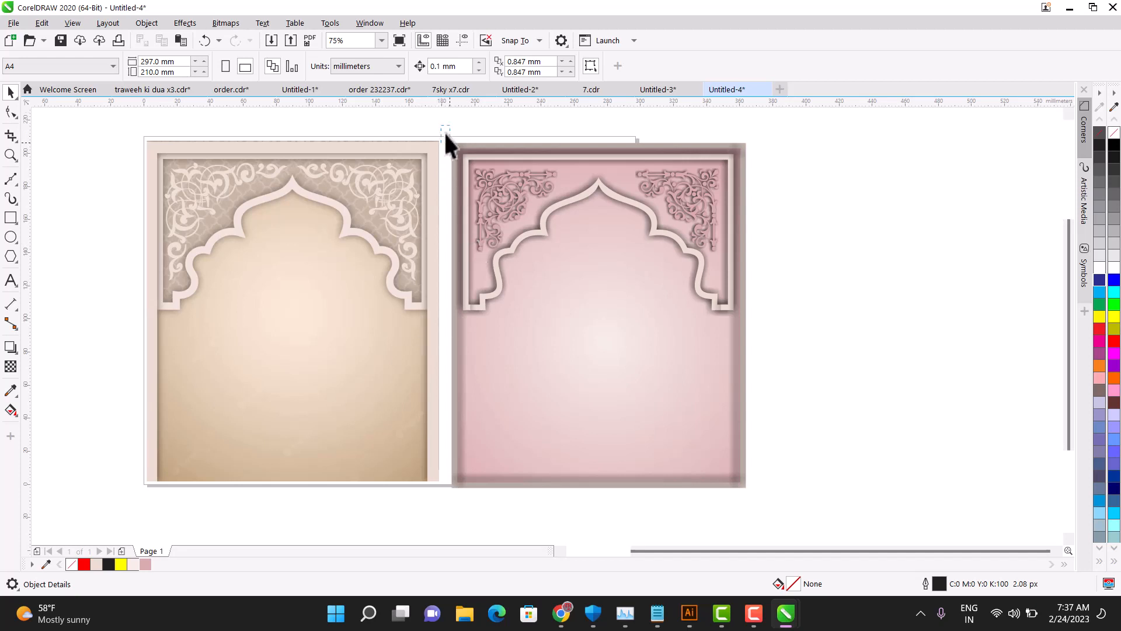
# Place a duplicate of the complete pink arch border beside the original and clear the selection.
pyautogui.moveTo(789, 486); pyautogui.dragTo(789, 486)
pyautogui.moveTo(570, 358); pyautogui.dragTo(878, 364)
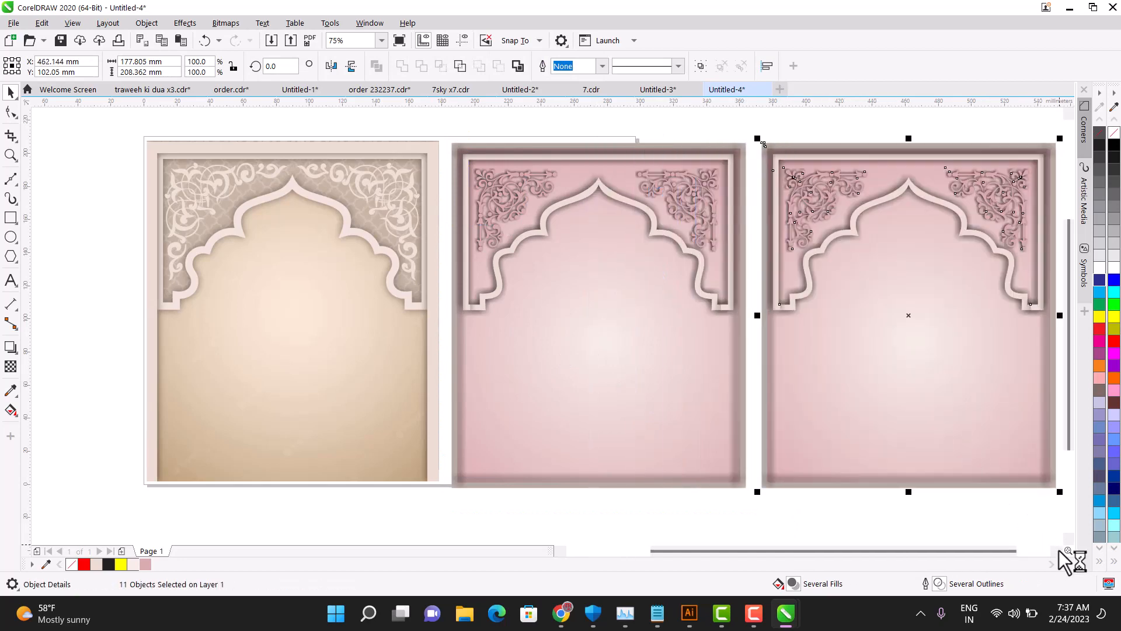
pyautogui.click(1059, 550)
pyautogui.click(1055, 550)
pyautogui.click(1055, 550)
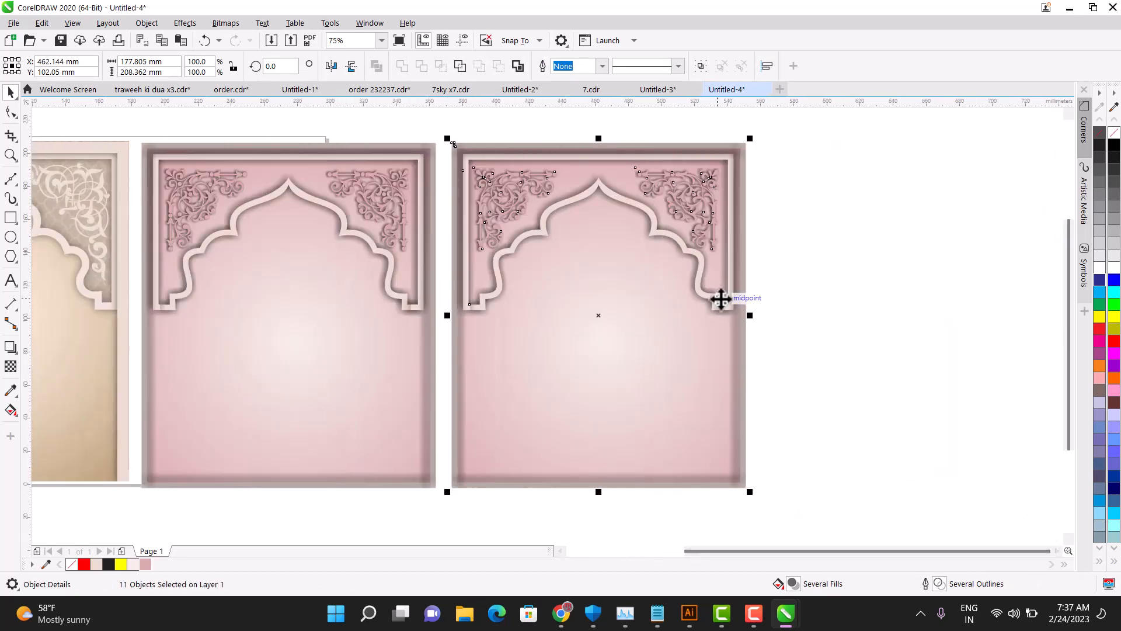
pyautogui.click(799, 283)
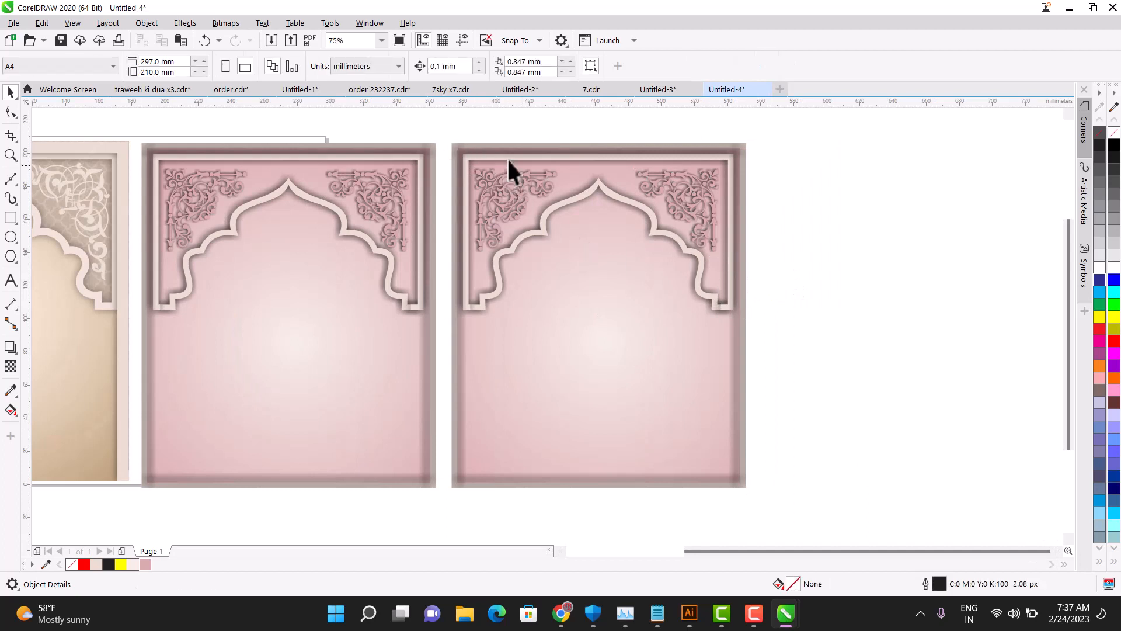
# Delete the drop shadows of the corner ornaments, the outer frame and the arch in the copied border.
pyautogui.click(497, 186)
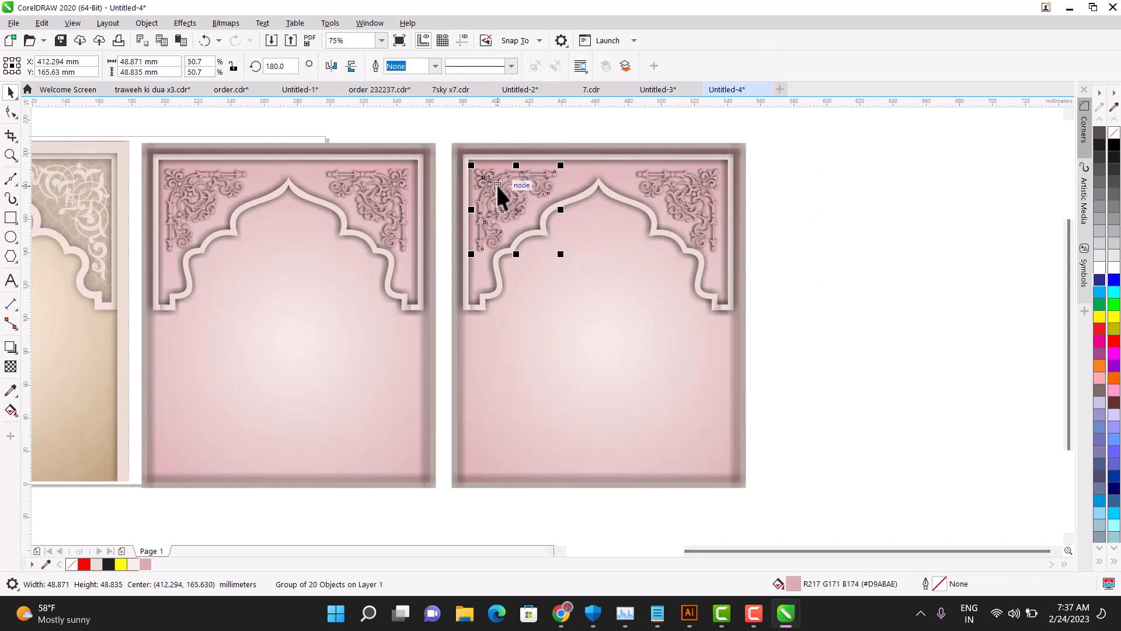
pyautogui.rightClick(554, 177)
pyautogui.click(646, 215)
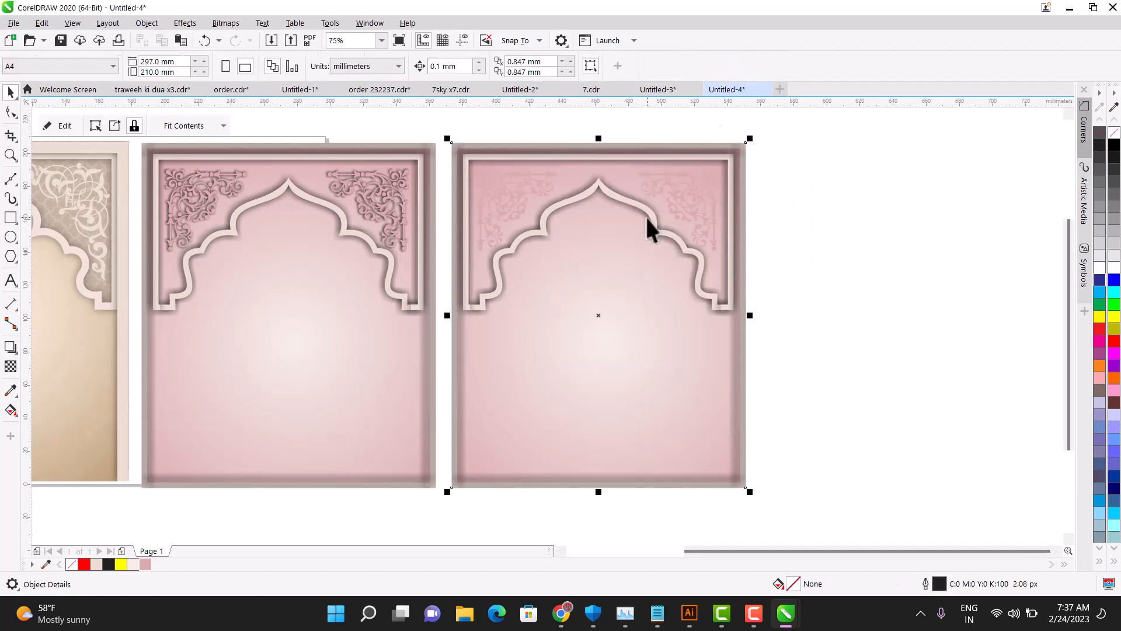
pyautogui.rightClick(673, 173)
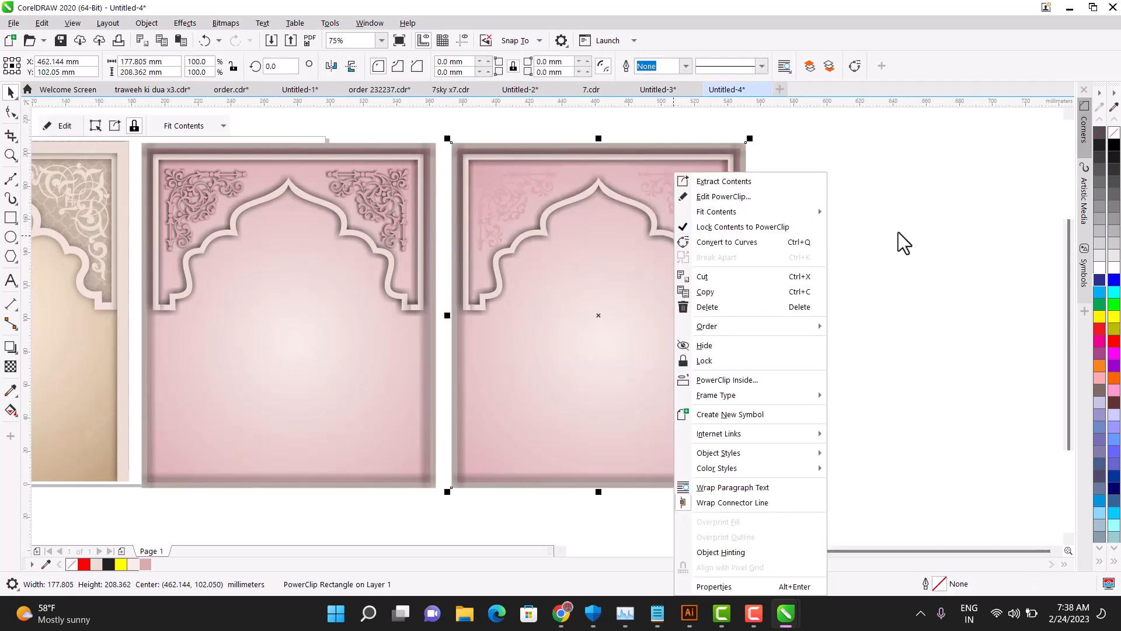
pyautogui.click(733, 257)
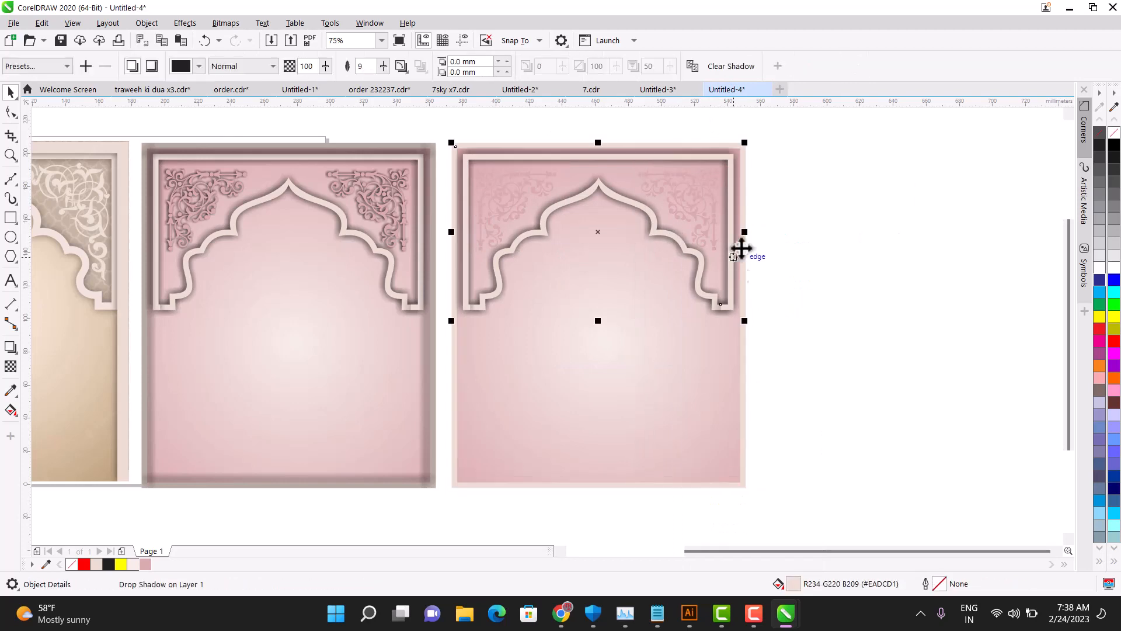
pyautogui.press('Delete')
# Fill the copy's arch frame and both of its corner ornaments with black.
pyautogui.click(730, 158)
pyautogui.click(1114, 145)
pyautogui.click(695, 193)
pyautogui.click(1113, 144)
pyautogui.click(518, 187)
pyautogui.click(1113, 145)
# Delete the pink gradient background from the copy and fill its outer frame with black.
pyautogui.click(672, 362)
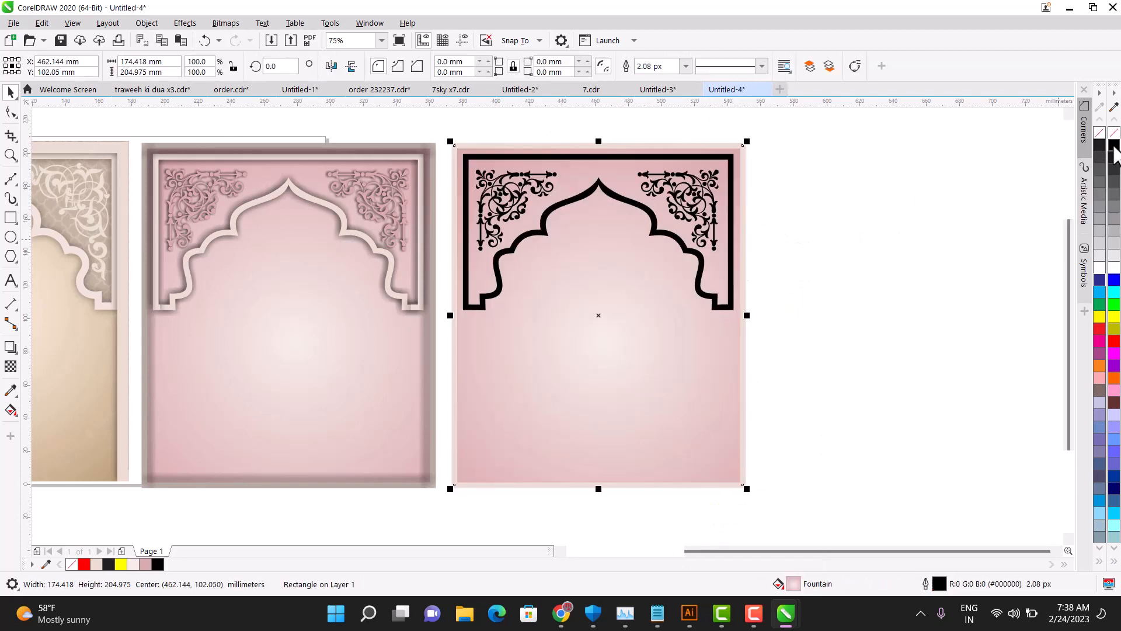
pyautogui.click(1113, 145)
pyautogui.click(558, 276)
# Draw a column shaft rectangle about 10.6 mm wide and 90.3 mm tall beneath the arch's left foot.
pyautogui.scroll(-1, 557, 276)
pyautogui.scroll(1, 447, 301)
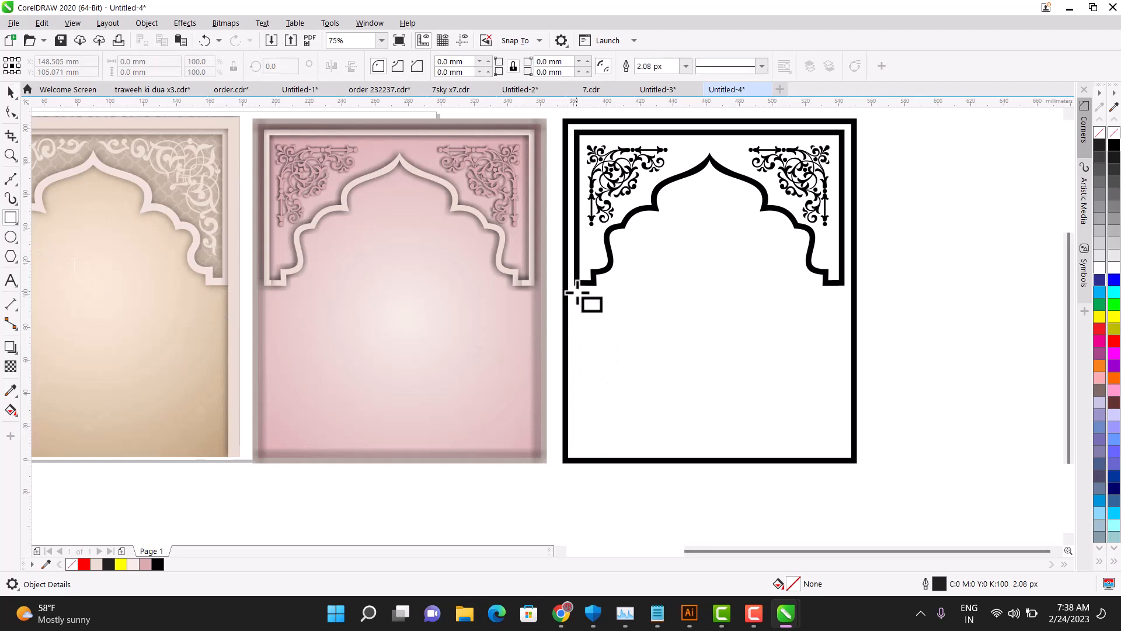
pyautogui.moveTo(577, 291); pyautogui.dragTo(595, 441)
pyautogui.scroll(2, 587, 447)
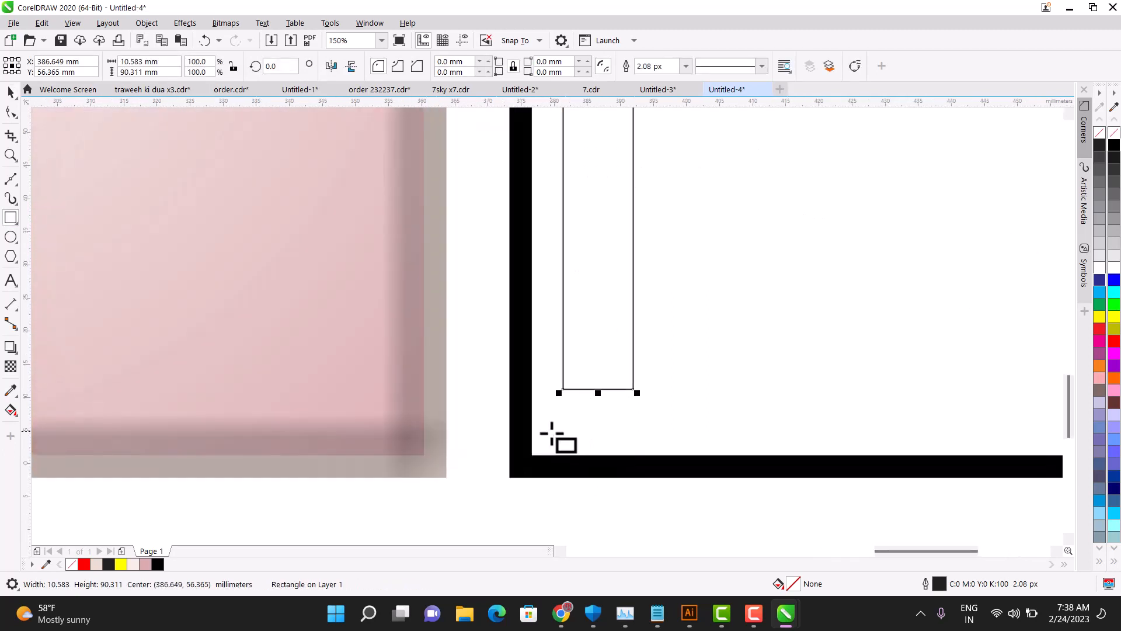
# Draw a base block at the foot of the column shaft, fill it black without an outline and adjust its width.
pyautogui.moveTo(527, 392); pyautogui.dragTo(671, 425)
pyautogui.press('space')
pyautogui.click(1114, 145)
pyautogui.rightClick(1113, 132)
pyautogui.scroll(1, 578, 419)
pyautogui.moveTo(473, 400); pyautogui.dragTo(508, 400)
pyautogui.moveTo(766, 401); pyautogui.dragTo(748, 401)
# Duplicate the base block directly below, then flatten and widen the copy to form the column's bottom step.
pyautogui.moveTo(636, 391); pyautogui.dragTo(636, 463)
pyautogui.rightClick(636, 463)
pyautogui.moveTo(628, 508); pyautogui.dragTo(628, 484)
pyautogui.moveTo(748, 459); pyautogui.dragTo(770, 461)
pyautogui.moveTo(509, 459); pyautogui.dragTo(479, 462)
# Fill the tall column shaft rectangle with black.
pyautogui.scroll(-1, 631, 445)
pyautogui.click(627, 383)
pyautogui.scroll(-2, 633, 376)
pyautogui.click(1113, 145)
# Draw a tilted white bar without an outline across the shaft and repeat it along the column as a twisted pattern.
pyautogui.scroll(1, 643, 279)
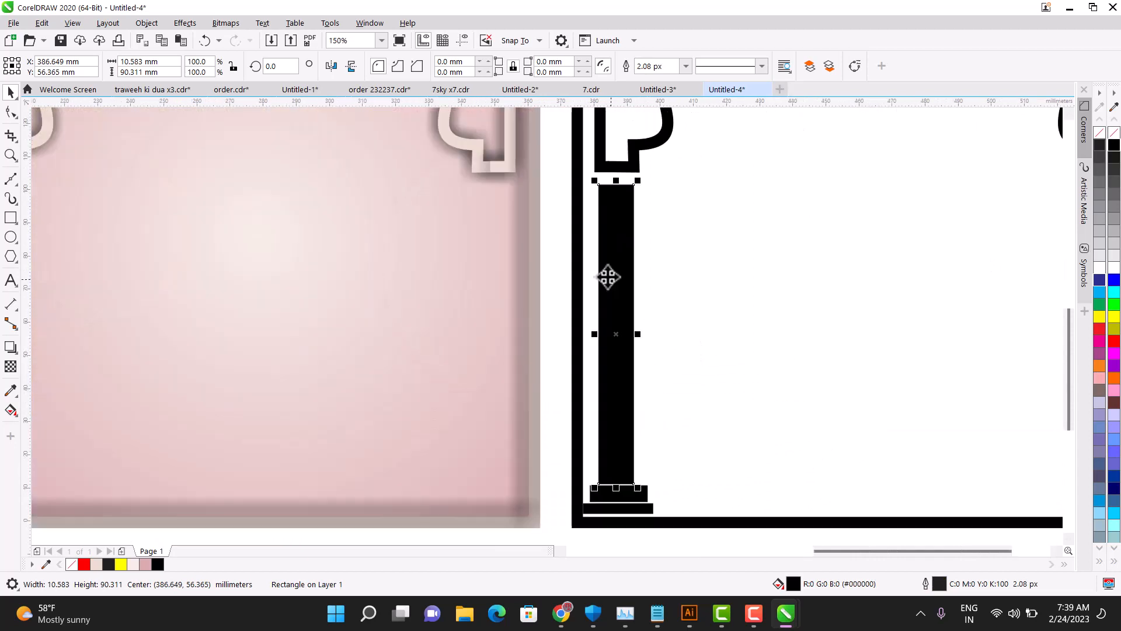
pyautogui.scroll(2, 631, 222)
pyautogui.press('F6')
pyautogui.moveTo(518, 193)
pyautogui.mouseDown()
pyautogui.moveTo(613, 230)
pyautogui.moveTo(617, 180)
pyautogui.moveTo(521, 211)
pyautogui.moveTo(525, 321)
pyautogui.moveTo(584, 296)
pyautogui.moveTo(551, 288)
pyautogui.moveTo(533, 395)
pyautogui.moveTo(570, 334)
pyautogui.moveTo(565, 215)
pyautogui.mouseUp()
pyautogui.rightClick(1114, 132)
pyautogui.press('space')
pyautogui.click(565, 207)
pyautogui.scroll(1, 563, 193)
pyautogui.scroll(-1, 520, 210)
pyautogui.scroll(-2, 583, 296)
pyautogui.scroll(2, 533, 395)
pyautogui.scroll(-3, 565, 215)
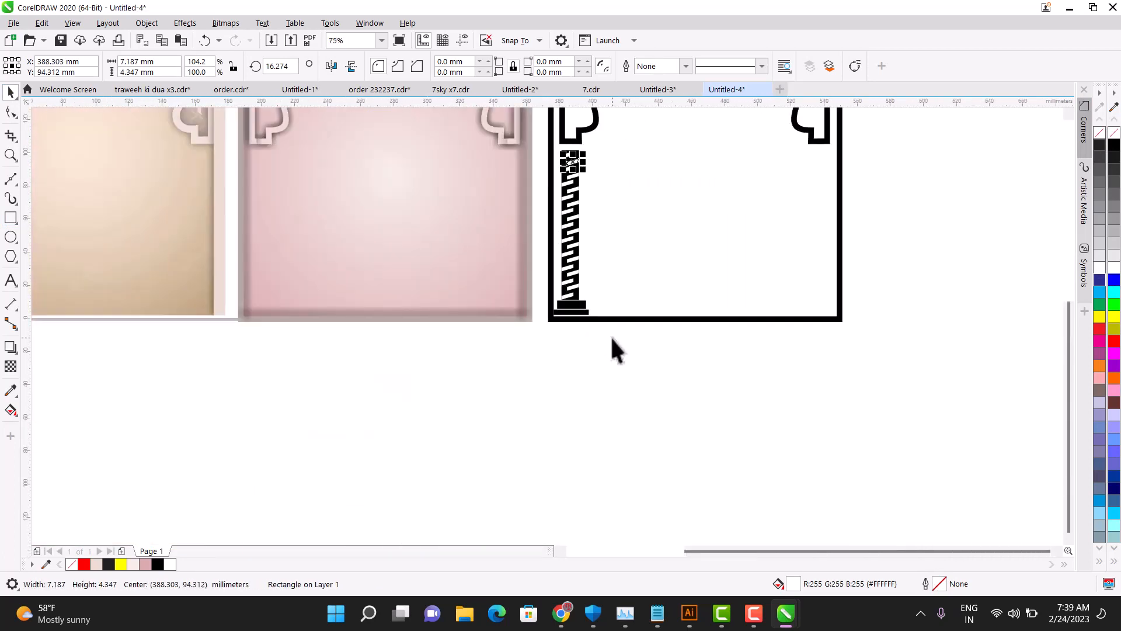
pyautogui.click(574, 362)
# Place a copy of the grouped patterned column beneath the arch's right foot and clear the selection.
pyautogui.scroll(-2, 571, 353)
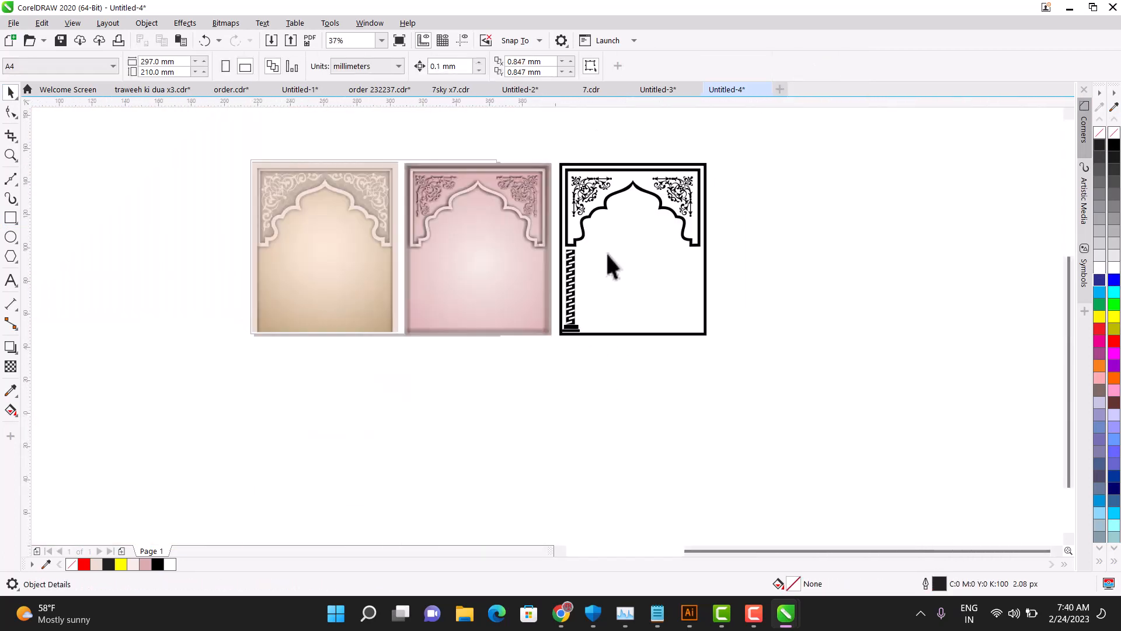
pyautogui.scroll(2, 605, 251)
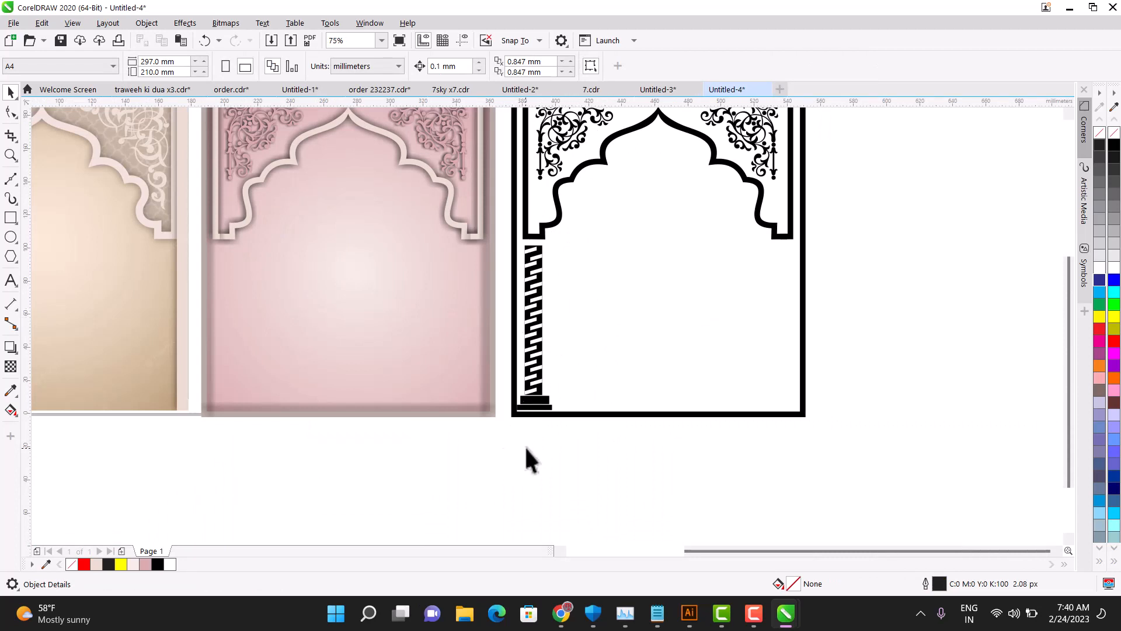
pyautogui.moveTo(597, 237); pyautogui.dragTo(598, 237)
pyautogui.moveTo(535, 299); pyautogui.dragTo(785, 314)
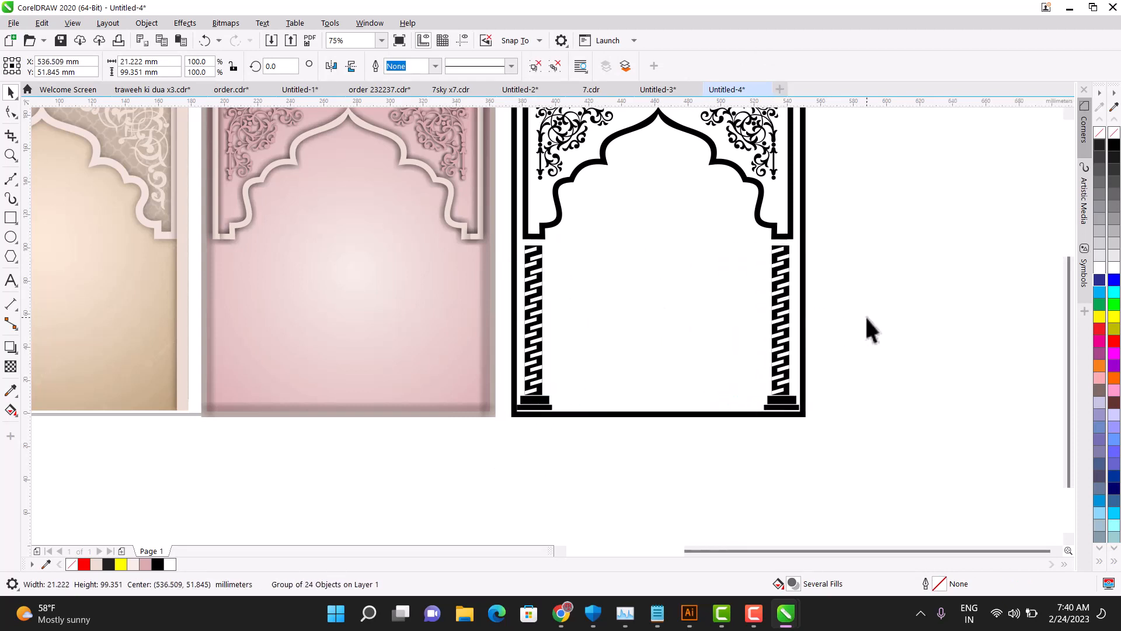
pyautogui.scroll(-2, 508, 319)
pyautogui.click(507, 320)
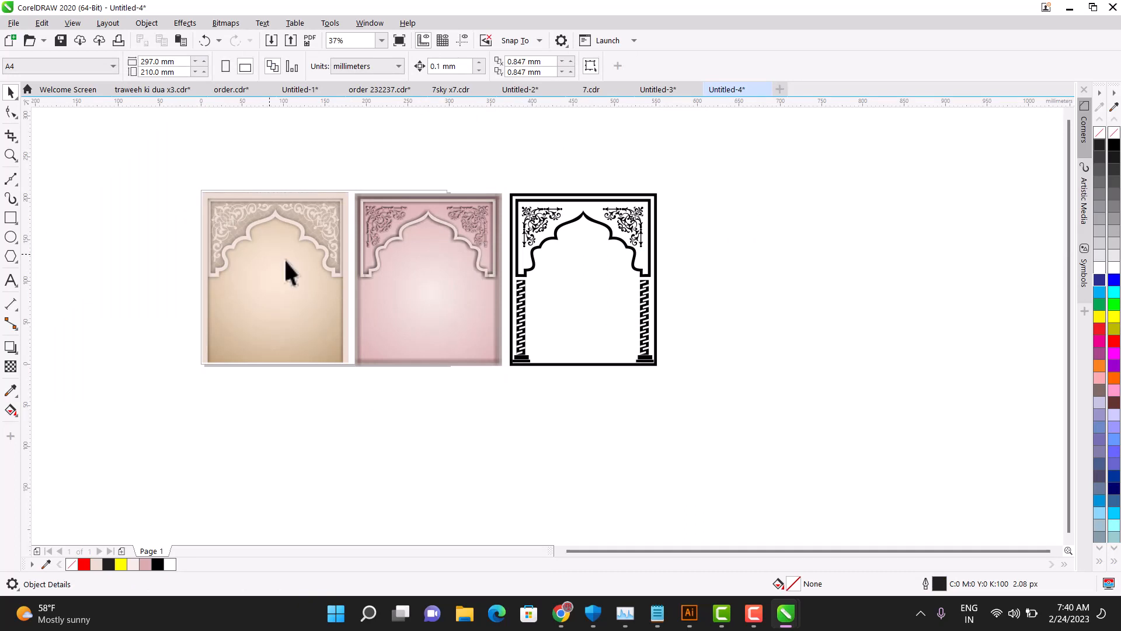
pyautogui.click(6, 156)
pyautogui.moveTo(197, 186); pyautogui.dragTo(663, 371)
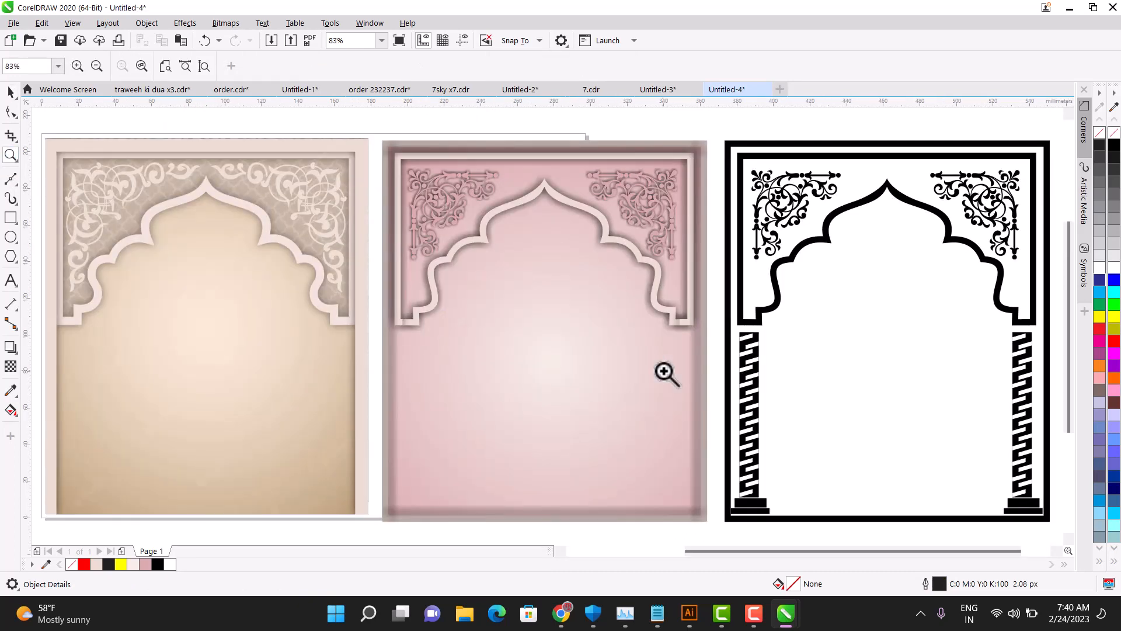